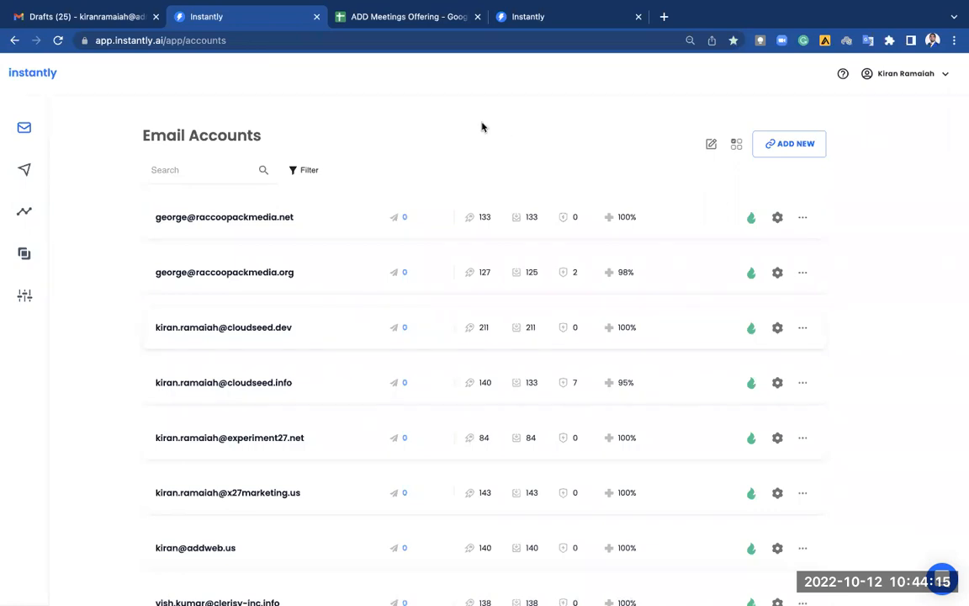
Open the 'Connect a new email account' page with ADD NEW on Email Accounts.
click(802, 149)
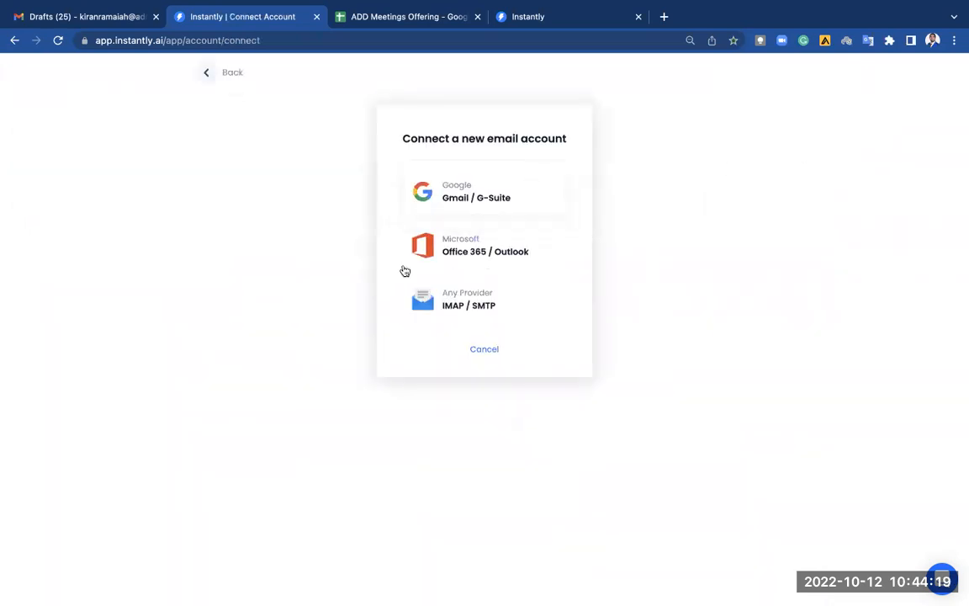
click(211, 75)
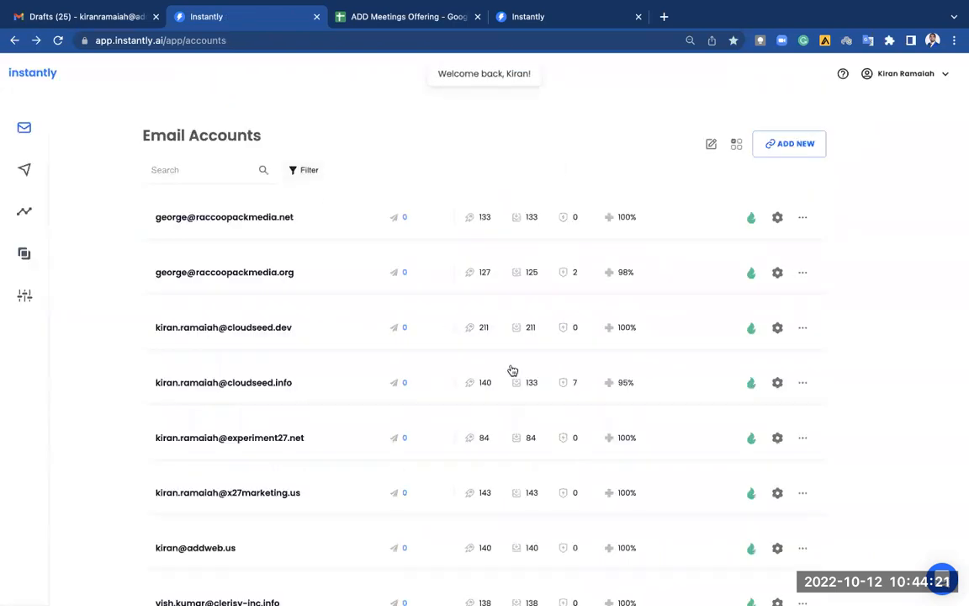
scroll(417, 390, down, 3)
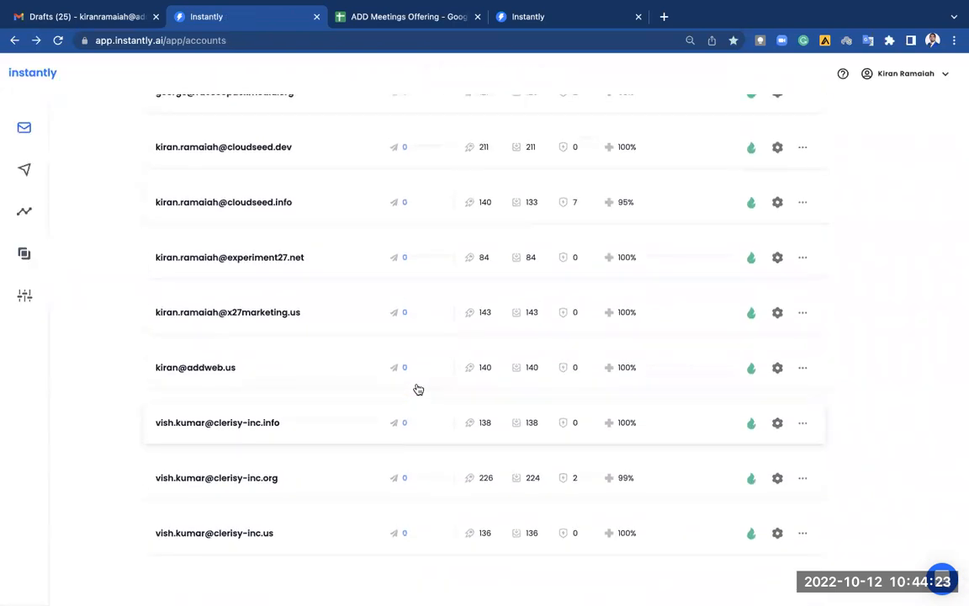
scroll(418, 389, up, 3)
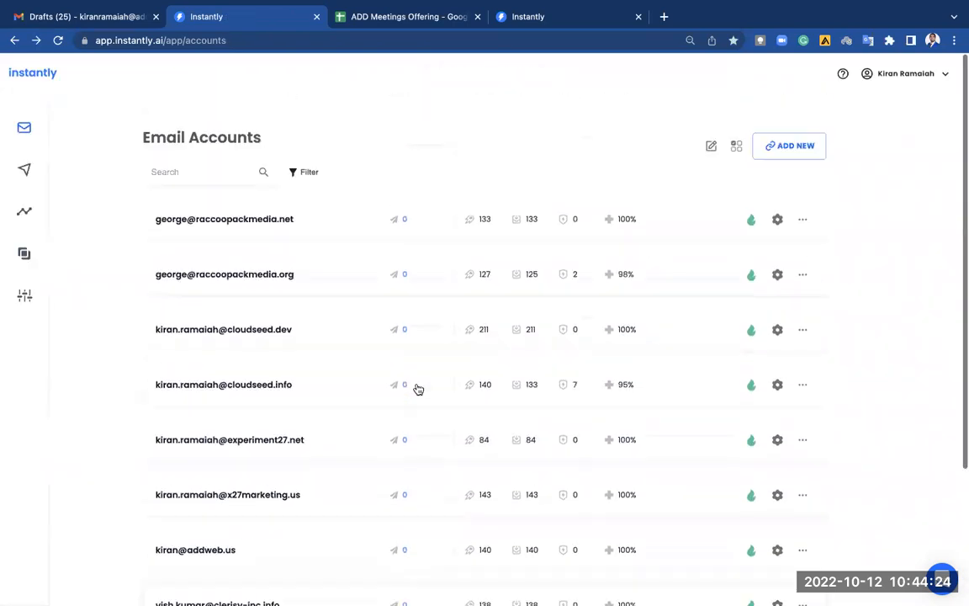
click(797, 148)
click(514, 190)
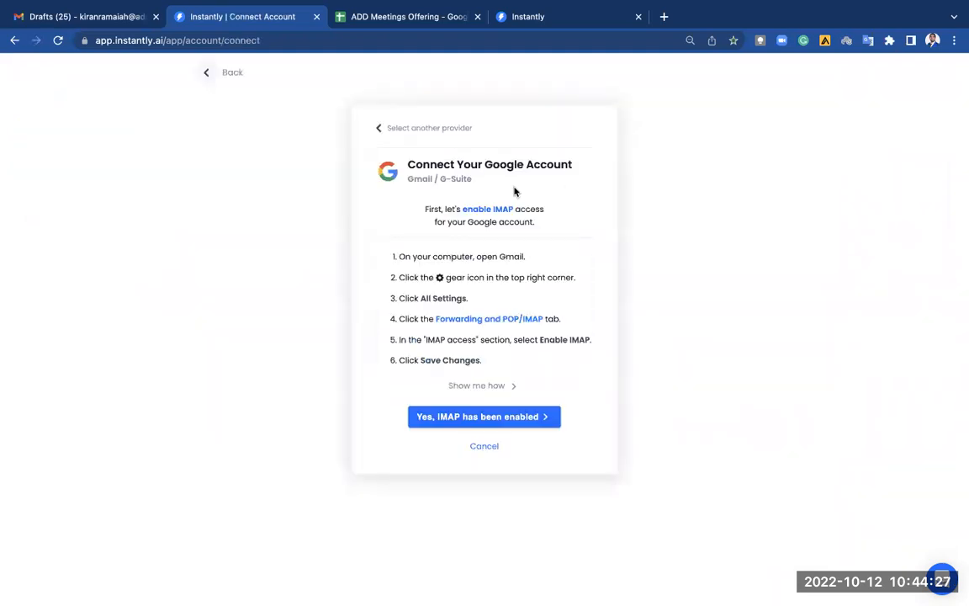
click(207, 71)
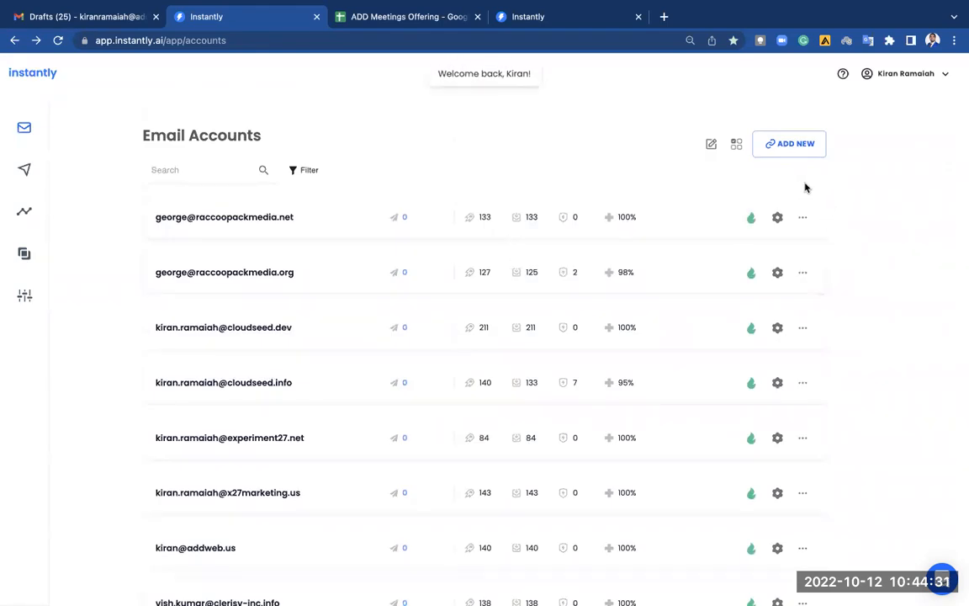
click(791, 147)
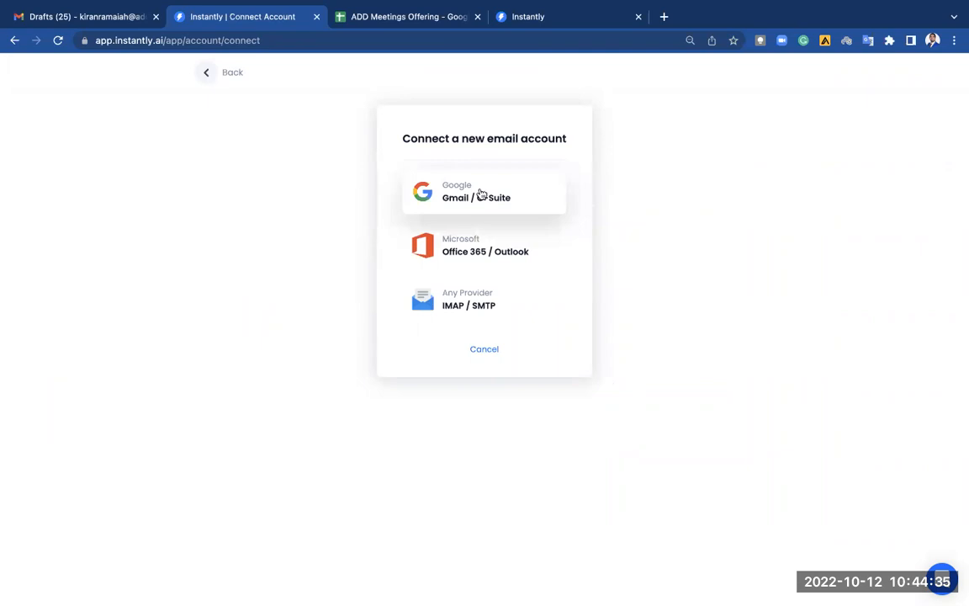
Choose Gmail / G-Suite, confirm IMAP is enabled, and move the Instantly tab to first position.
click(481, 194)
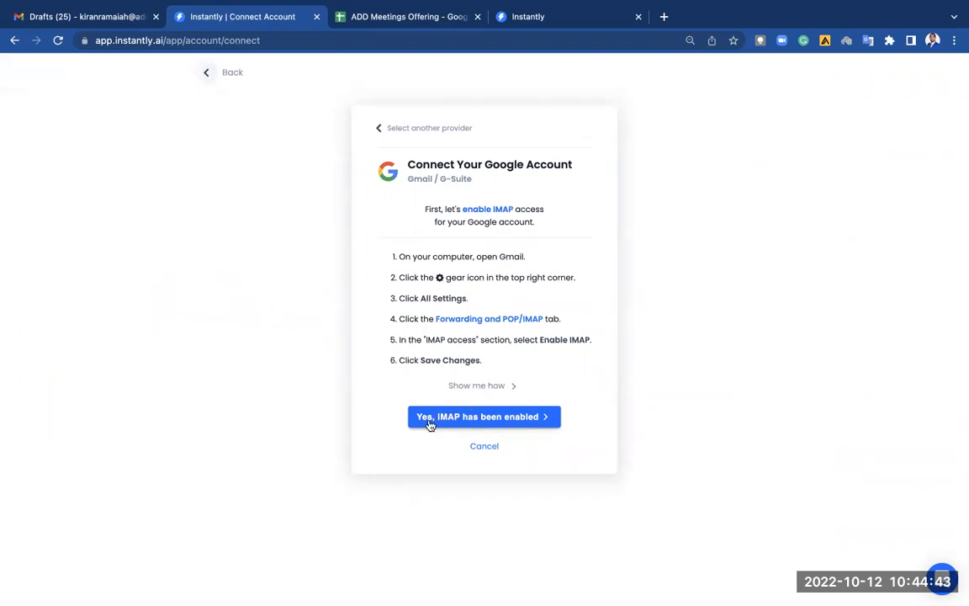
click(499, 422)
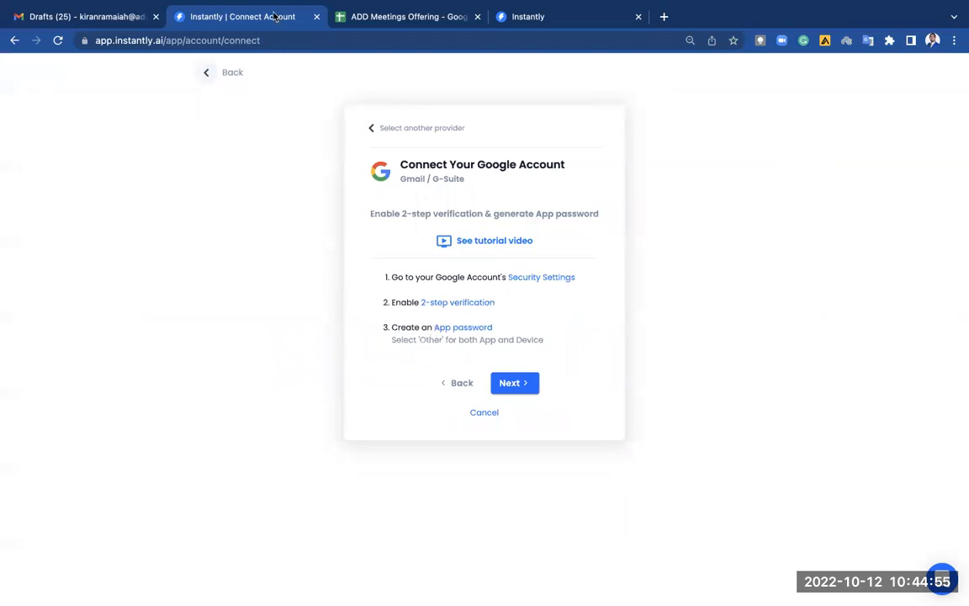
drag(276, 17, 113, 25)
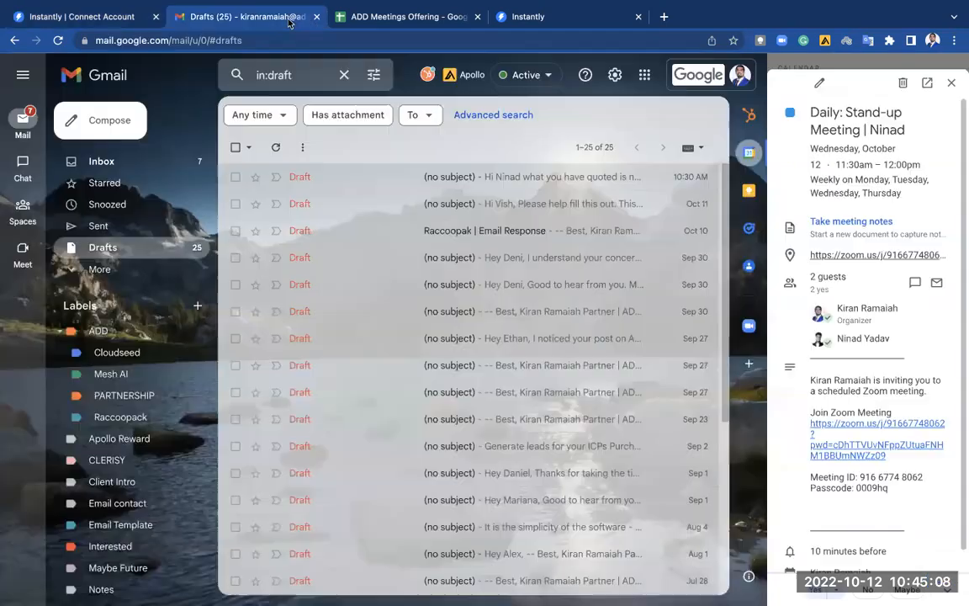
In Gmail, close the calendar panel, show the Inbox and open 'Manage your Google Account'.
click(296, 16)
click(951, 82)
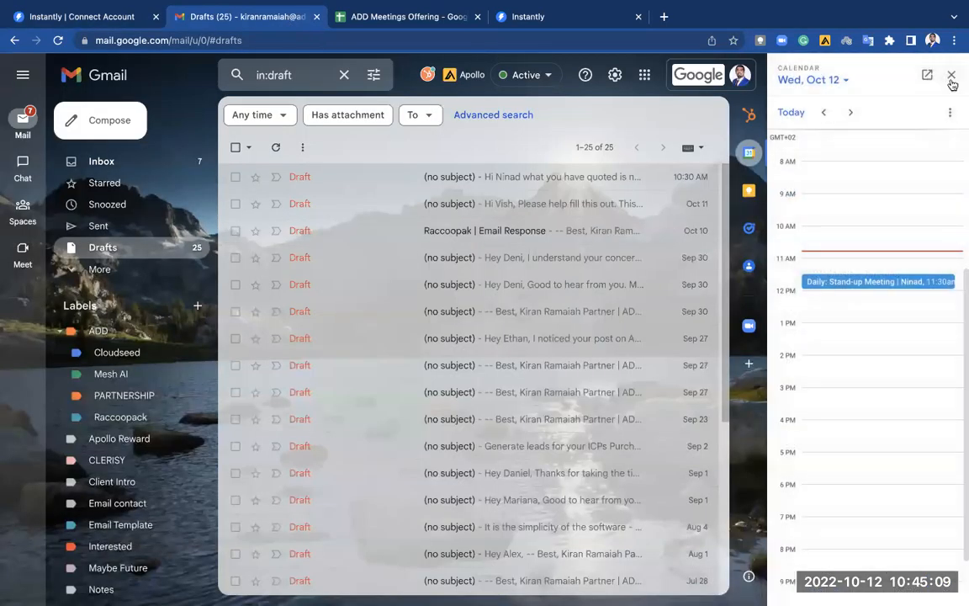
click(118, 162)
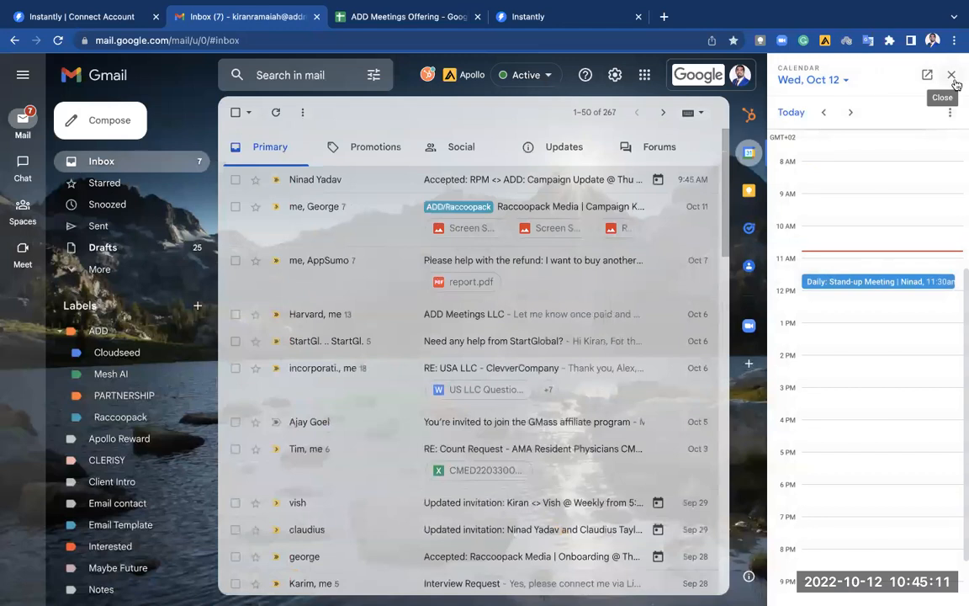
click(951, 75)
click(920, 79)
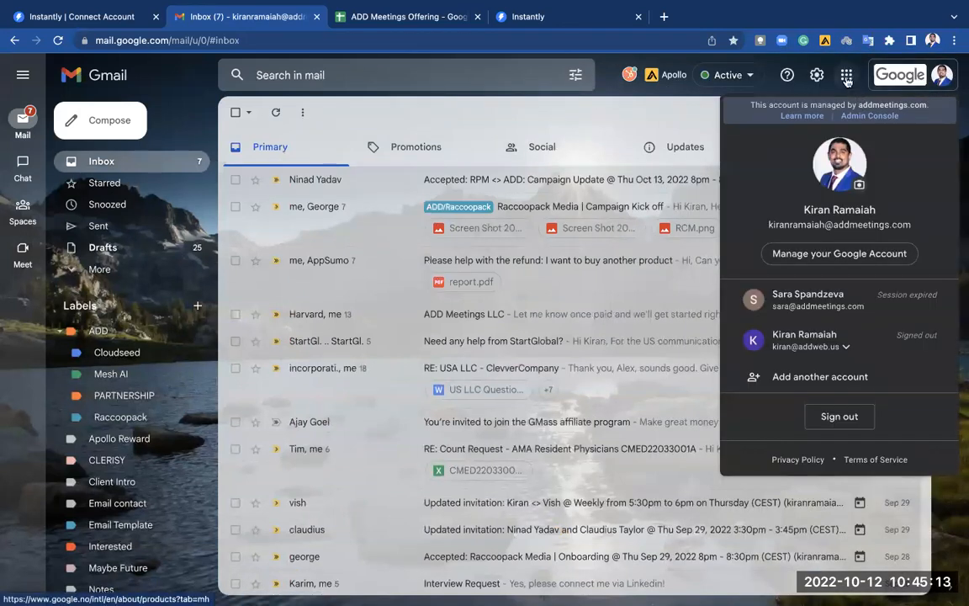
click(873, 252)
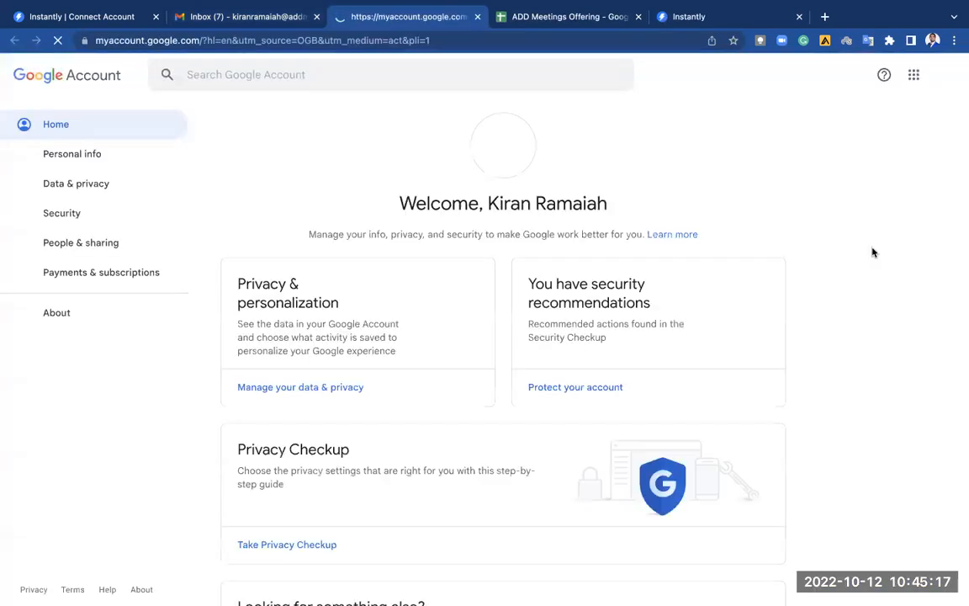
Open 2-Step Verification from the Security page, re-entering the account password.
click(84, 216)
scroll(136, 326, down, 4)
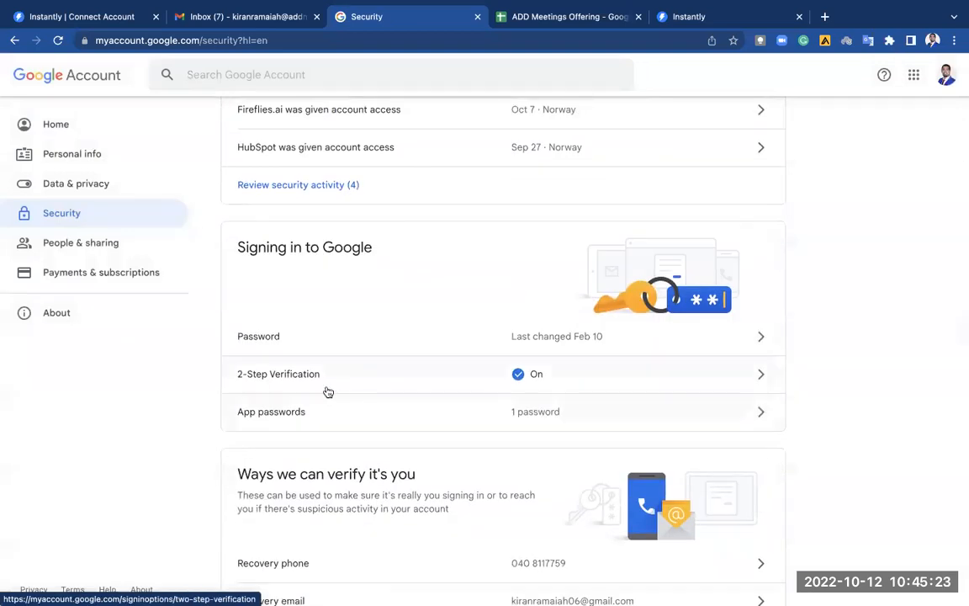
click(577, 380)
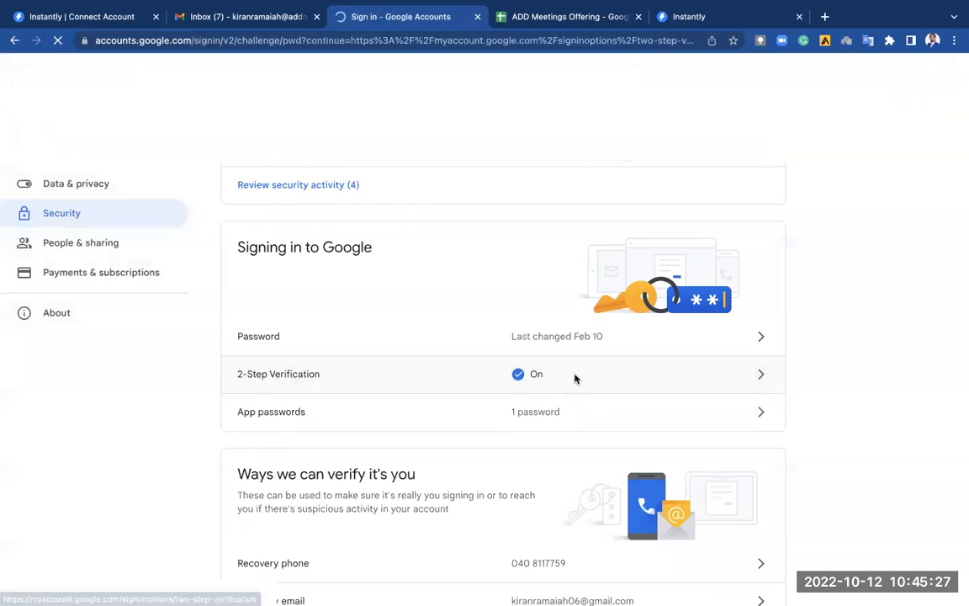
text(••••••••)
click(561, 416)
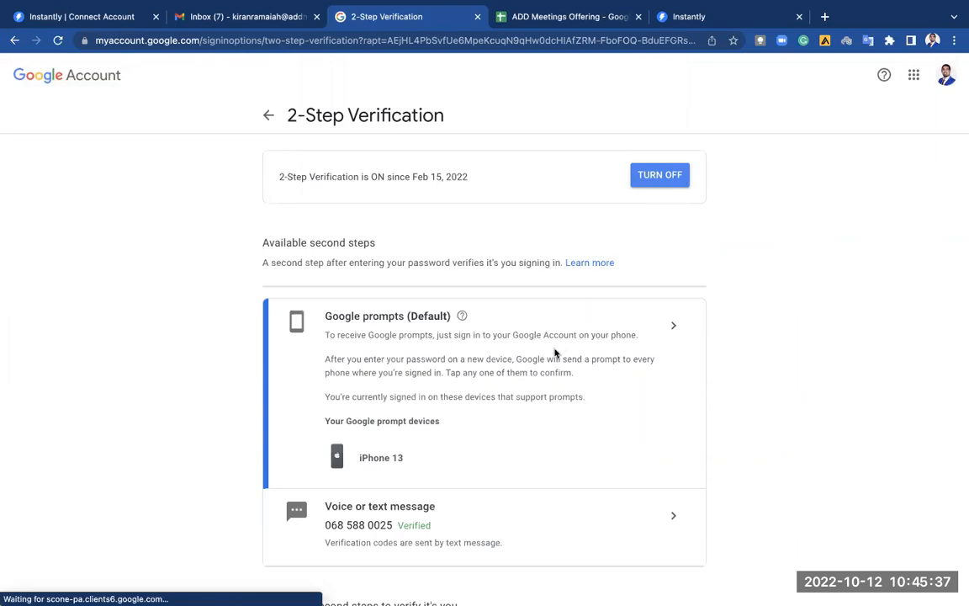
Review the 2-Step Verification settings and return to the Security page's sign-in section.
scroll(551, 352, down, 1)
scroll(477, 510, down, 5)
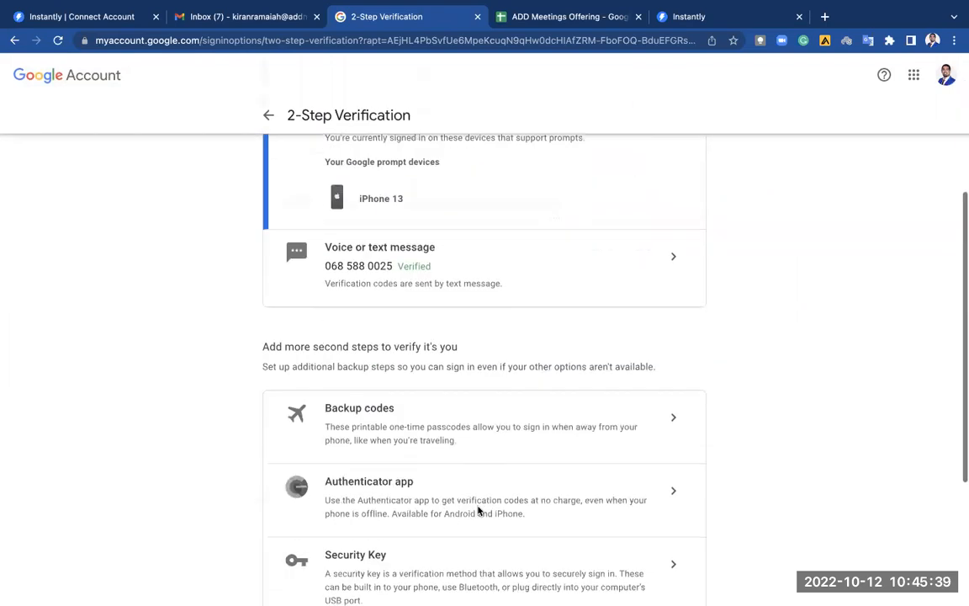
scroll(477, 507, up, 6)
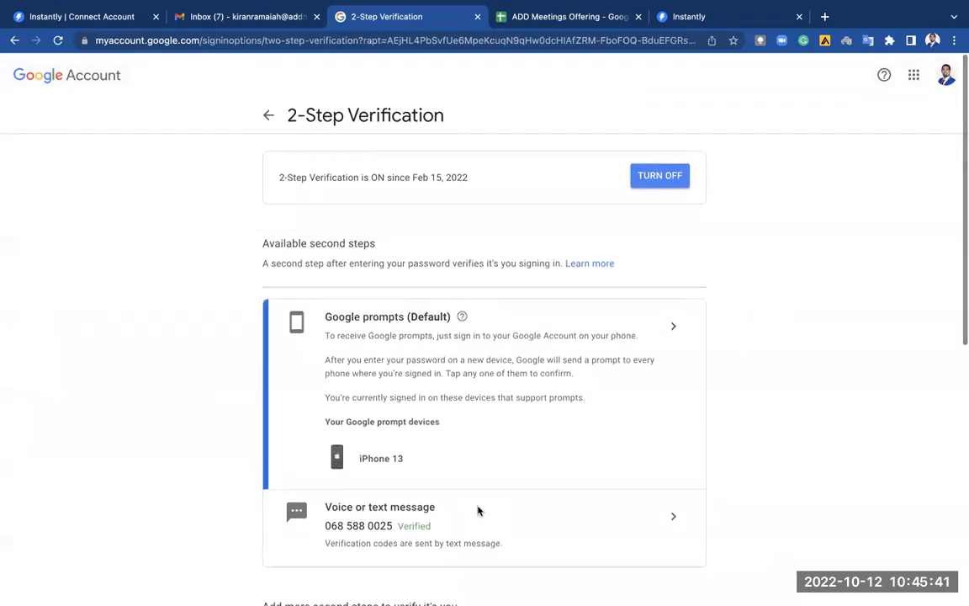
click(269, 116)
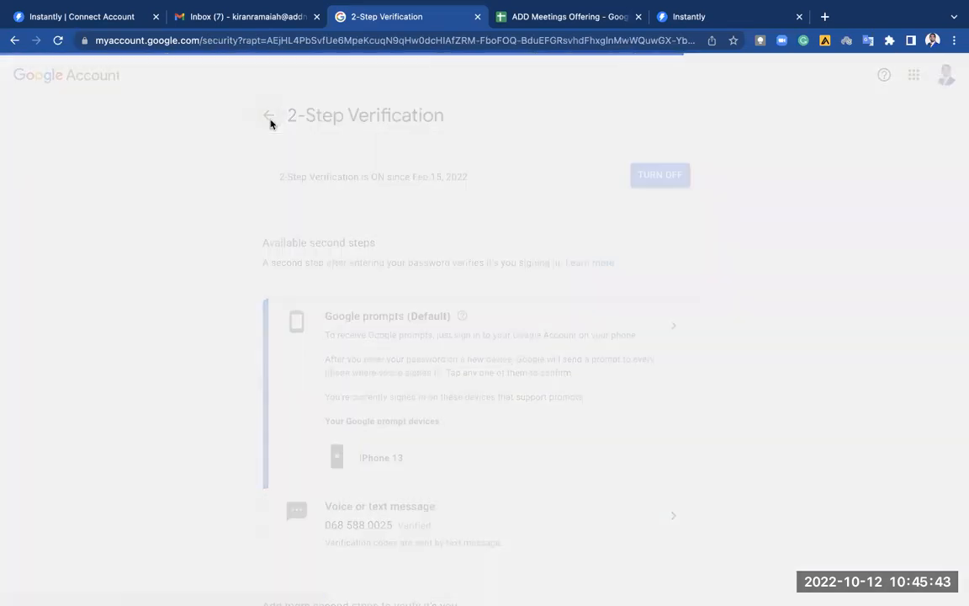
scroll(432, 380, down, 3)
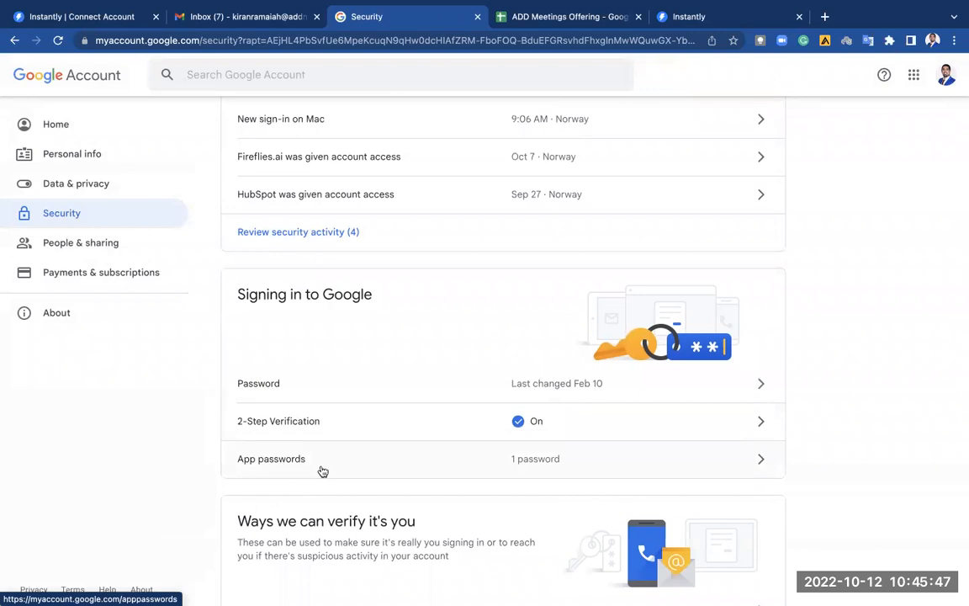
Generate a Google app password for a custom app named 'Instantly' and copy it.
click(582, 458)
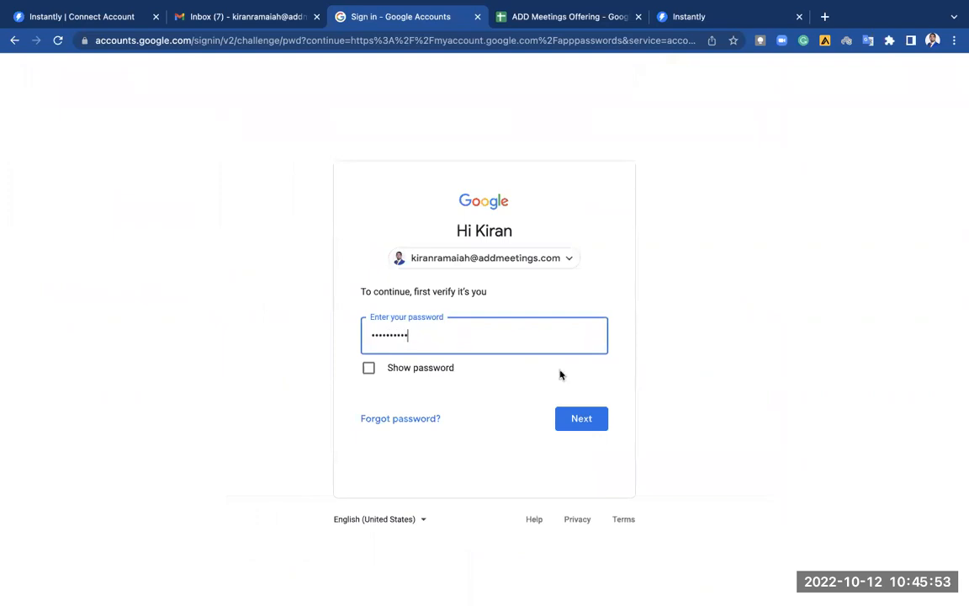
click(581, 418)
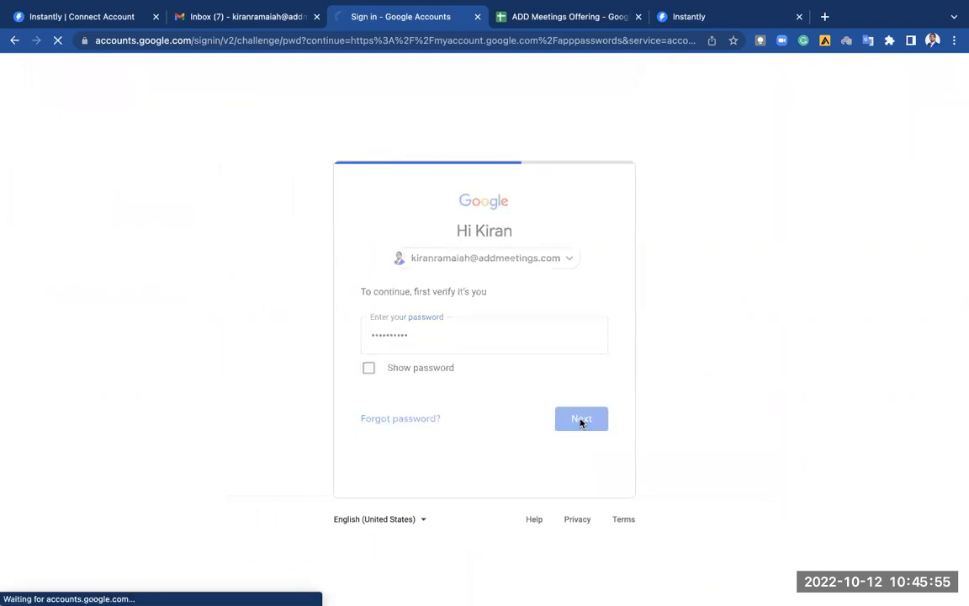
click(330, 361)
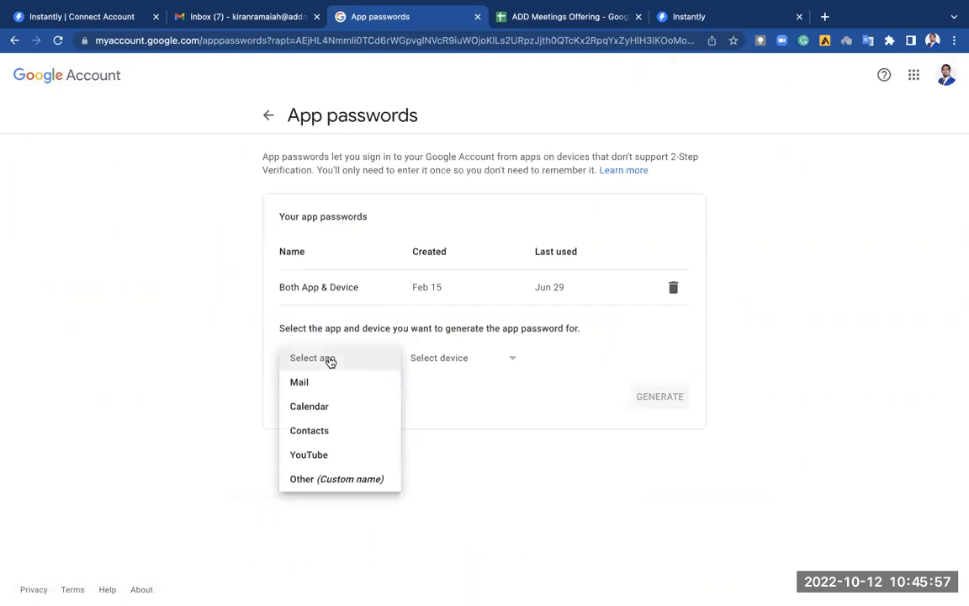
click(508, 395)
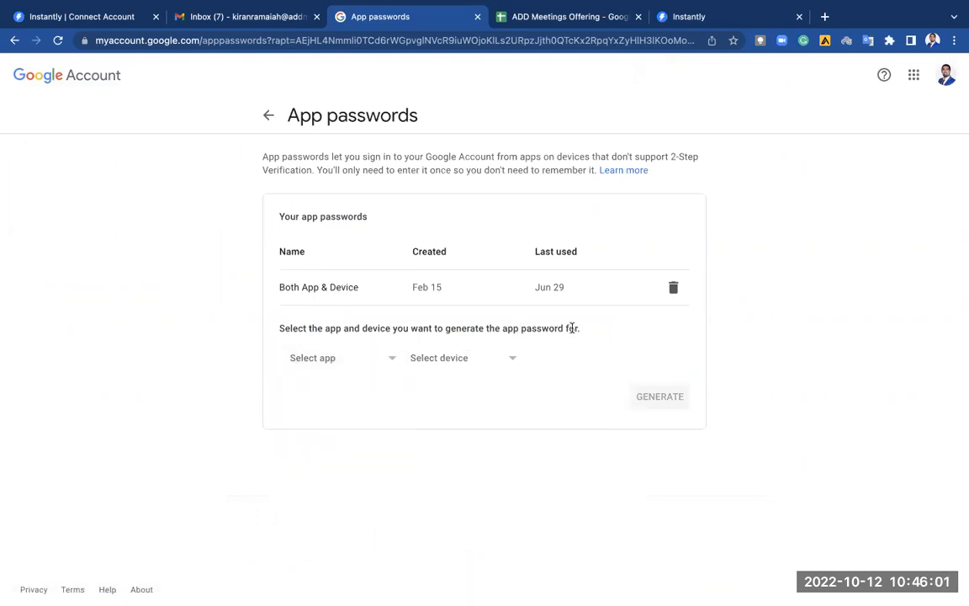
click(333, 362)
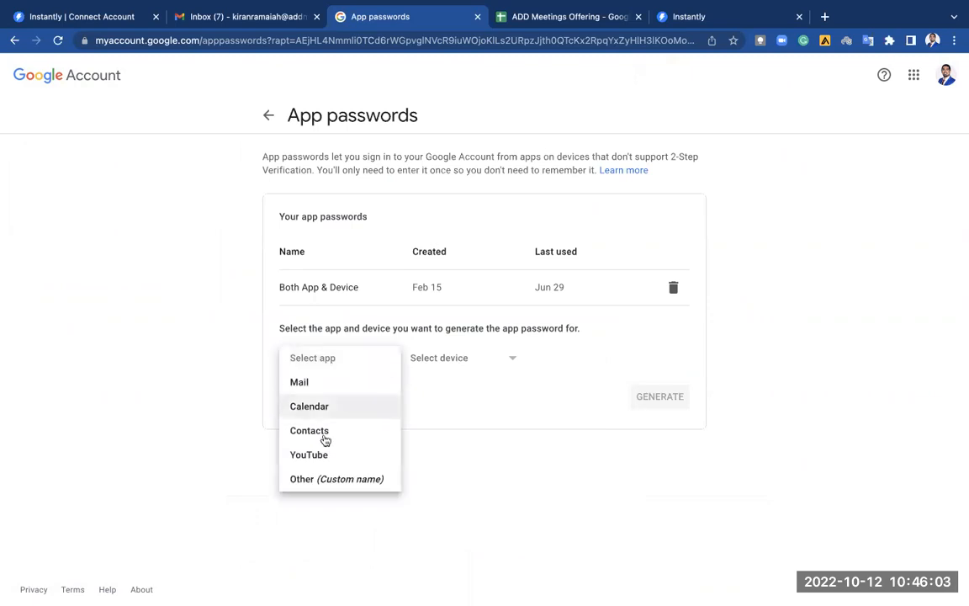
click(325, 479)
text(Inst)
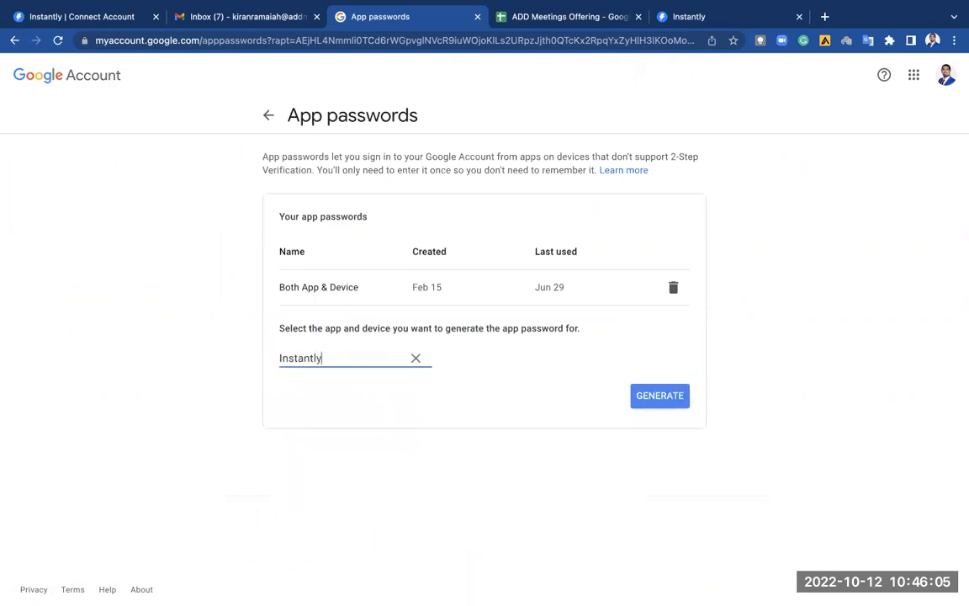
text(antly)
key(super+a)
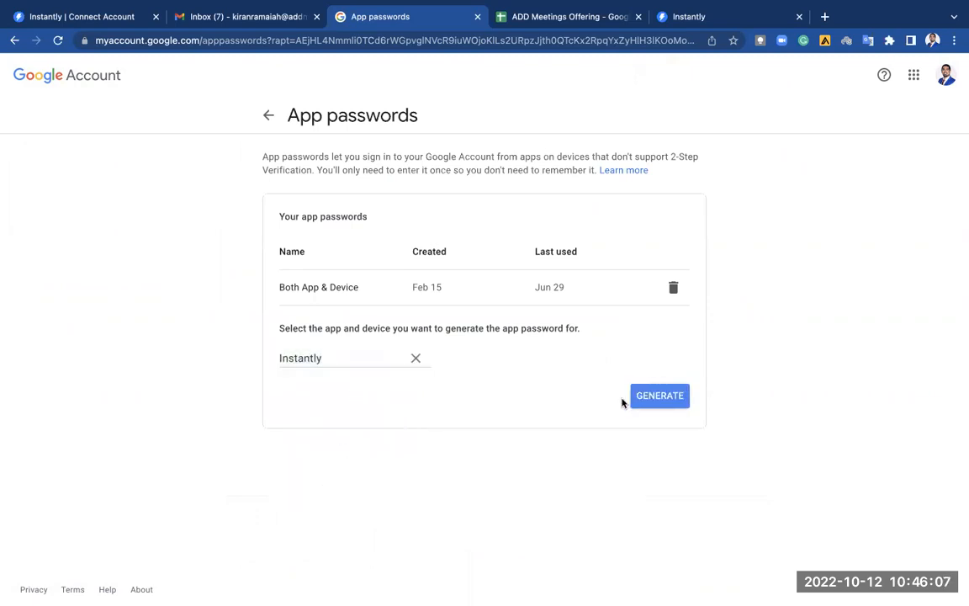
click(656, 397)
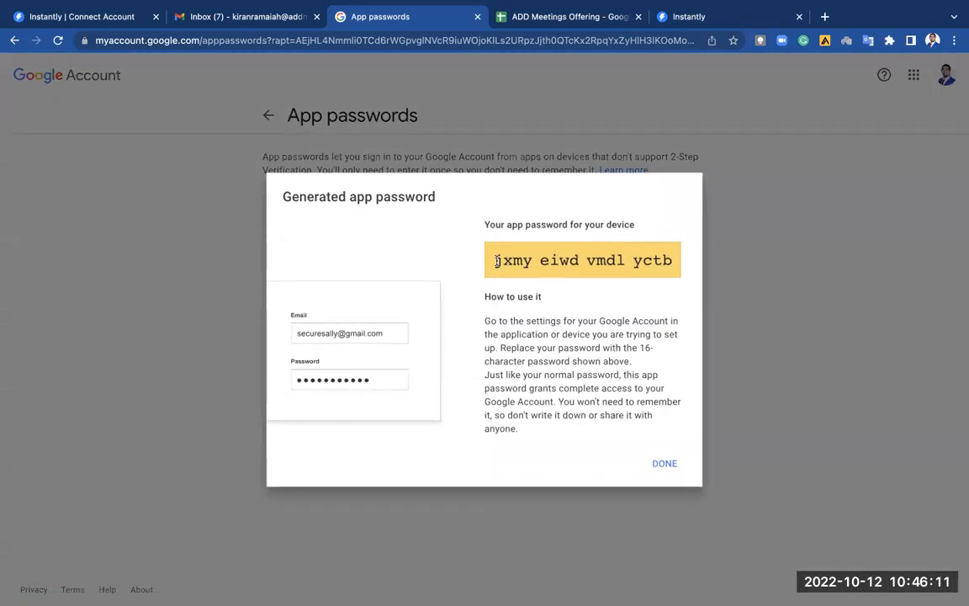
triple_click(665, 261)
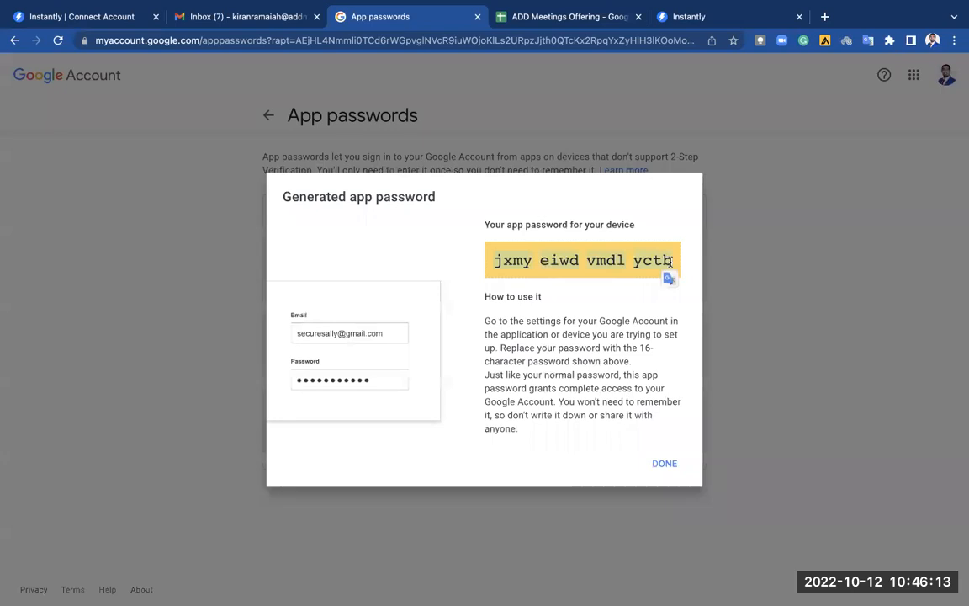
click(667, 467)
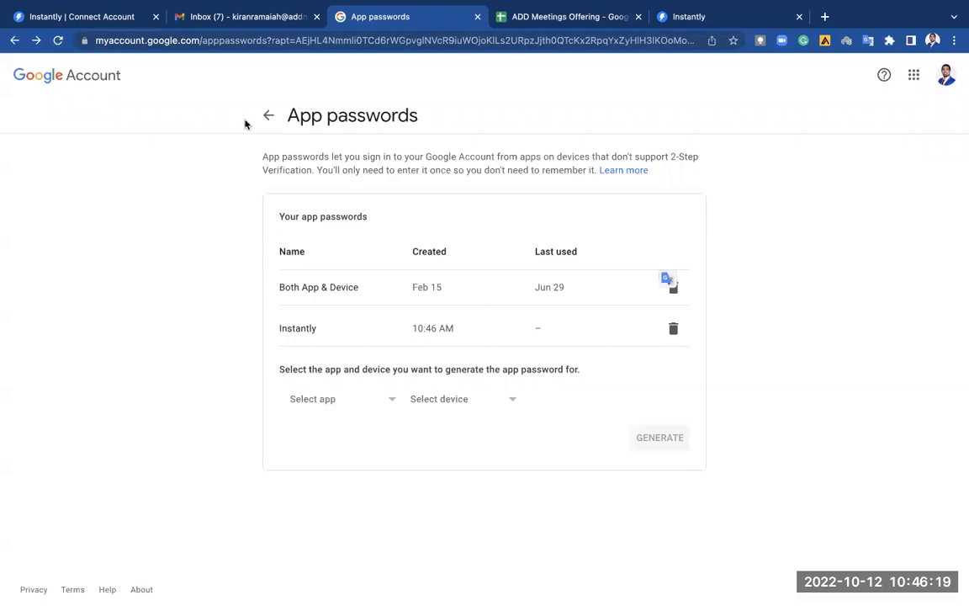
Connect the addmeetings.com mailbox in Instantly using its e-mail address and the pasted app password.
click(93, 16)
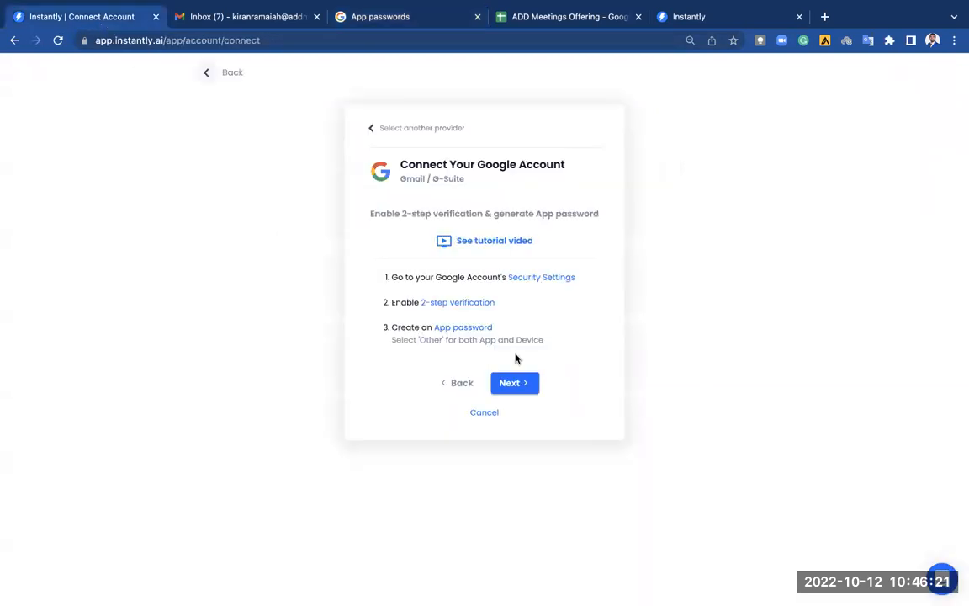
click(519, 383)
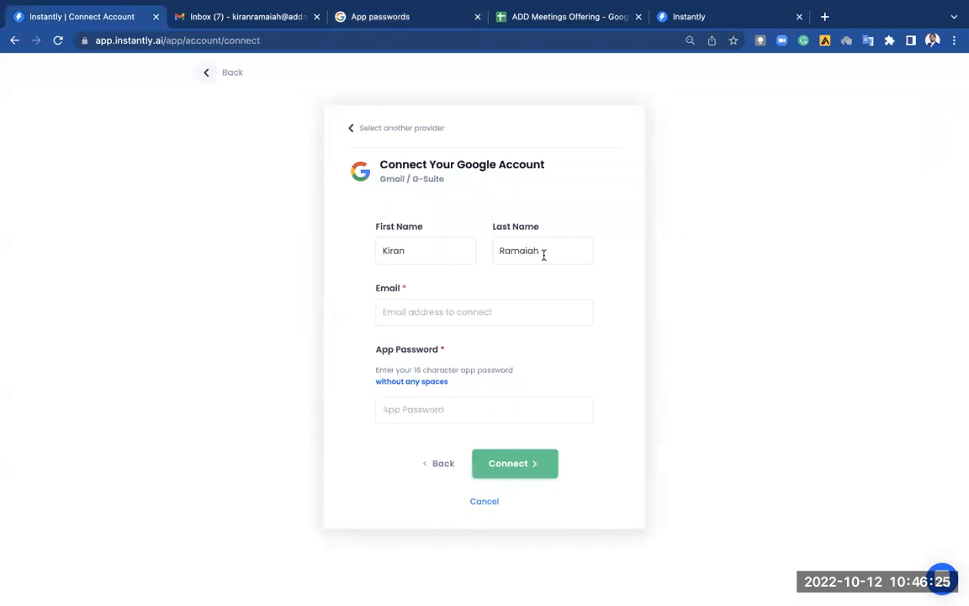
click(511, 309)
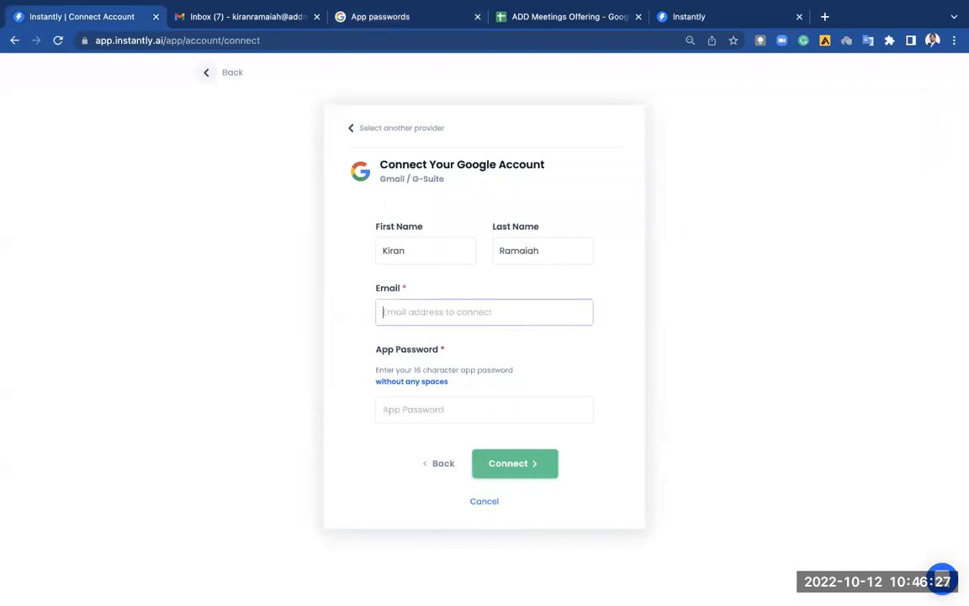
key(Tab)
key(super+v)
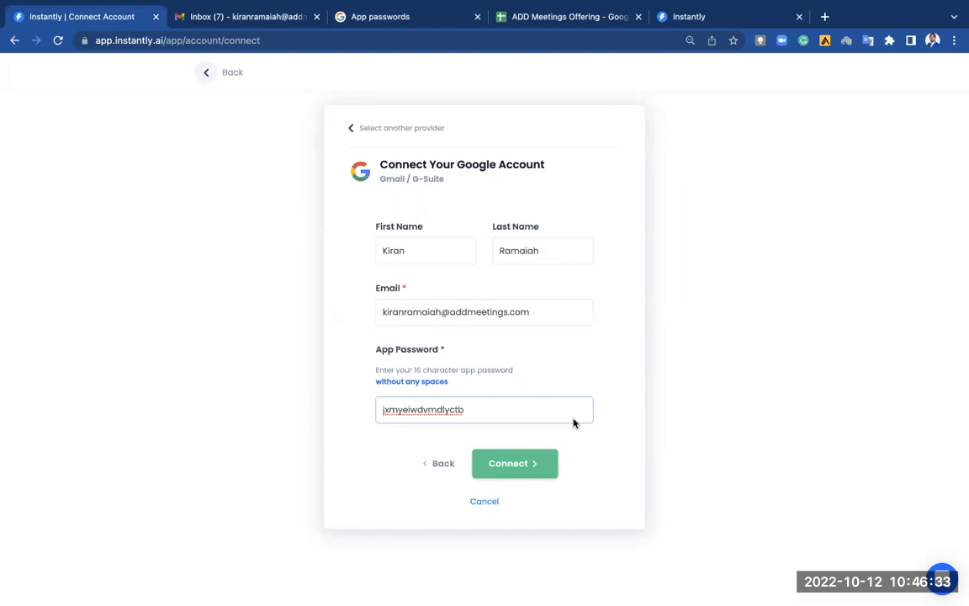
click(536, 465)
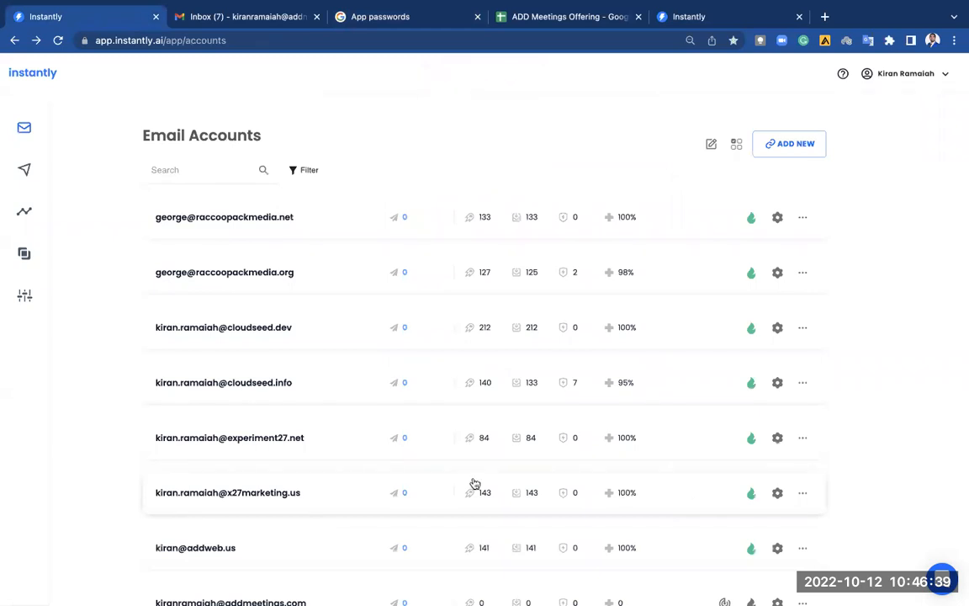
Turn on warmup for the new addmeetings.com account and bring up its settings panel.
scroll(472, 482, down, 3)
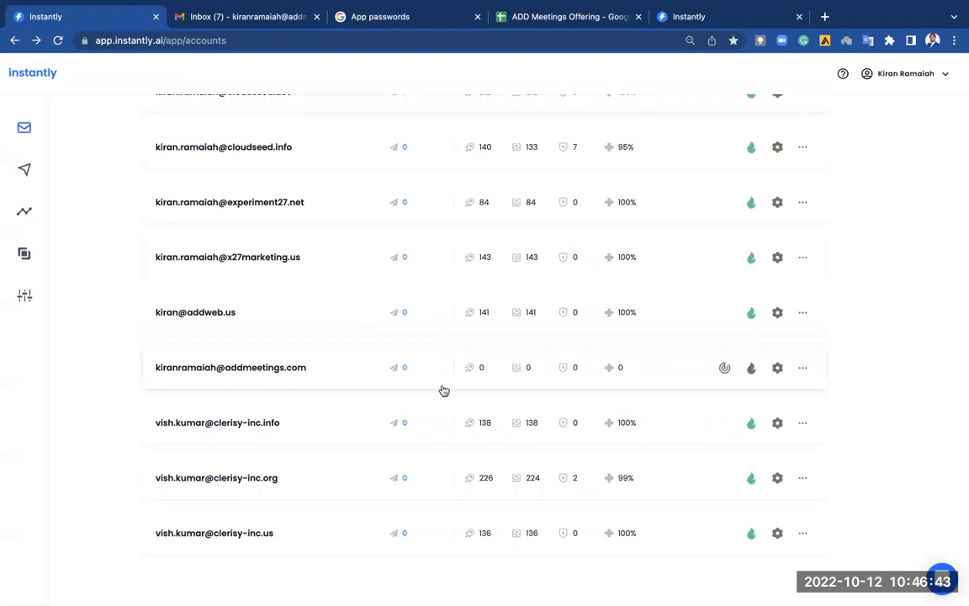
click(753, 371)
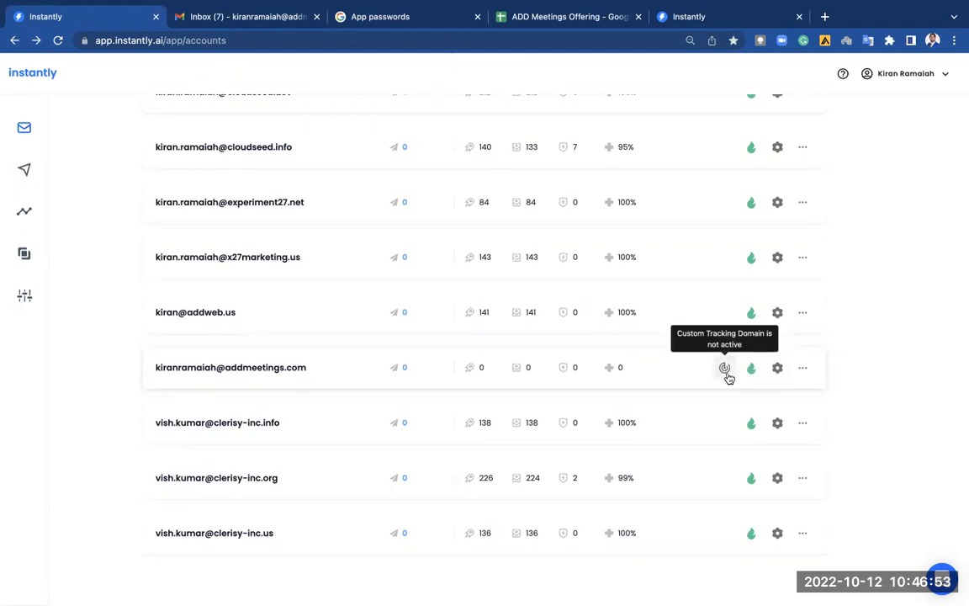
click(777, 370)
Enable 'Use custom tracking domain' in the account's Settings.
click(593, 131)
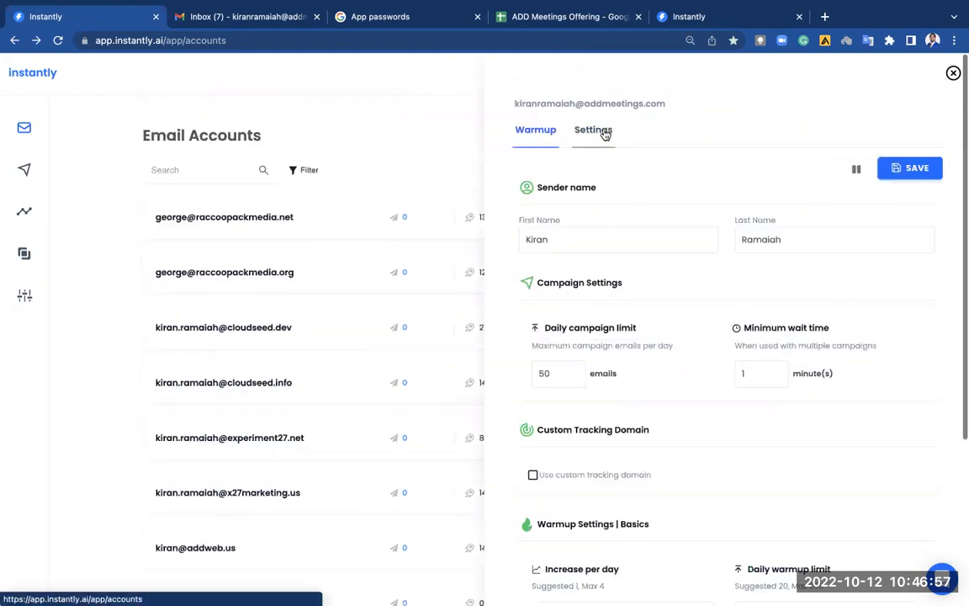
scroll(690, 290, down, 2)
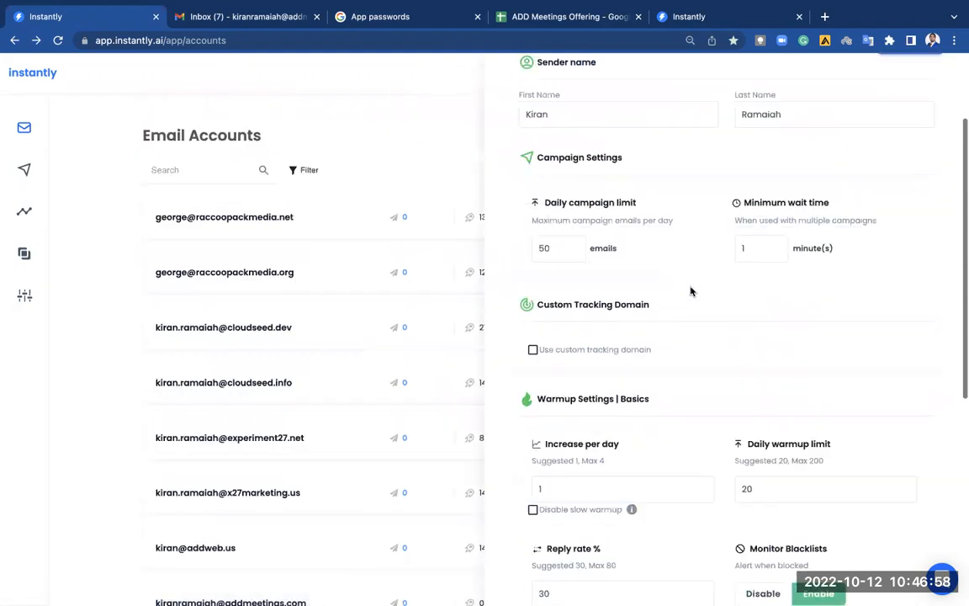
click(537, 343)
scroll(673, 337, down, 1)
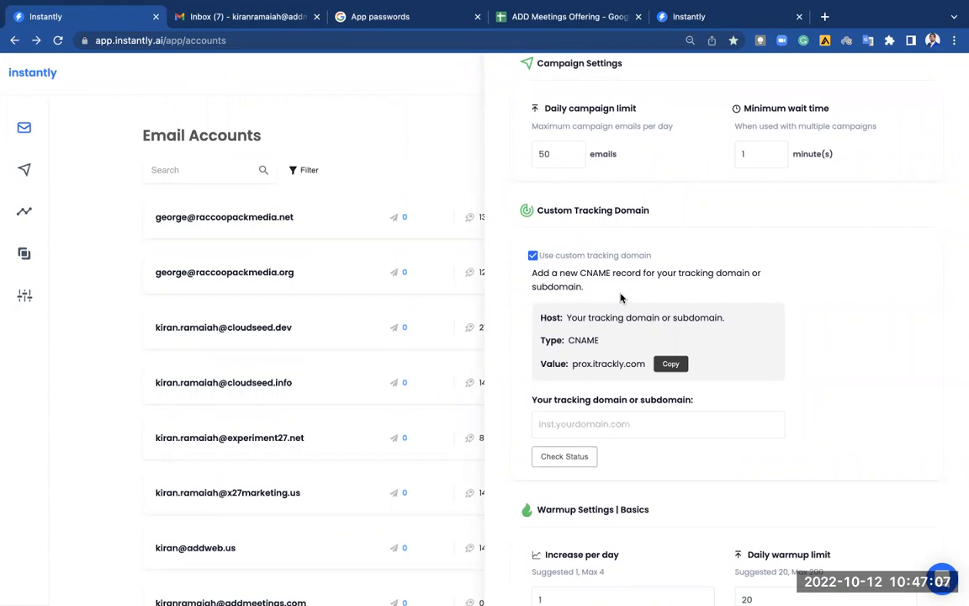
Copy the CNAME record value prox.itrackly.com.
drag(569, 341, 610, 343)
click(646, 333)
drag(568, 340, 588, 341)
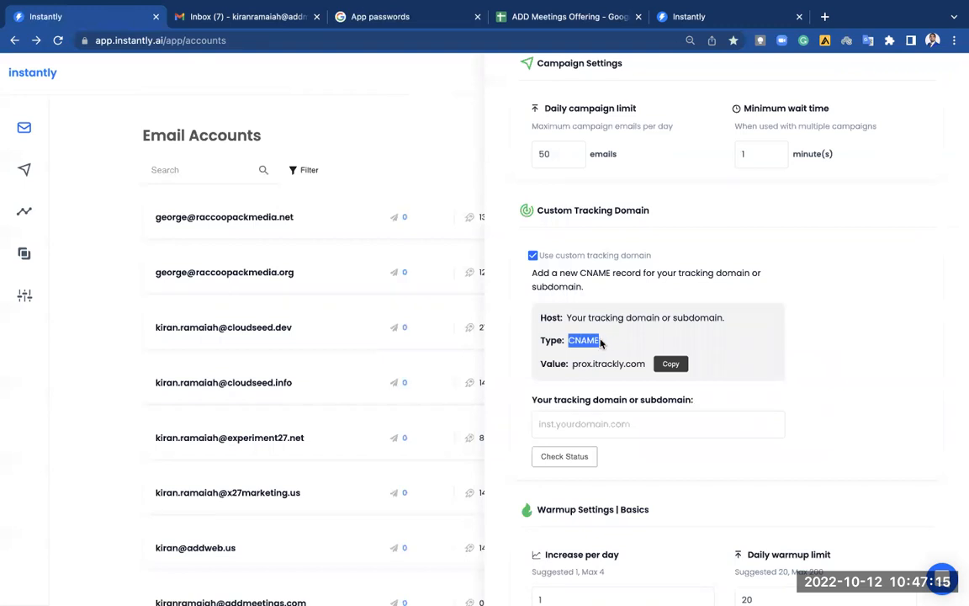
click(599, 343)
drag(572, 367, 648, 365)
click(666, 368)
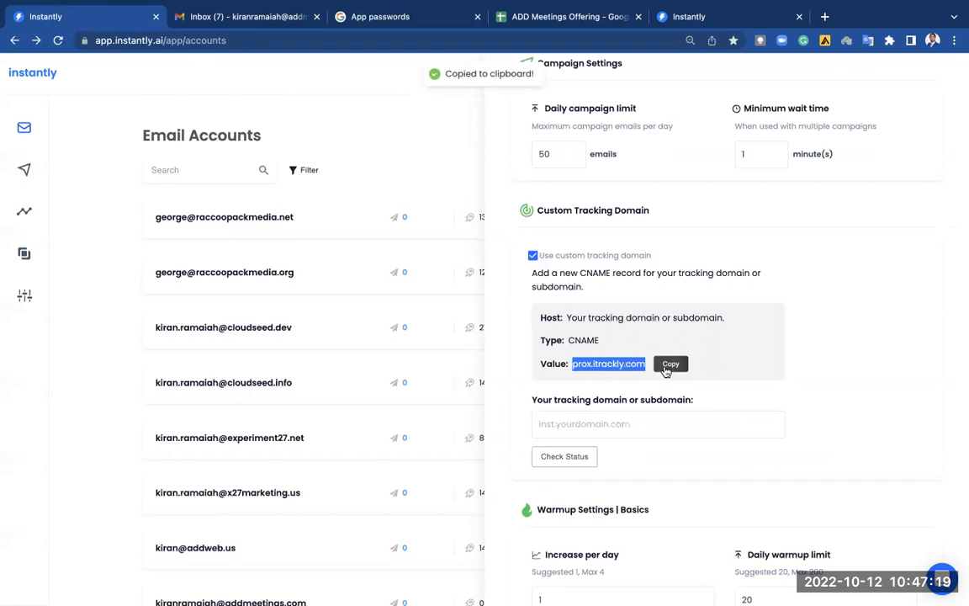
click(678, 365)
click(737, 362)
From the Gmail tab, launch Admin through the Google apps launcher.
click(256, 55)
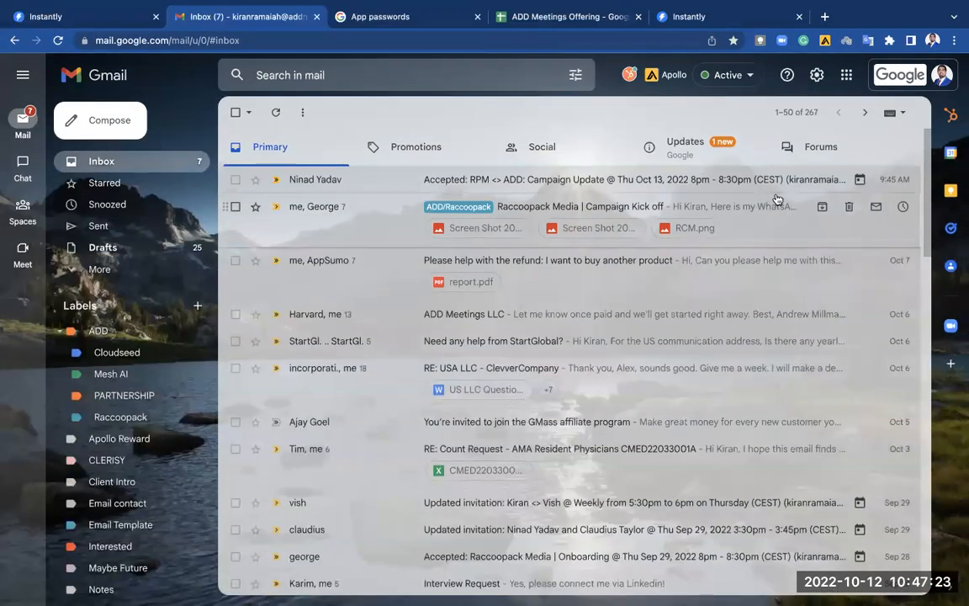
click(942, 75)
click(881, 119)
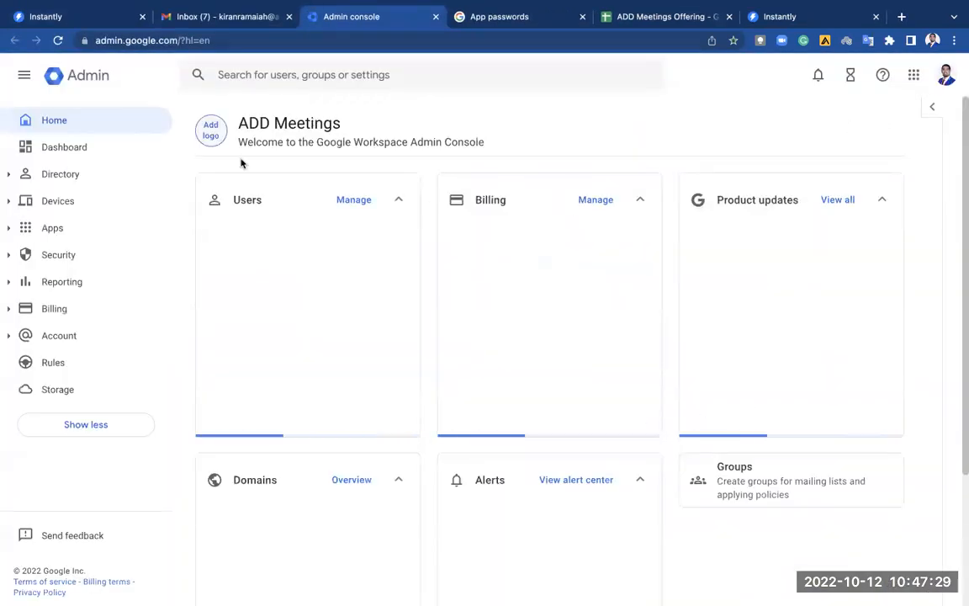
Open Manage domains to see addmeetings.com as primary, then search for namecheap.
click(79, 204)
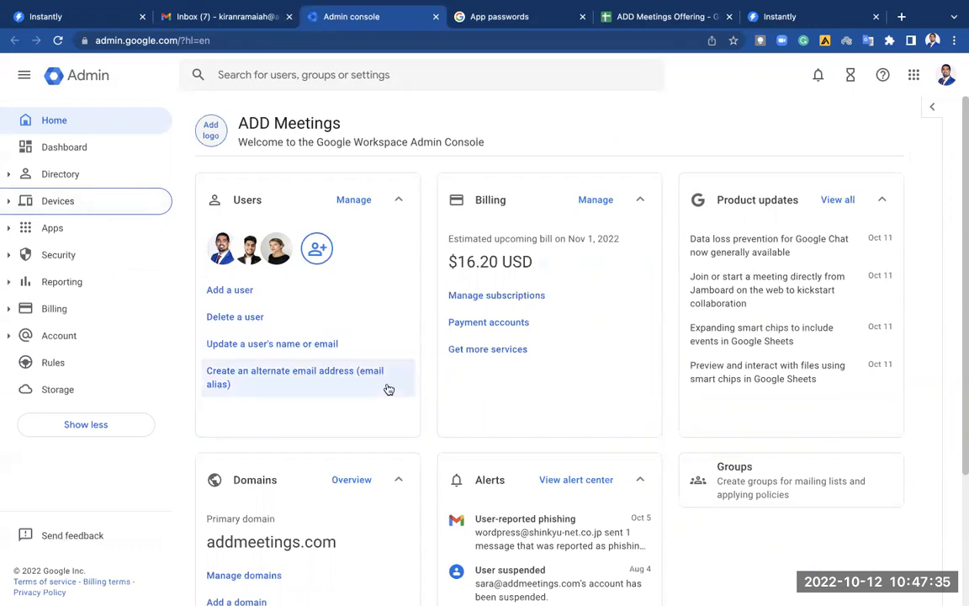
scroll(387, 388, down, 2)
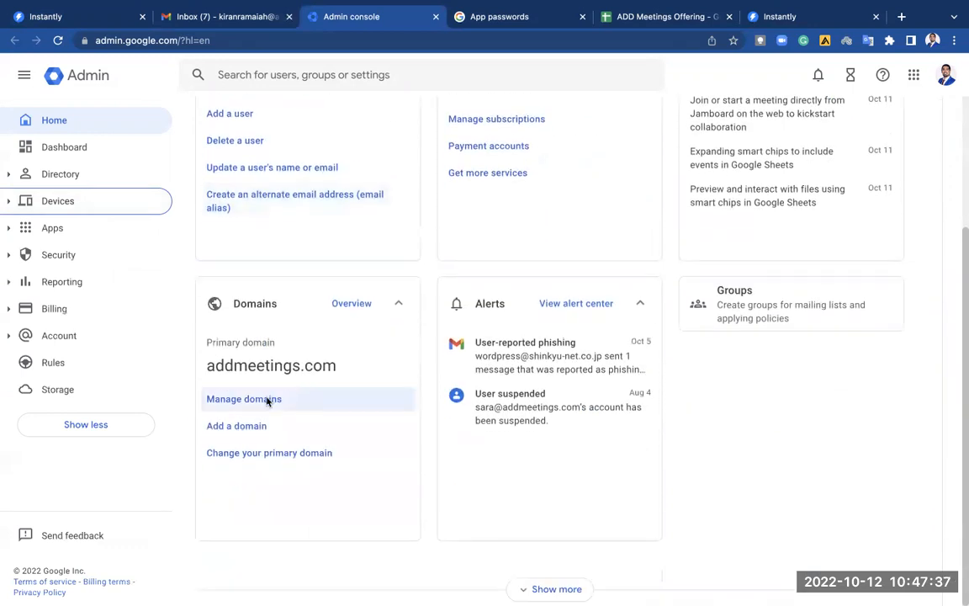
click(275, 400)
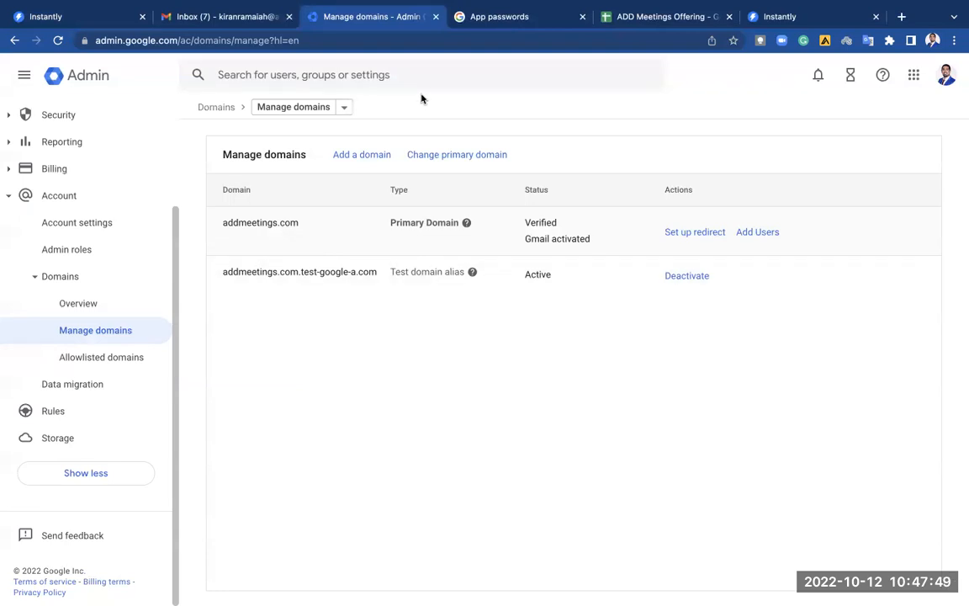
click(524, 76)
Search Google for namecheap and open the Namecheap website.
text(namecheap)
key(Return)
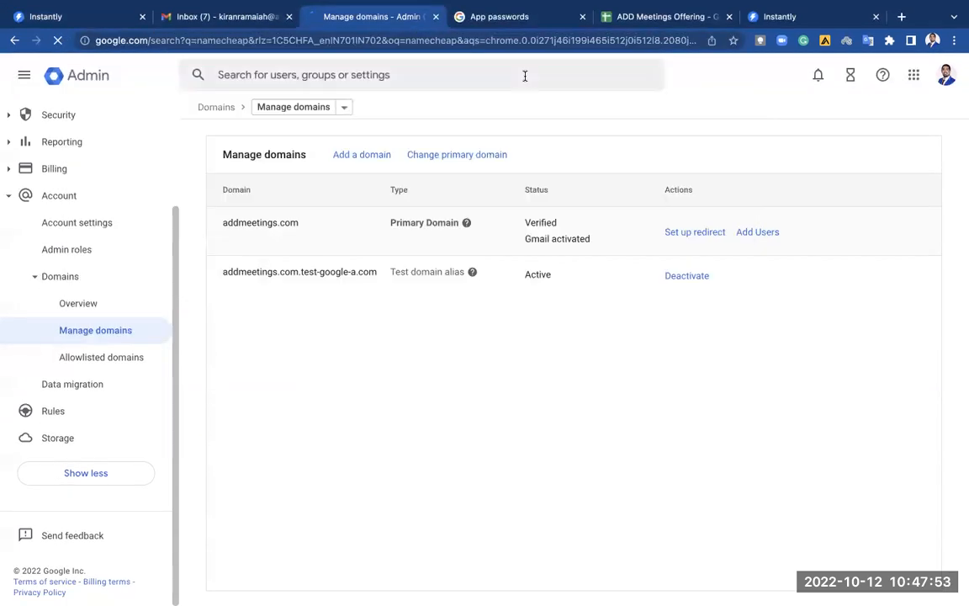
click(403, 208)
click(136, 65)
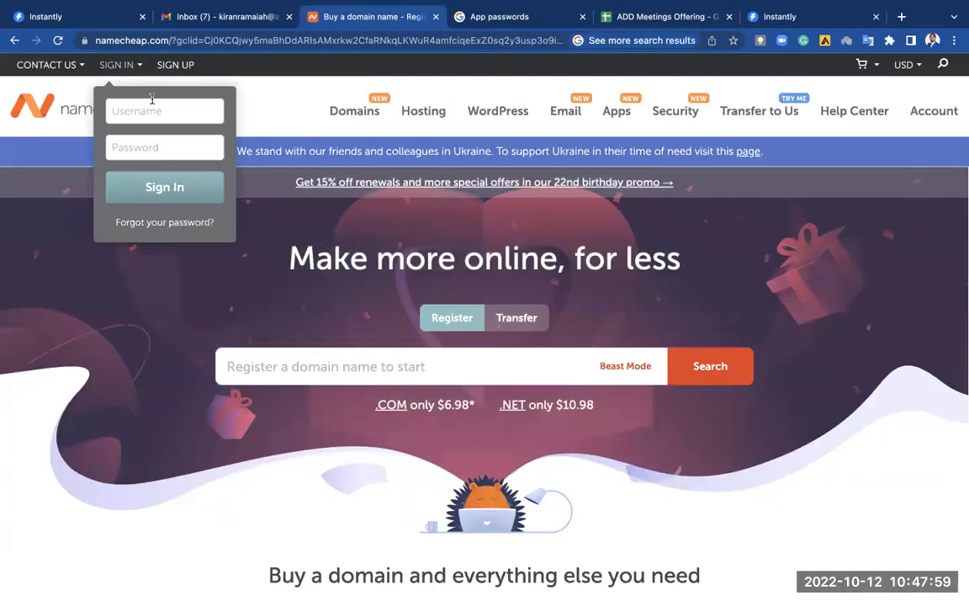
click(130, 64)
Switch to the Chrome profile holding the Namecheap login and sign in with saved credentials.
click(932, 40)
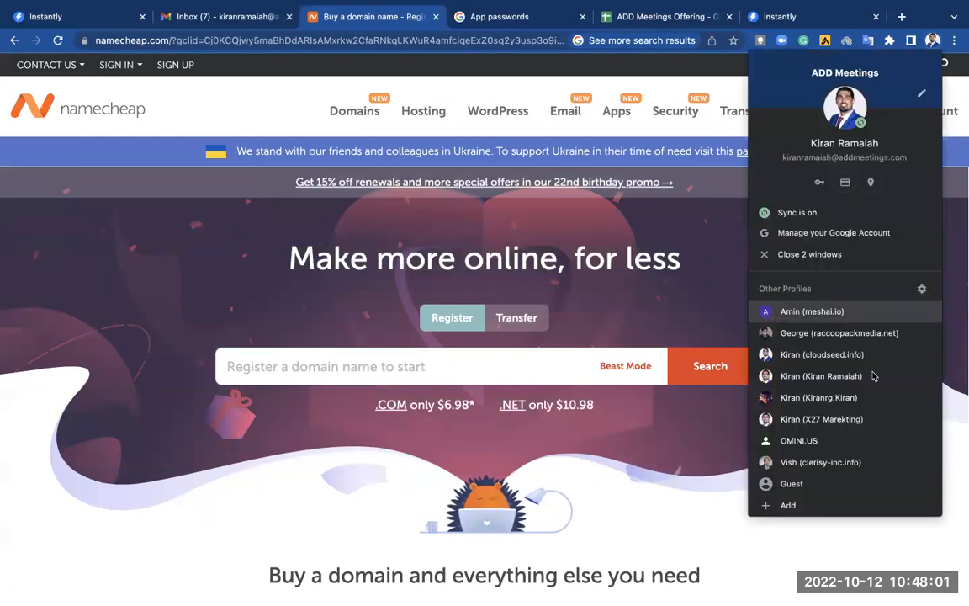
click(890, 399)
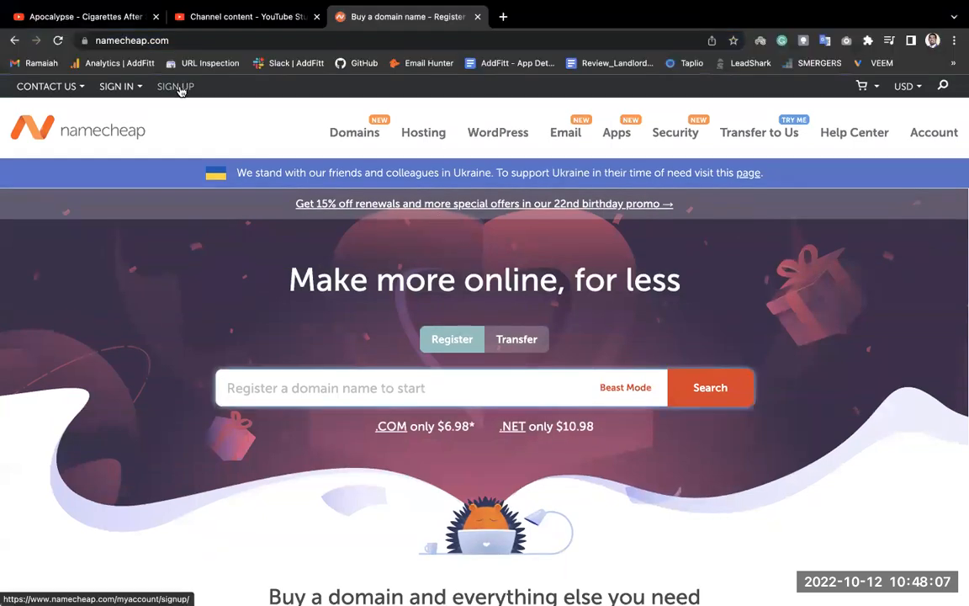
click(118, 86)
click(150, 208)
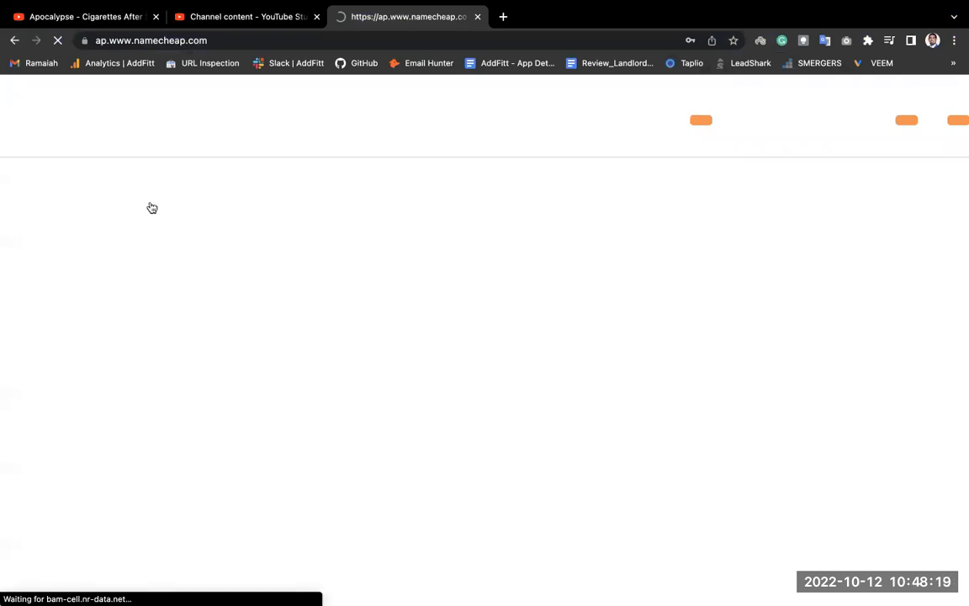
key(ctrl+Right)
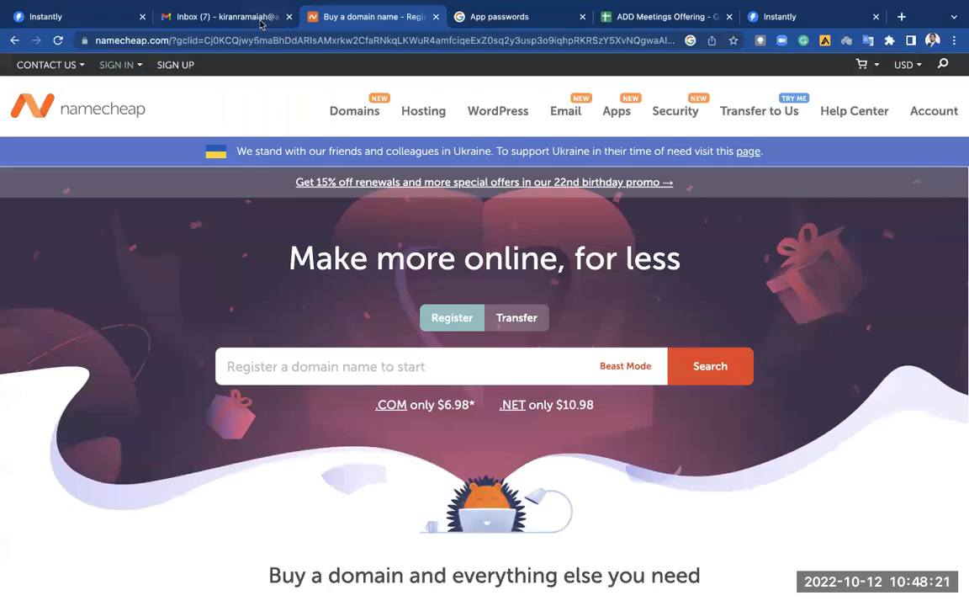
key(ctrl+Left)
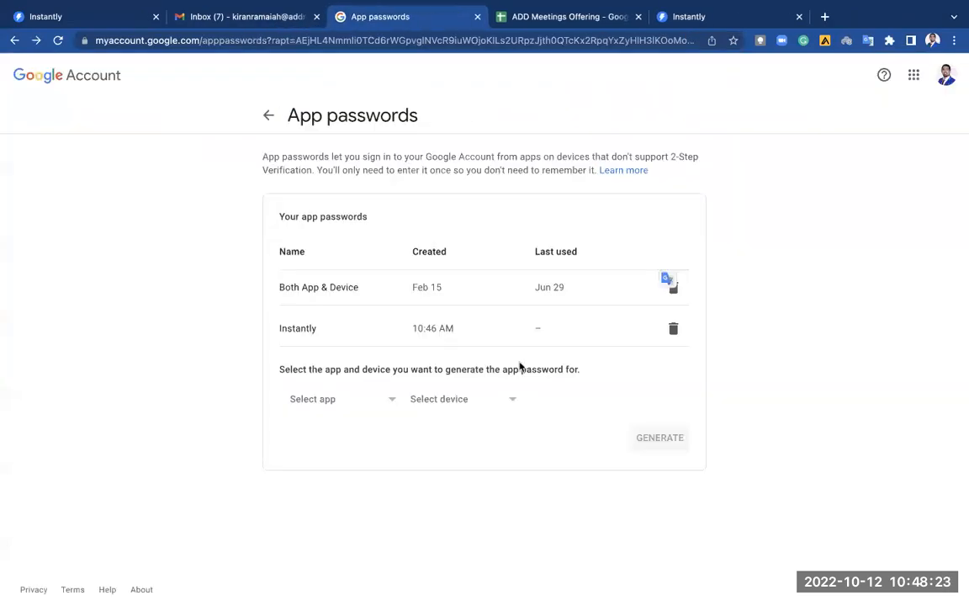
key(ctrl+w)
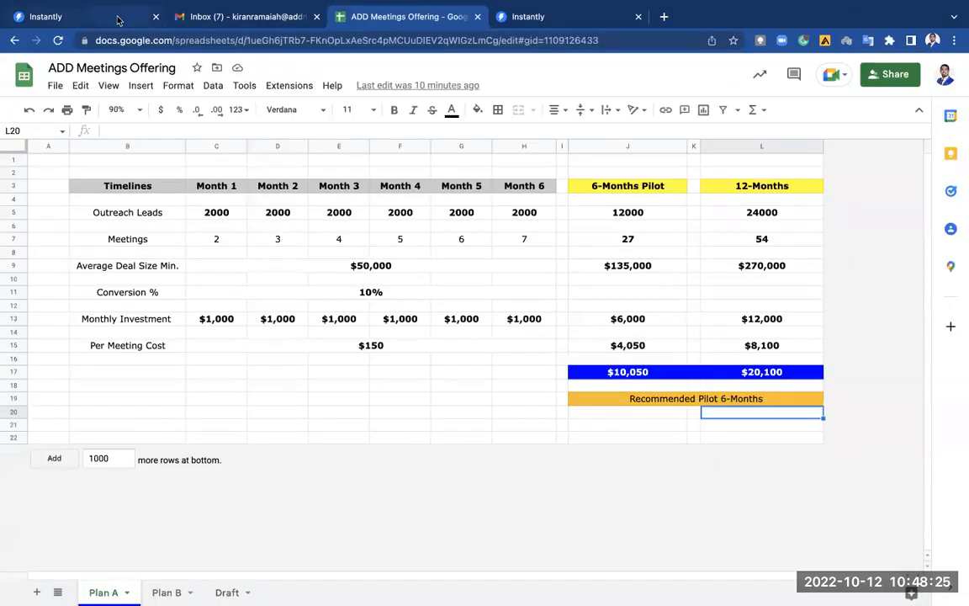
click(107, 17)
click(475, 287)
scroll(476, 288, down, 3)
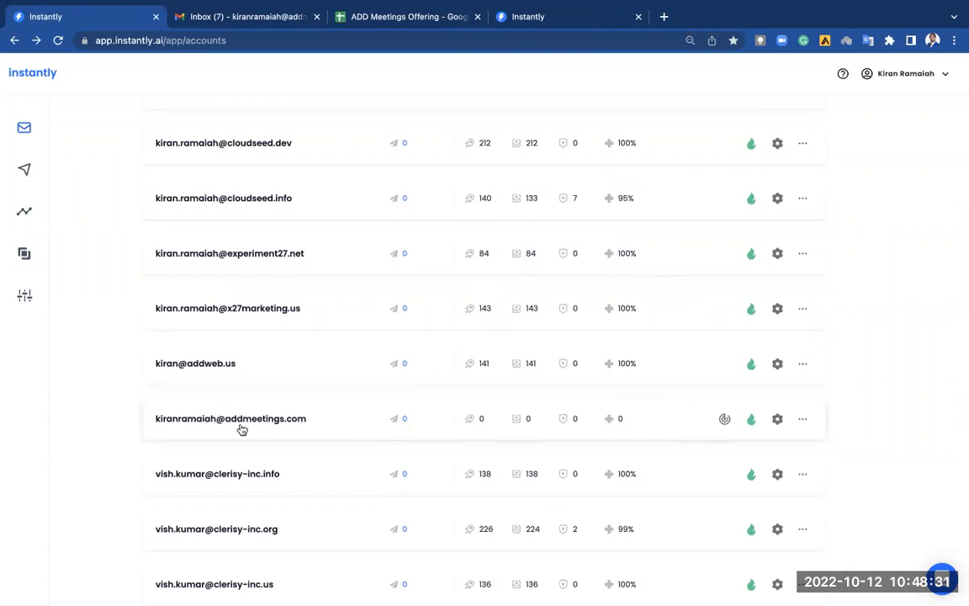
mouse_move(726, 420)
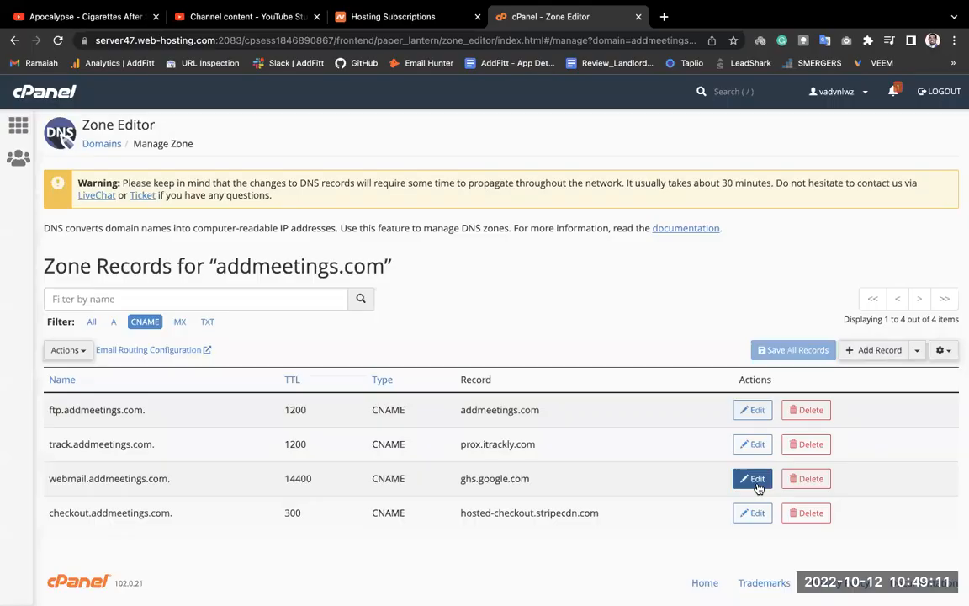
scroll(757, 478, down, 1)
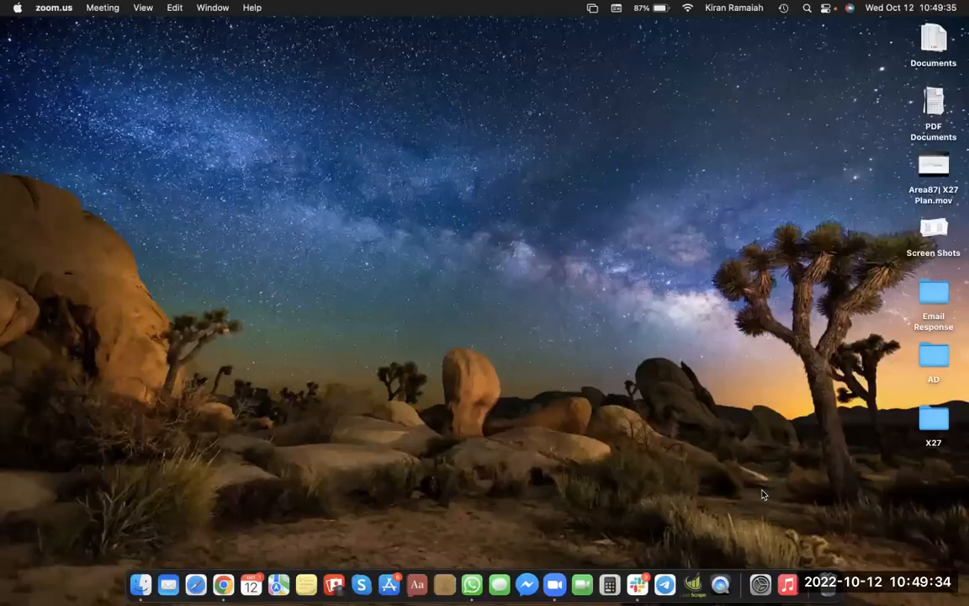
key(ctrl+Right)
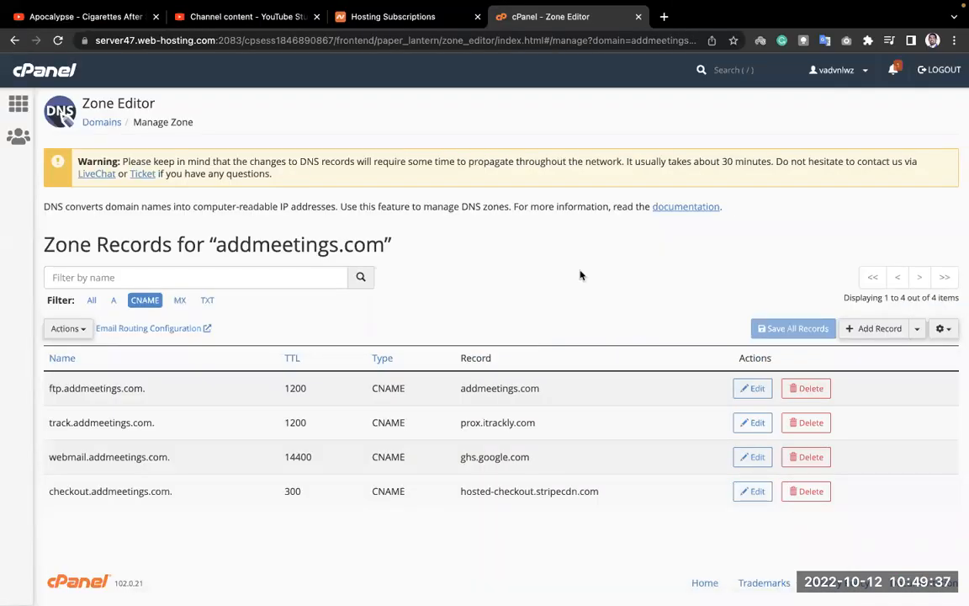
Enable 'Use custom tracking domain' in the addmeetings.com sender account's settings.
key(ctrl+Right)
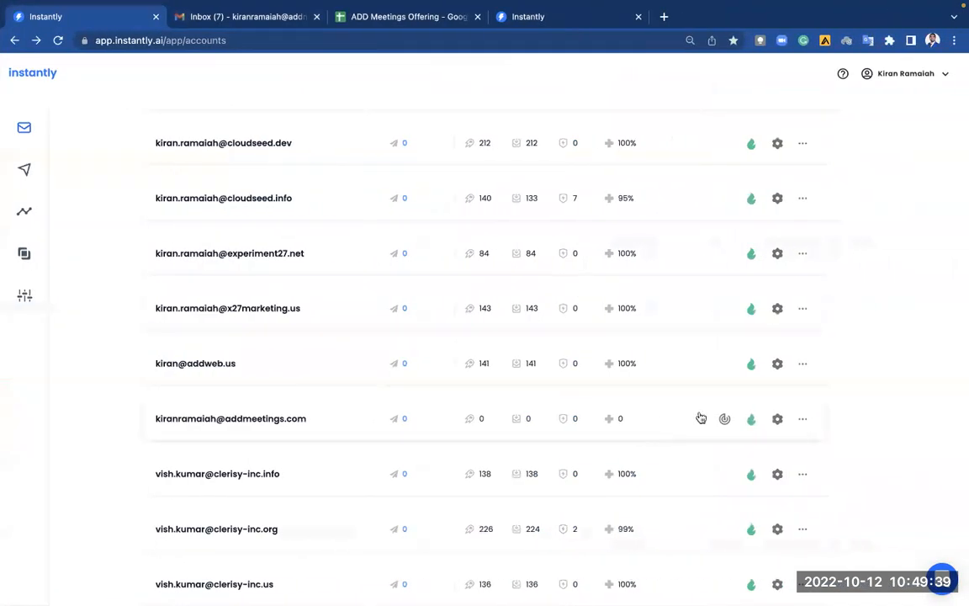
click(777, 418)
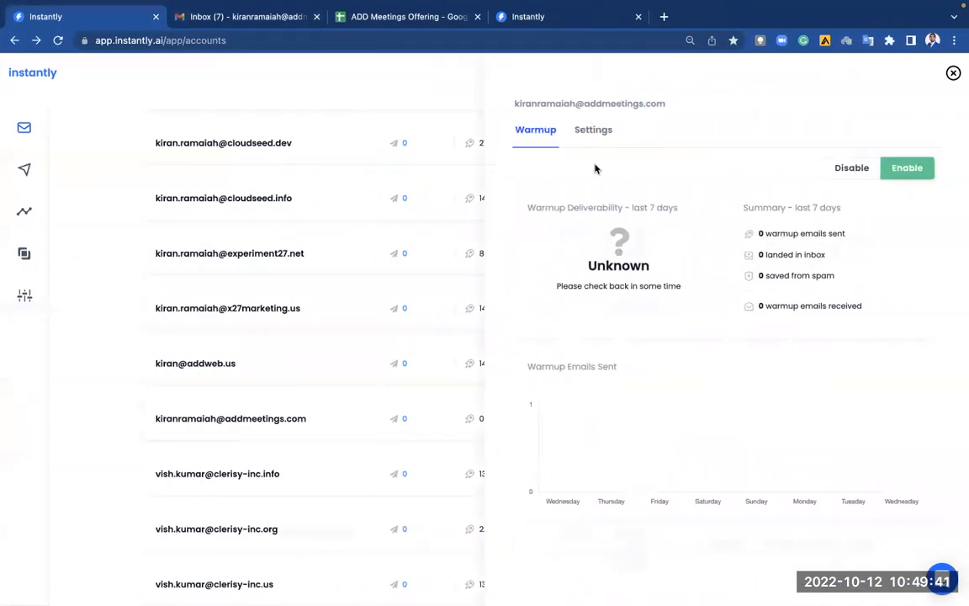
click(592, 133)
scroll(648, 278, down, 5)
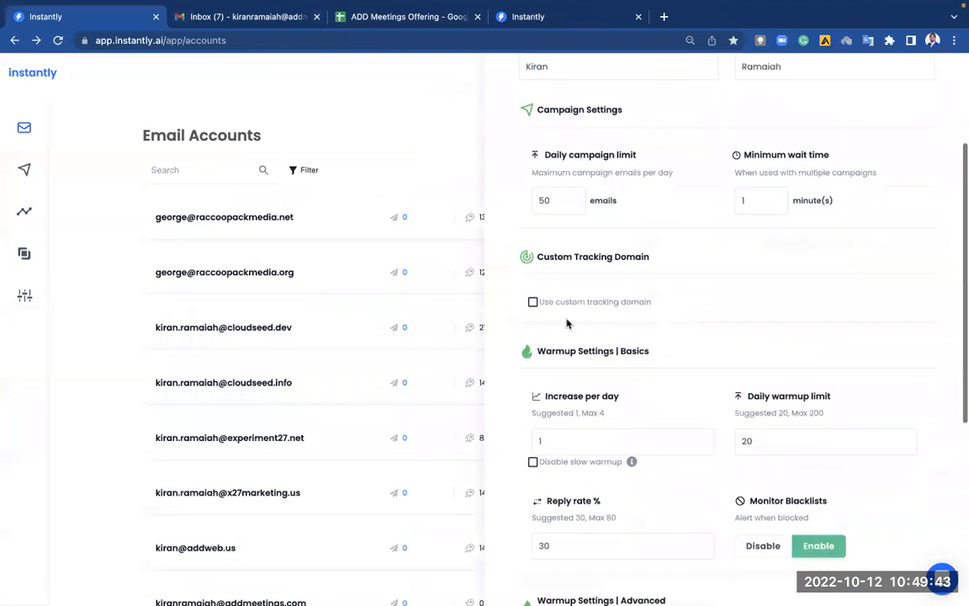
click(534, 302)
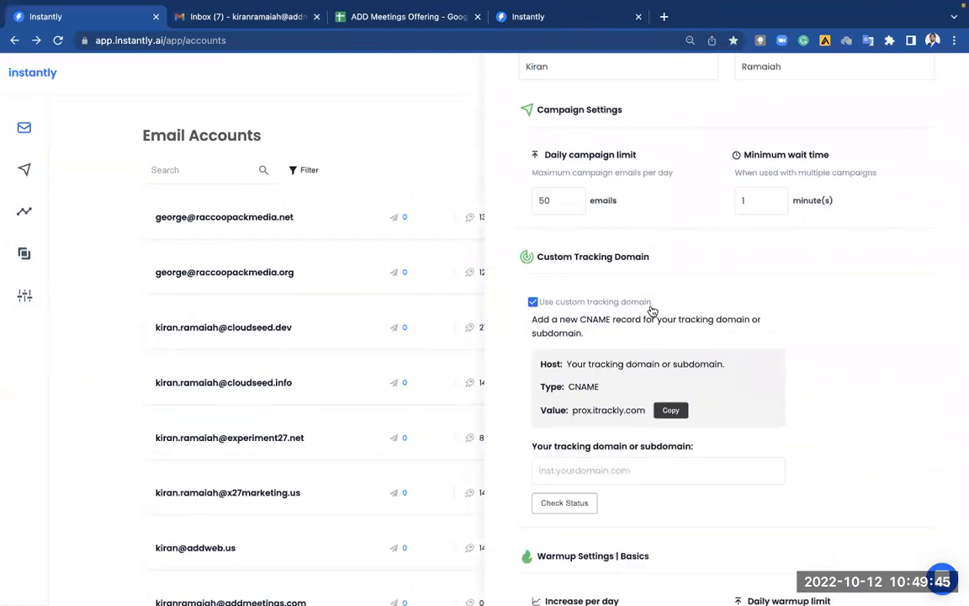
scroll(639, 345, down, 2)
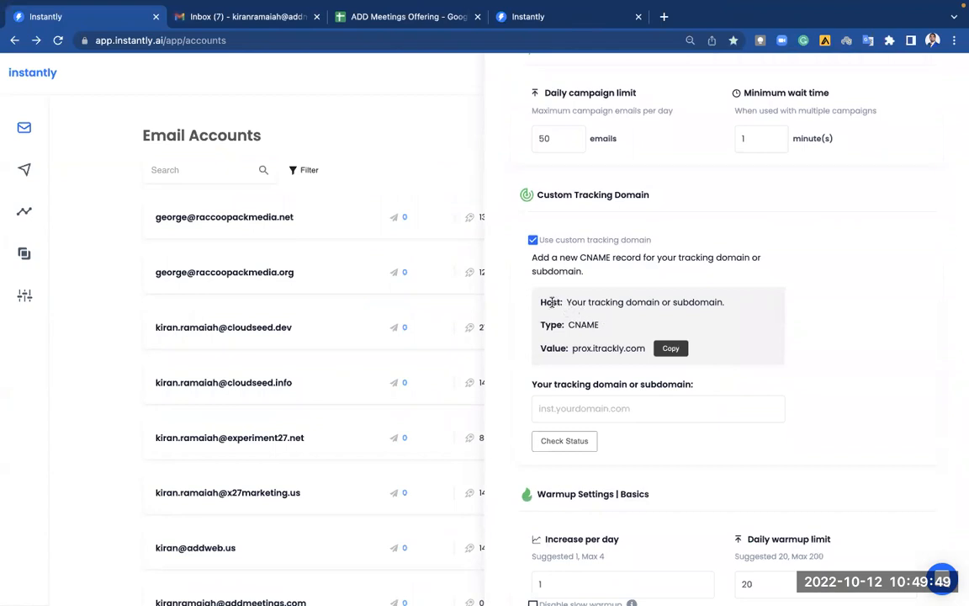
Review the CNAME instructions and copy the prox.itrackly.com target value.
drag(571, 302, 737, 308)
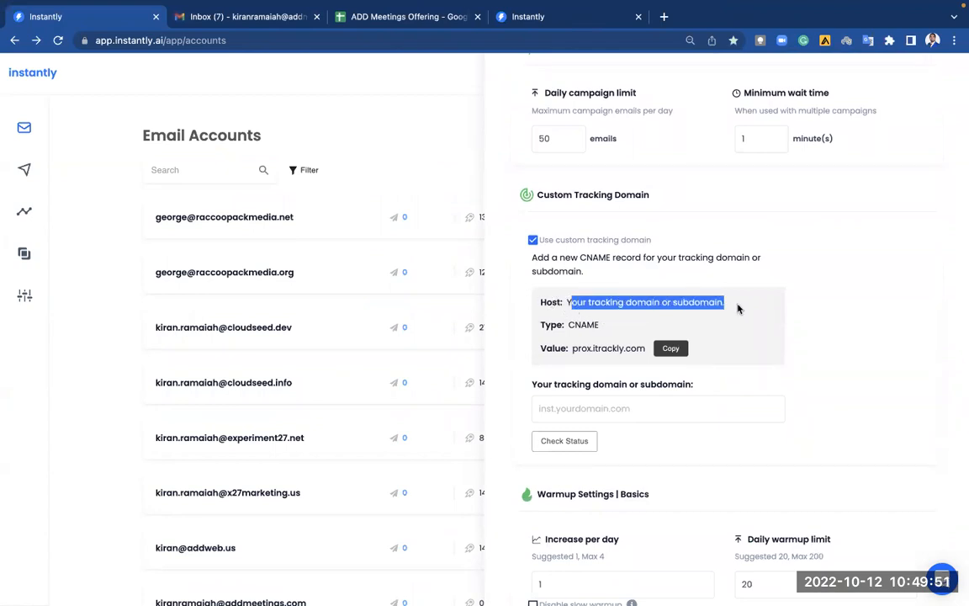
click(605, 325)
drag(569, 327, 604, 328)
click(638, 340)
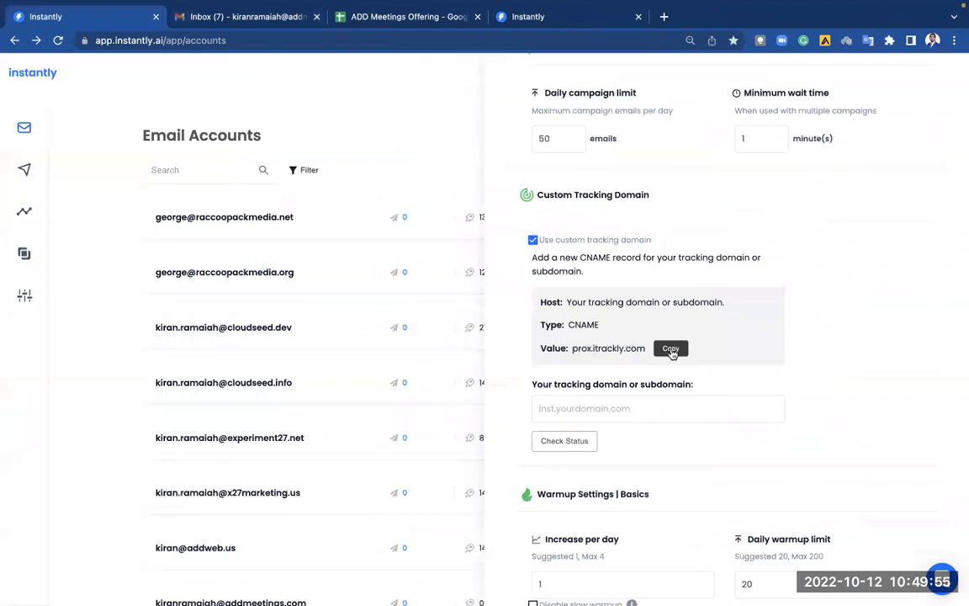
click(671, 352)
key(ctrl+Left)
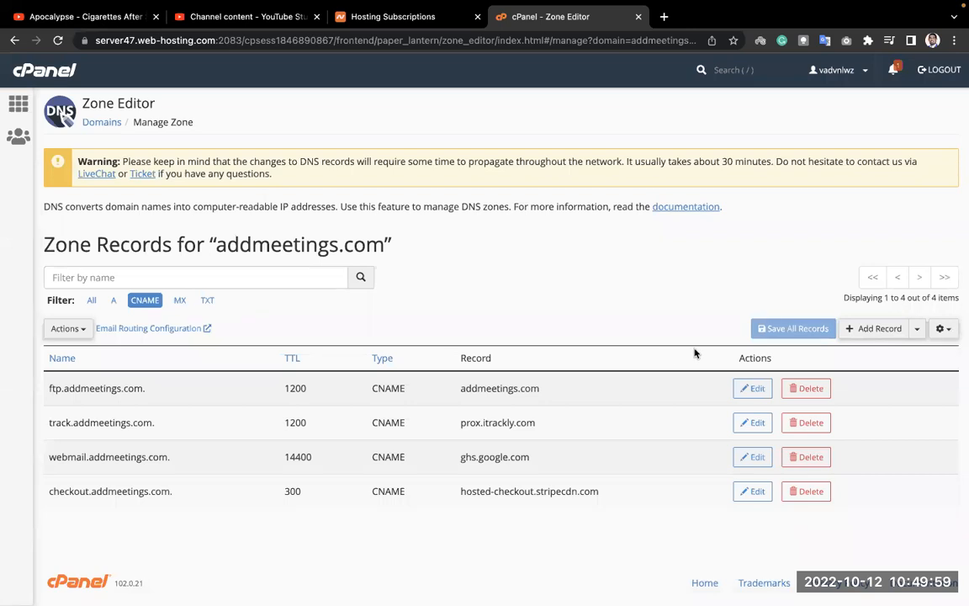
Add a new DNS record in Zone Editor and set its type to CNAME.
click(875, 328)
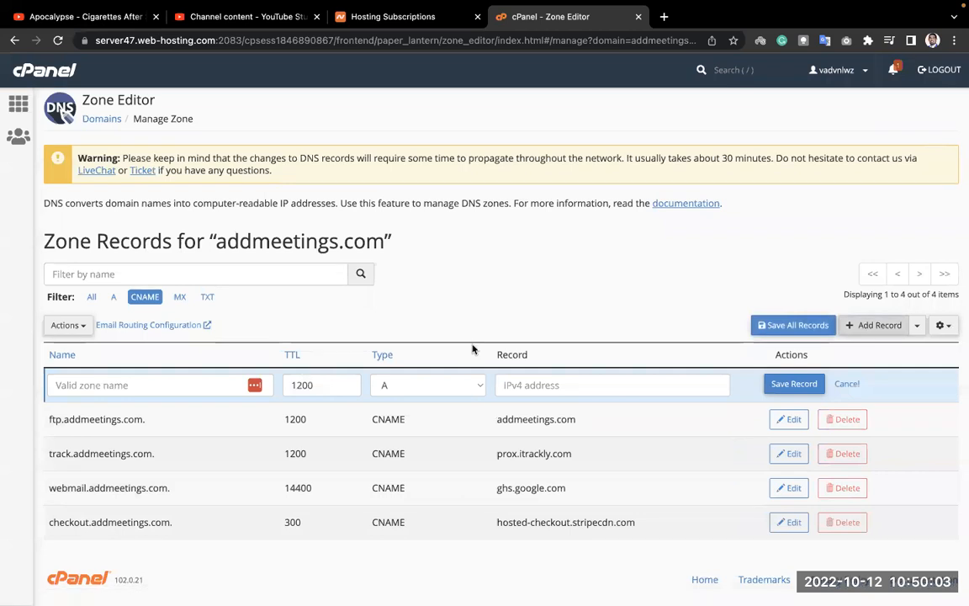
click(319, 385)
key(BackSpace)
key(BackSpace)
key(BackSpace)
key(BackSpace)
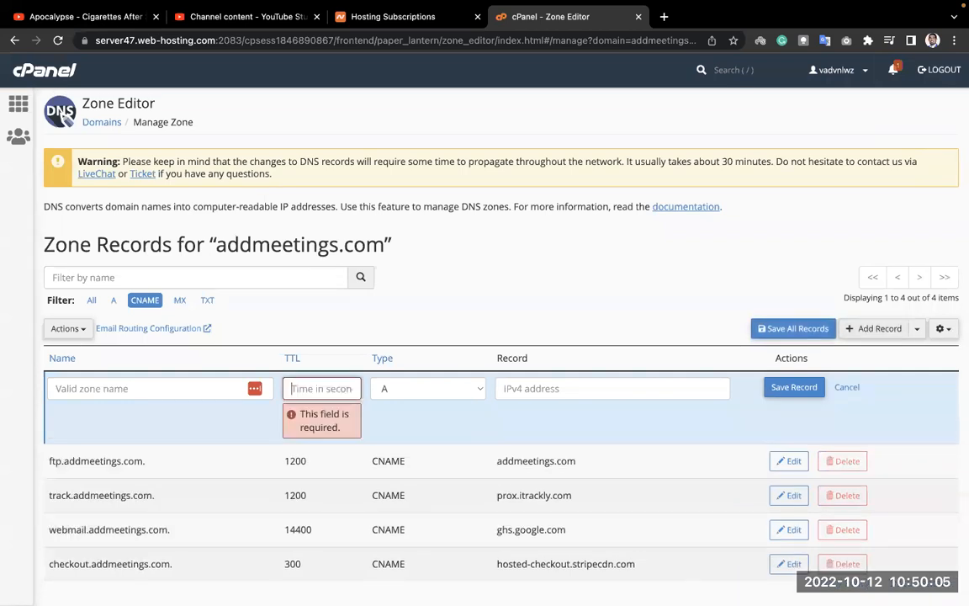
key(ctrl+Right)
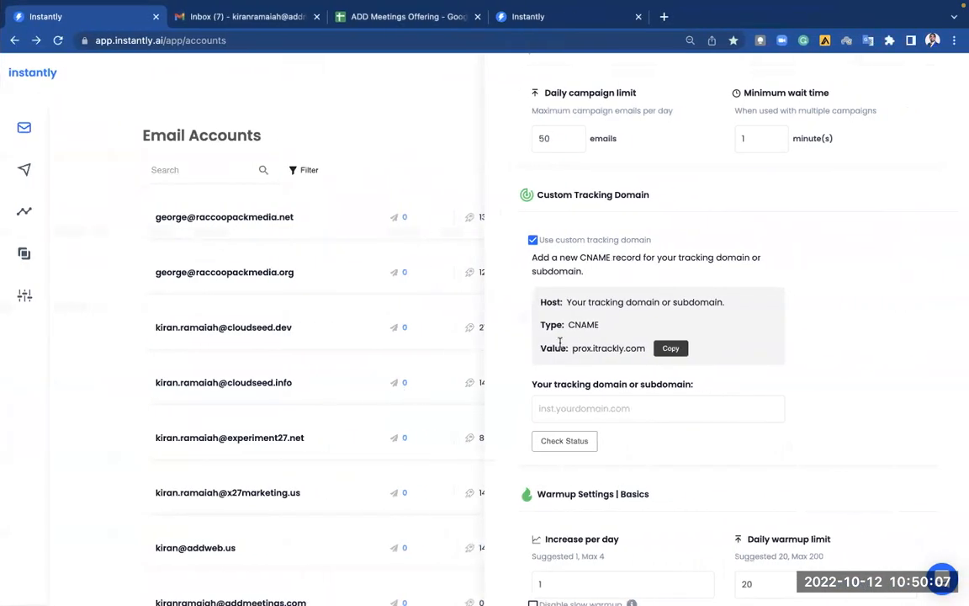
key(ctrl+Left)
click(425, 388)
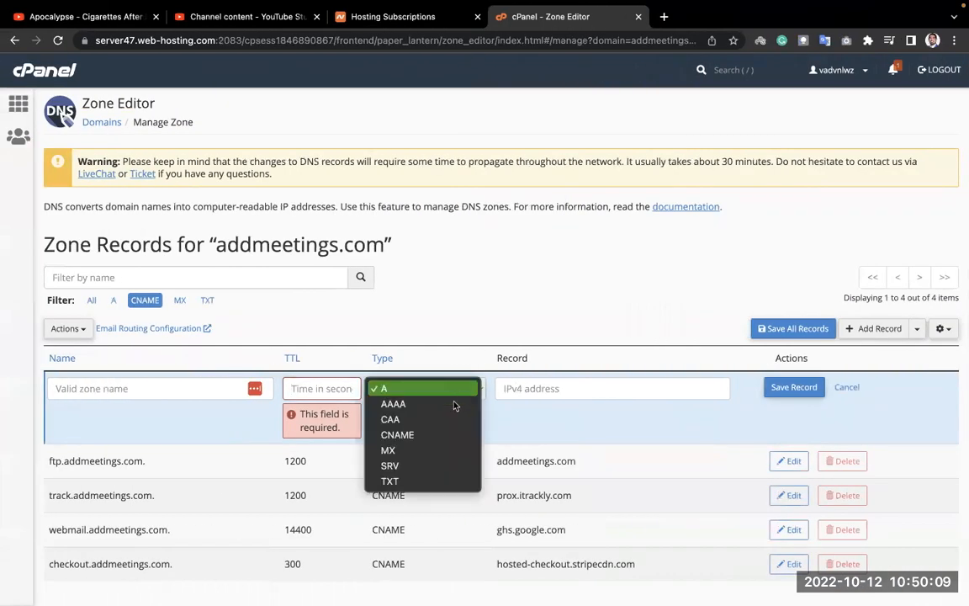
click(450, 434)
Paste prox.itrackly.com as the record target and set the TTL to 3600.
click(542, 389)
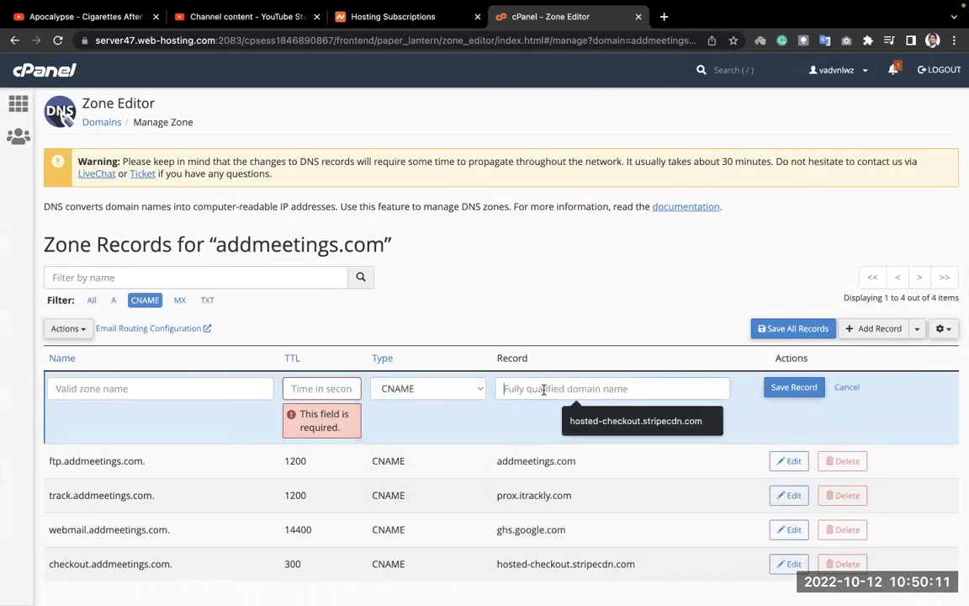
key(ctrl+v)
click(320, 389)
text(1200)
key(BackSpace)
key(BackSpace)
key(BackSpace)
key(BackSpace)
text(3600)
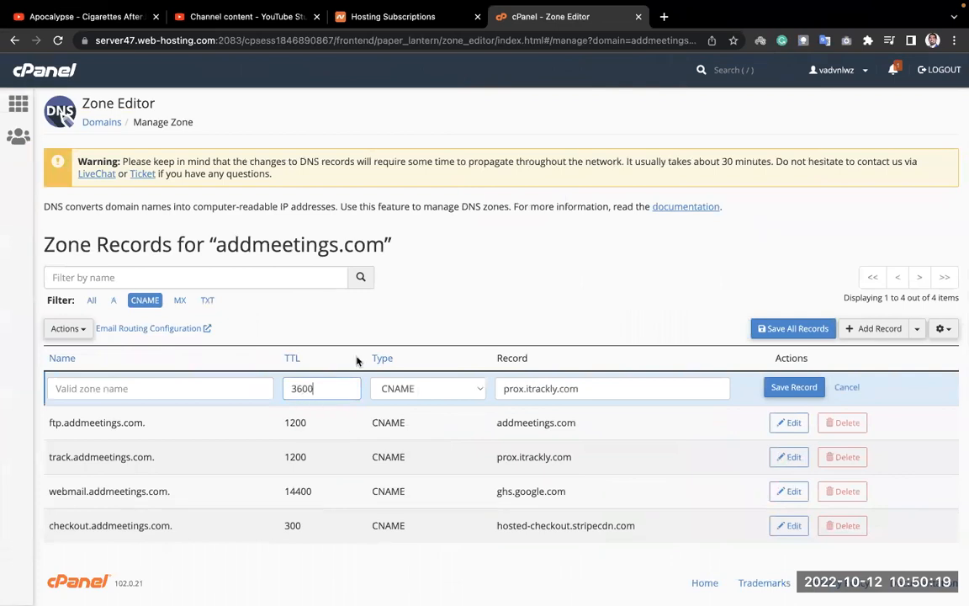
click(228, 392)
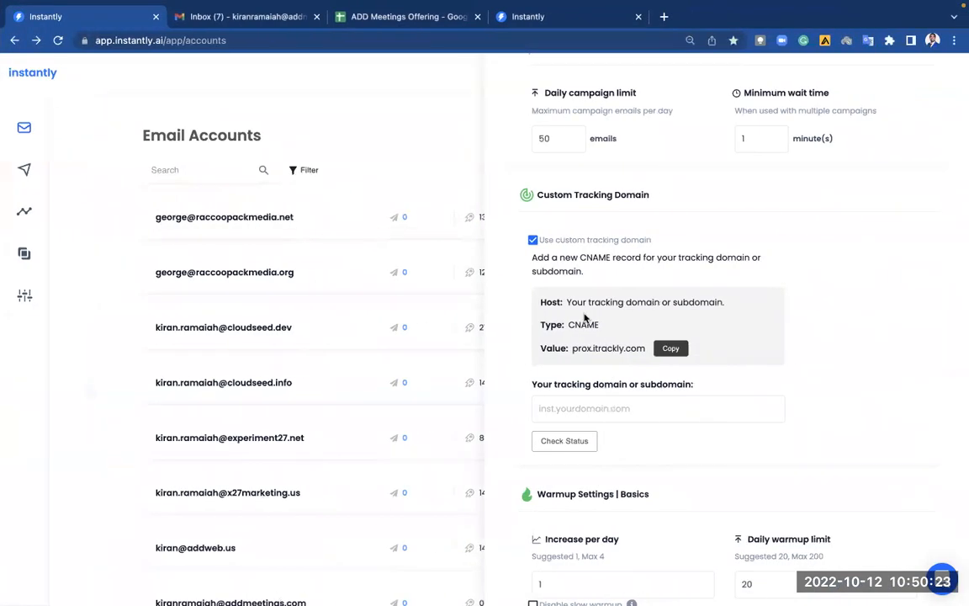
Open the 'How to add Custom Tracking Domain' help article and read its setup steps.
key(ctrl+Left)
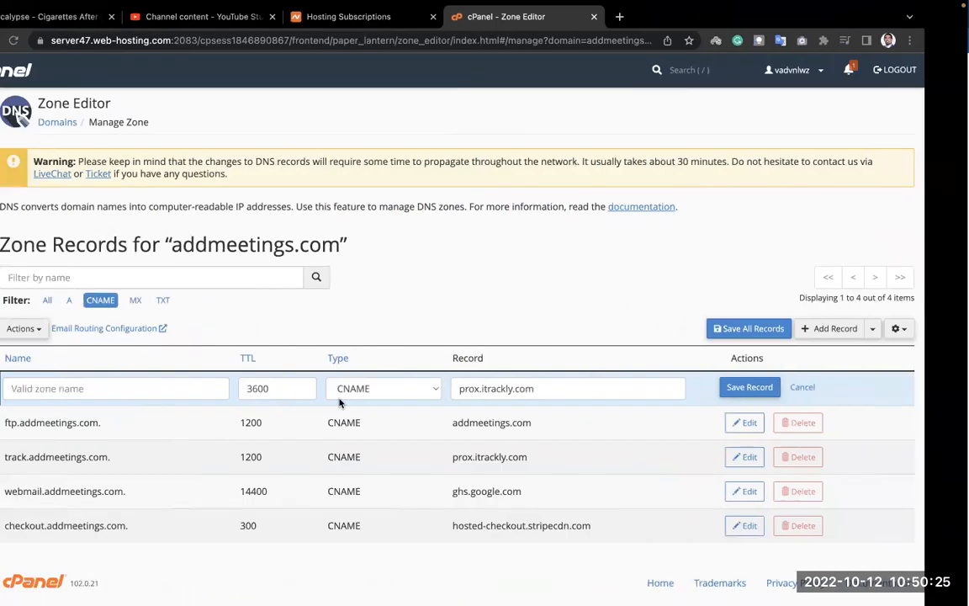
key(ctrl+Right)
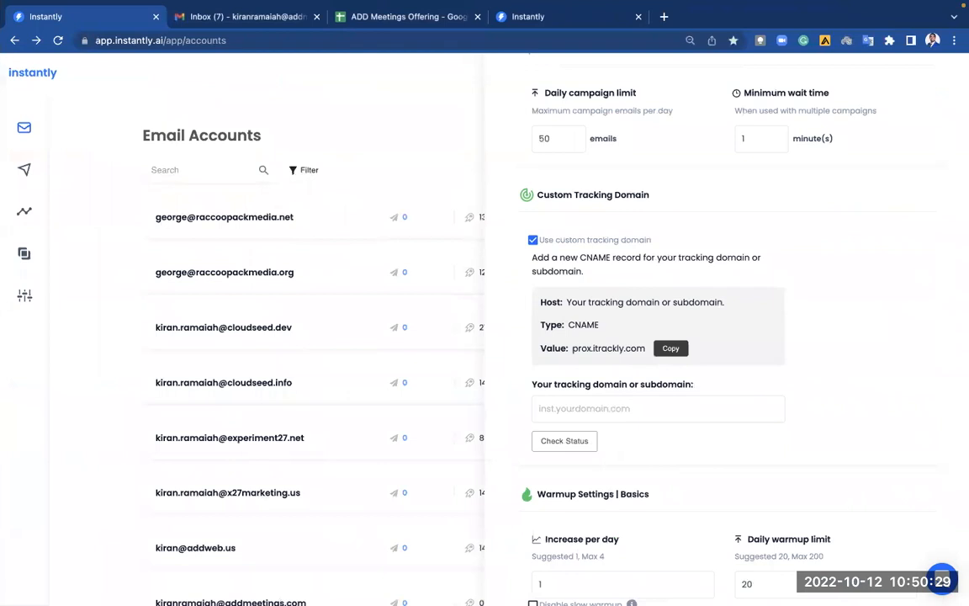
click(942, 580)
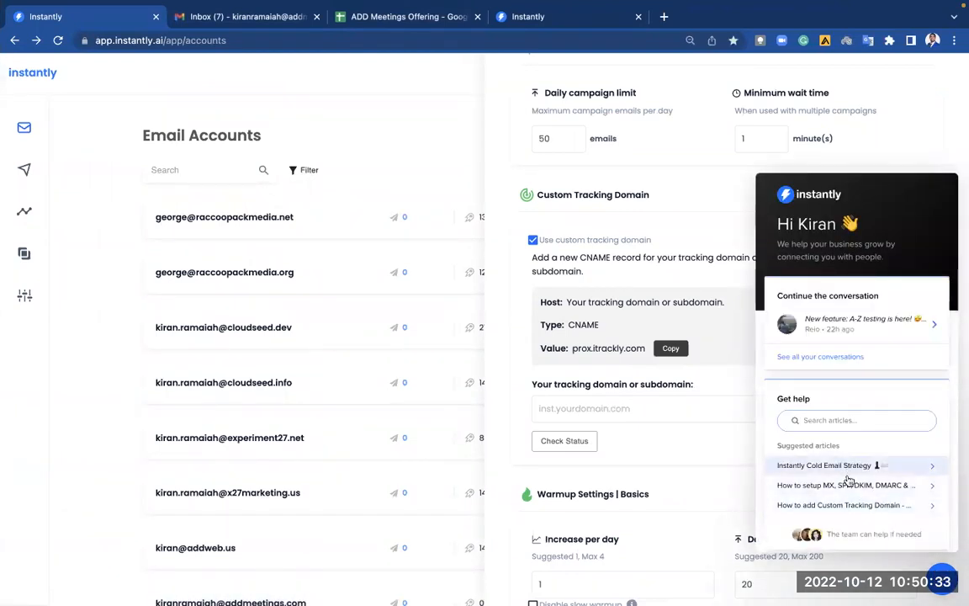
click(864, 509)
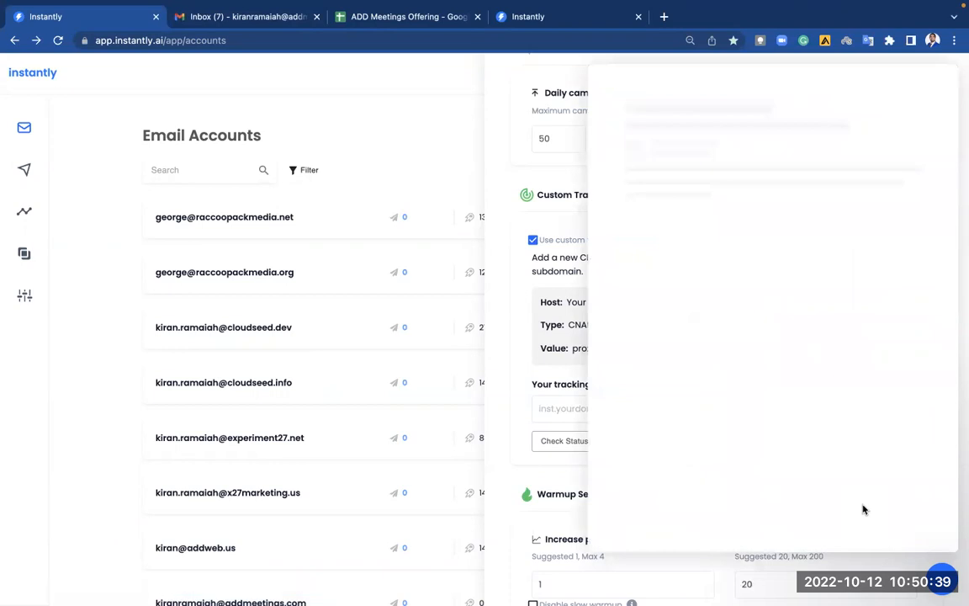
scroll(862, 505, down, 10)
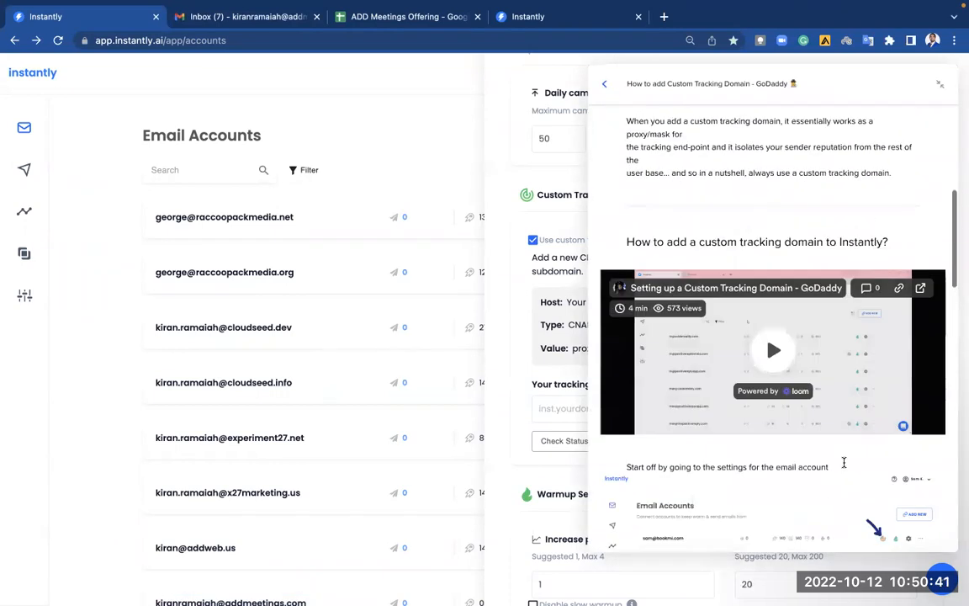
scroll(843, 462, down, 2)
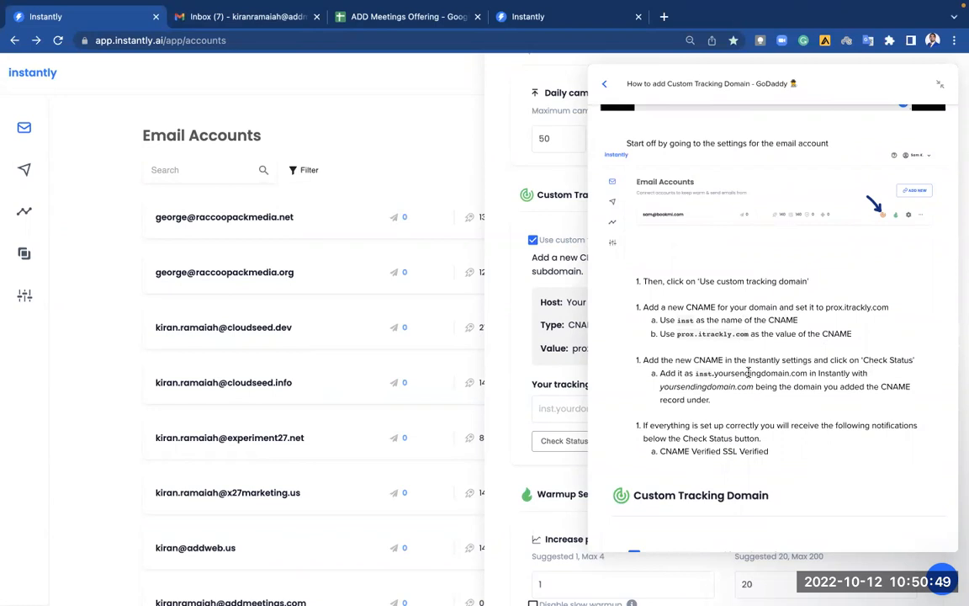
scroll(748, 372, down, 1)
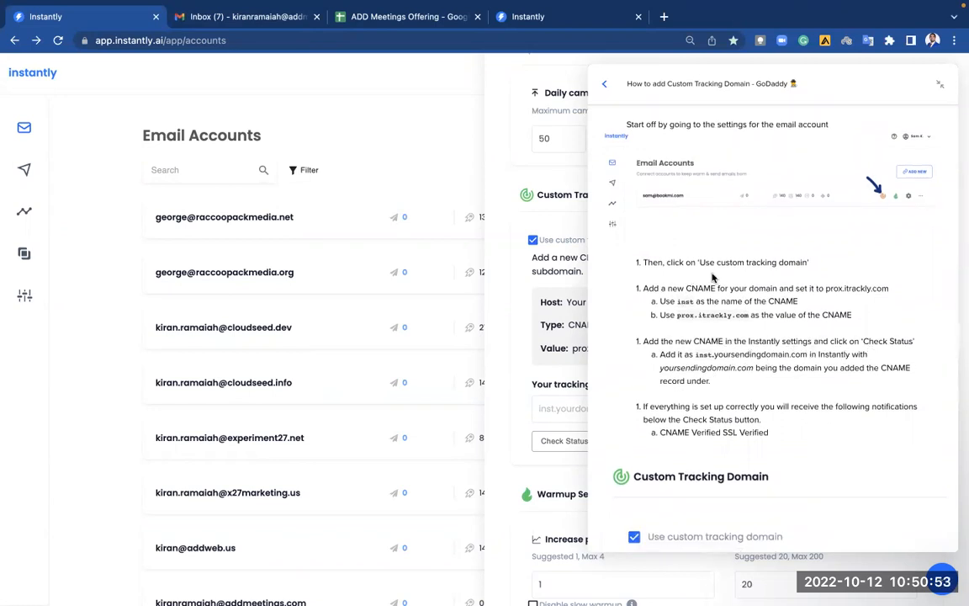
scroll(722, 282, up, 1)
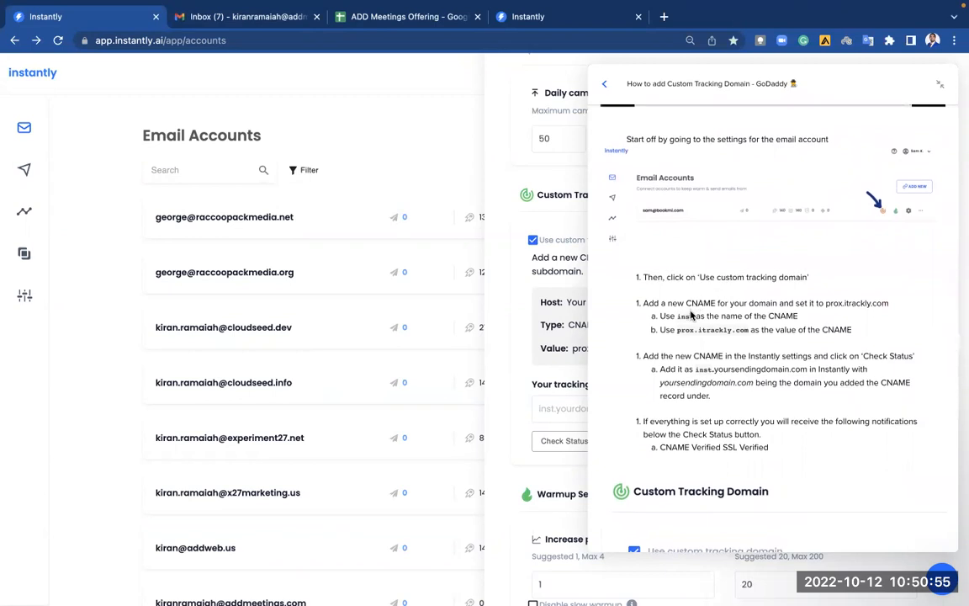
Name the CNAME record inst (inst.addmeetings.com) and save it in cPanel.
key(ctrl+Left)
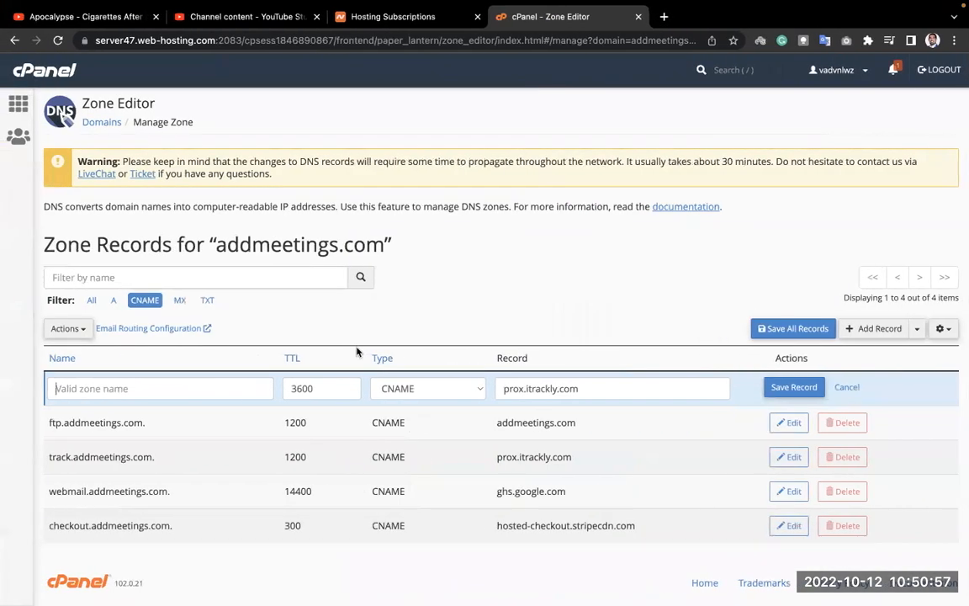
text(inst)
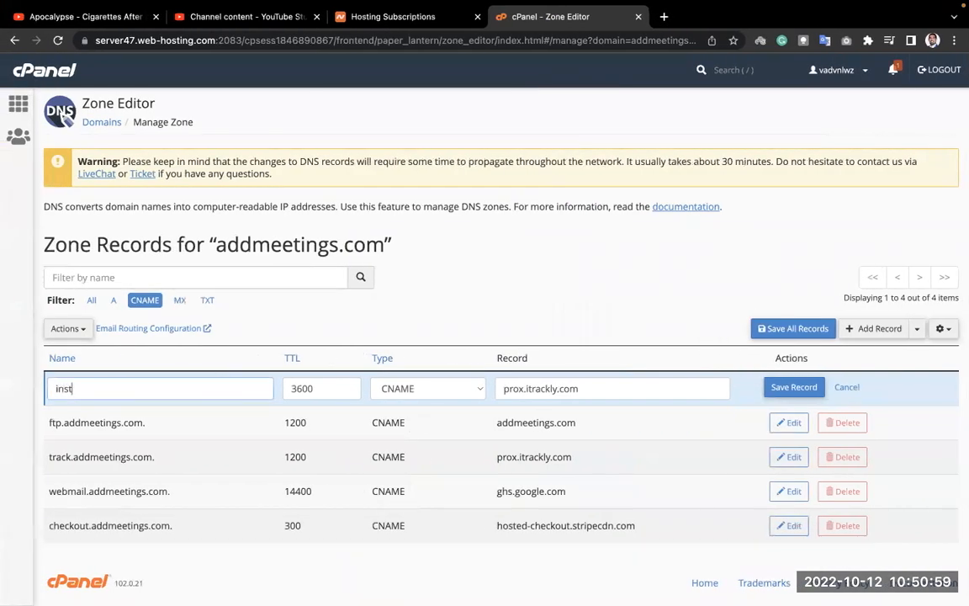
click(252, 364)
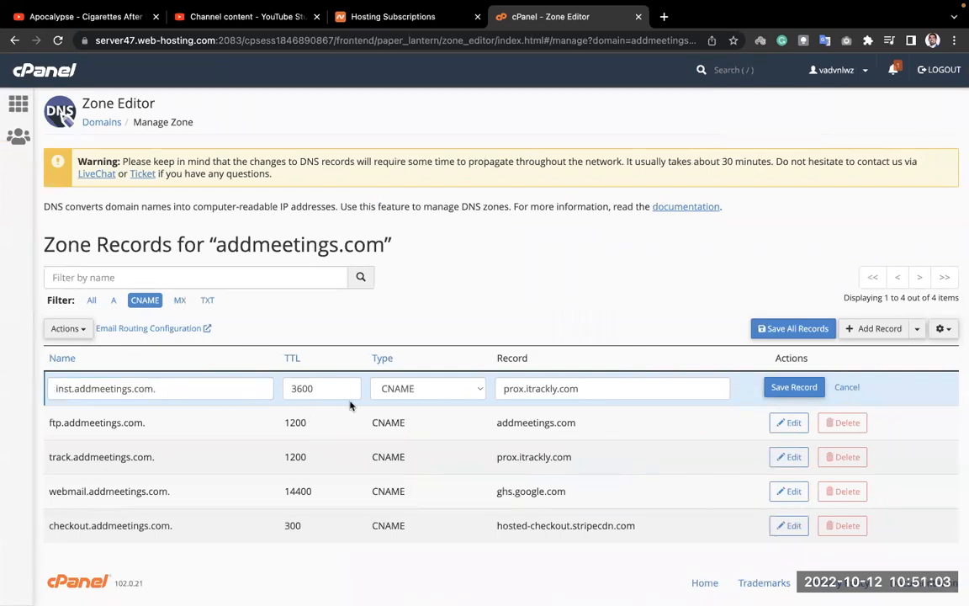
click(809, 389)
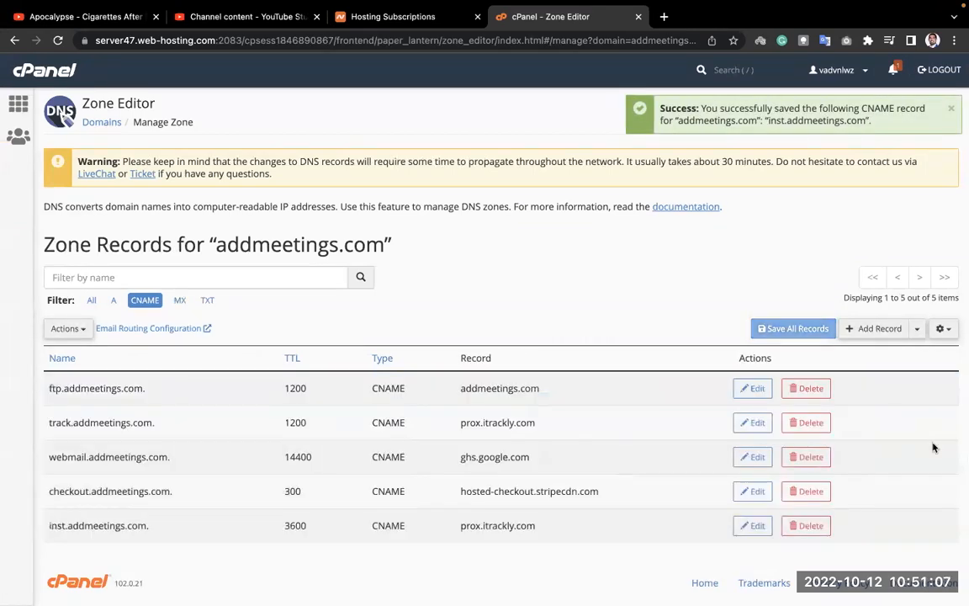
key(ctrl+Right)
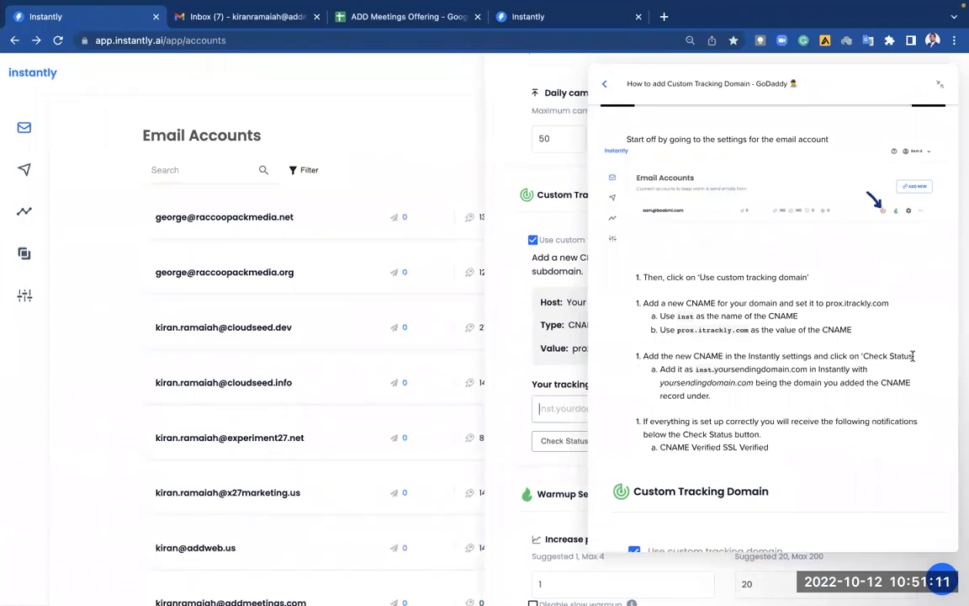
Enter inst.addmeetings.com as the tracking domain and run Check Status.
click(942, 578)
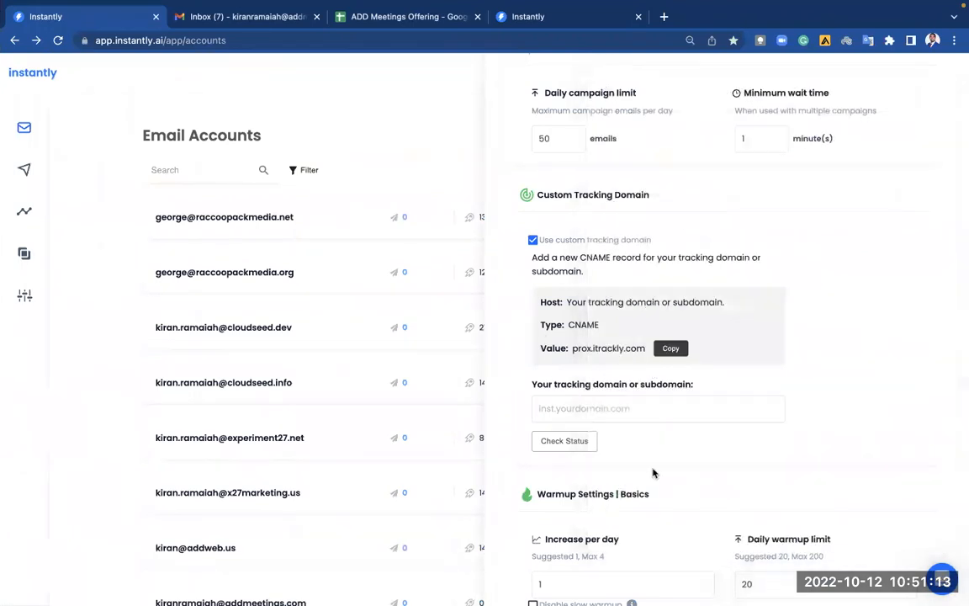
click(546, 411)
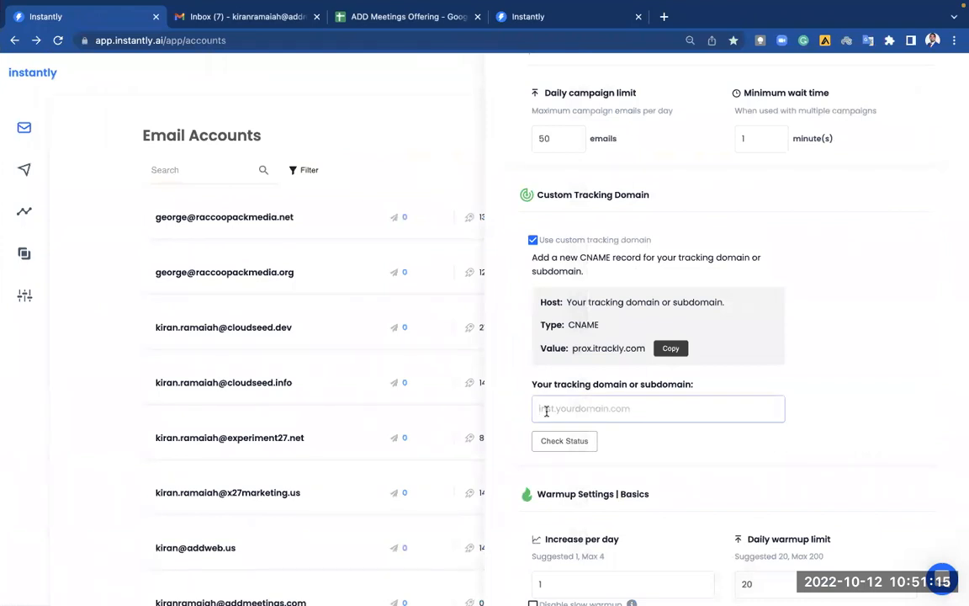
text(inst.addmeetings.com)
click(589, 452)
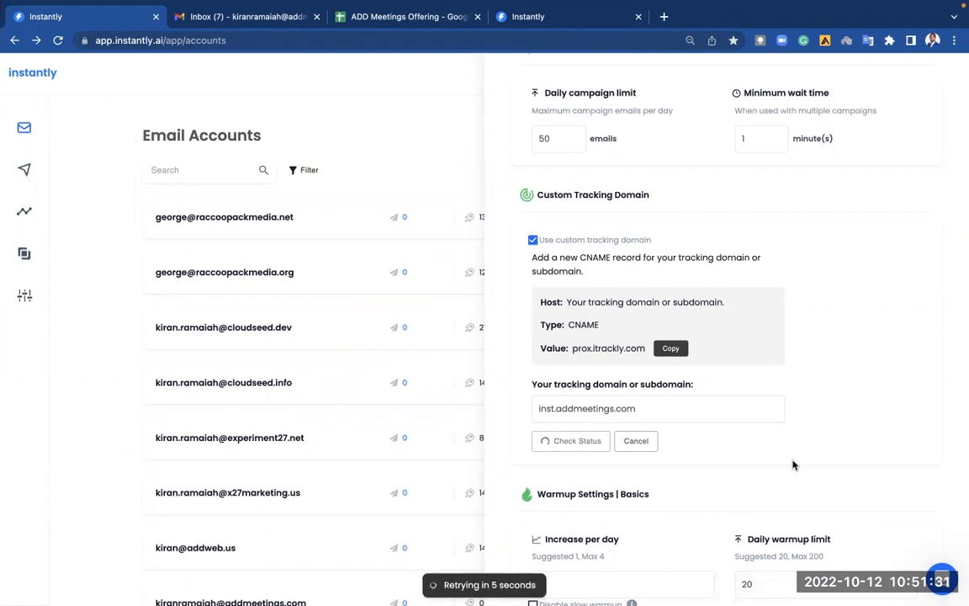
Confirm the inst.addmeetings.com record in cPanel, then review the unable-to-verify result.
key(ctrl+Left)
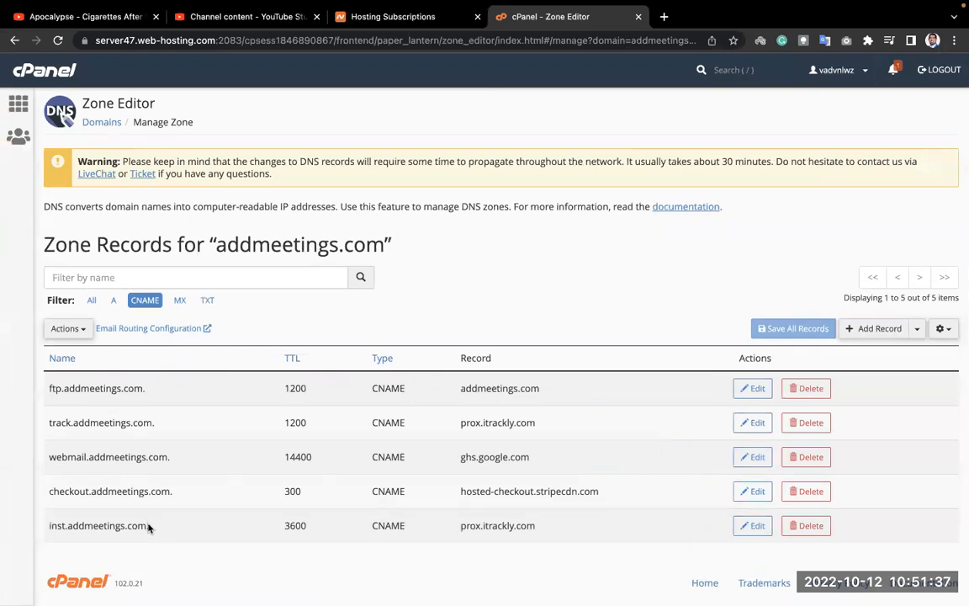
drag(149, 525, 47, 532)
click(169, 536)
key(ctrl+Right)
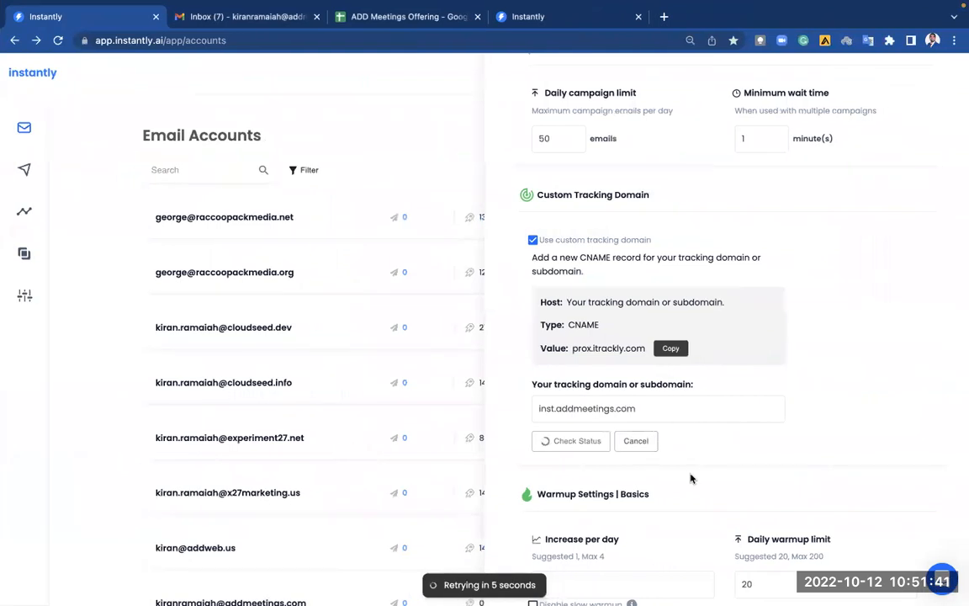
scroll(690, 479, down, 1)
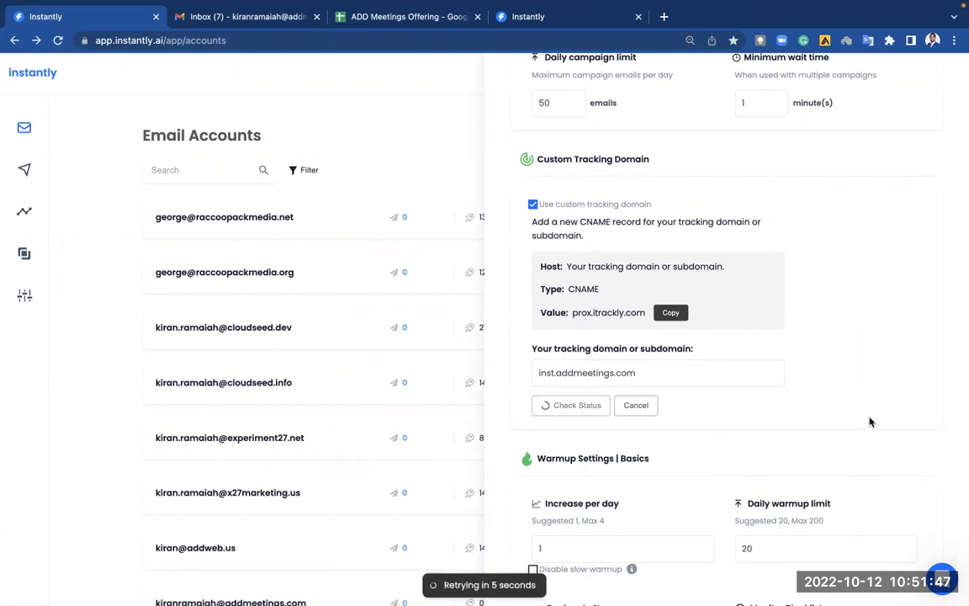
scroll(869, 421, up, 1)
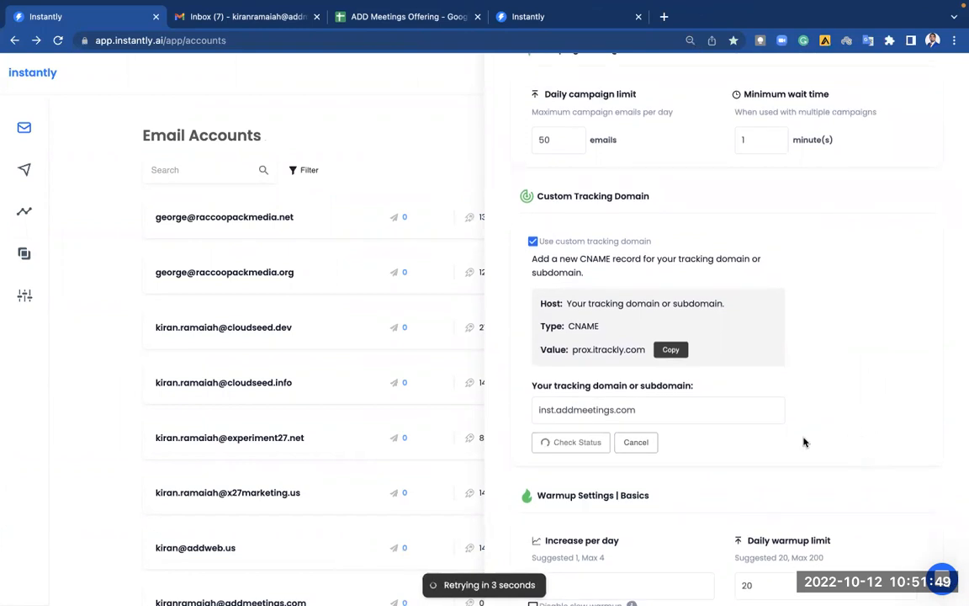
click(554, 412)
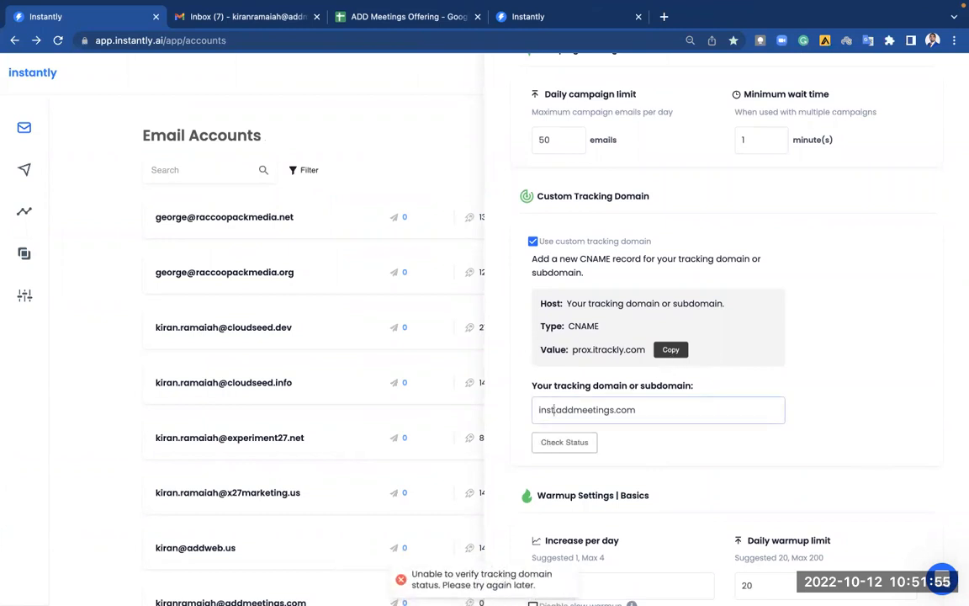
Change the tracking domain to track.addmeetings.com and check status, confirming CNAME Verified.
key(BackSpace)
key(BackSpace)
key(BackSpace)
key(BackSpace)
text(track)
click(590, 428)
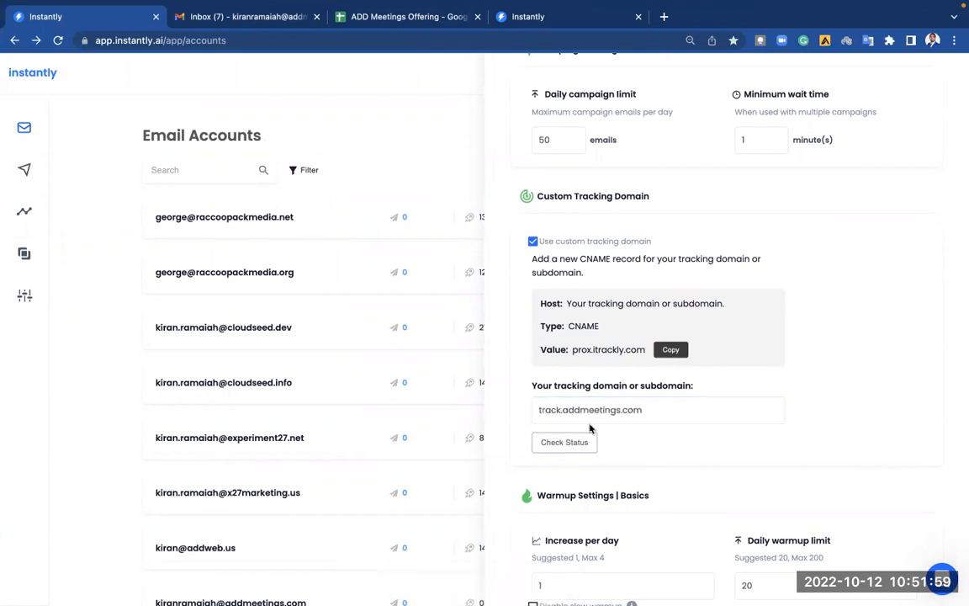
click(572, 444)
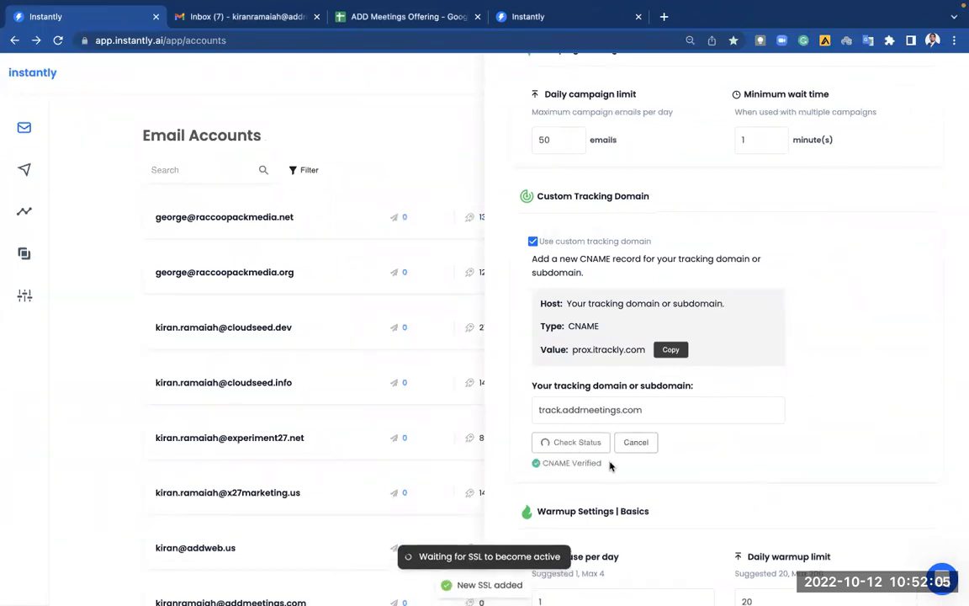
drag(602, 468, 527, 468)
click(640, 456)
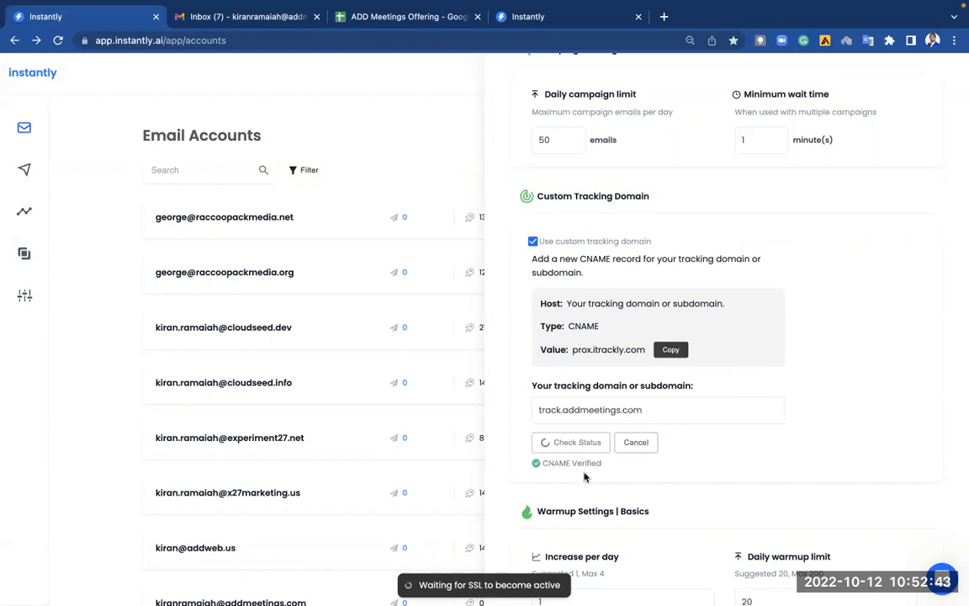
key(ctrl+Left)
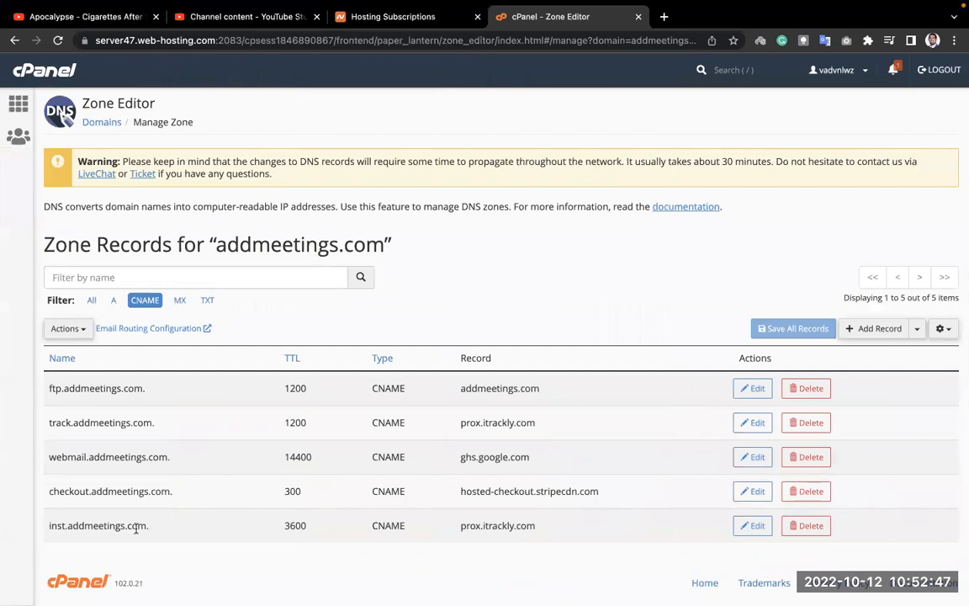
drag(155, 527, 40, 528)
click(173, 537)
drag(462, 526, 526, 526)
click(612, 532)
key(ctrl+Right)
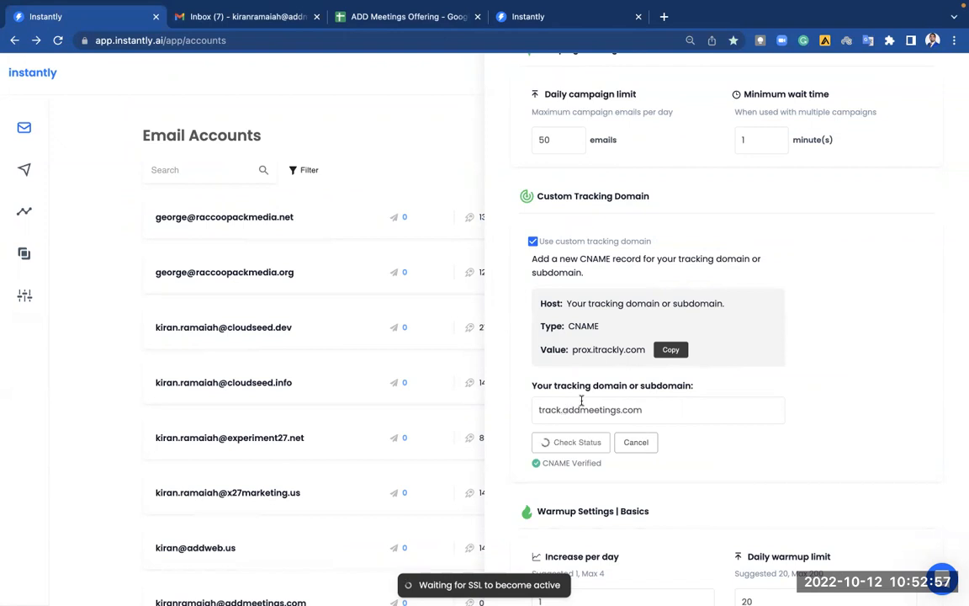
click(942, 579)
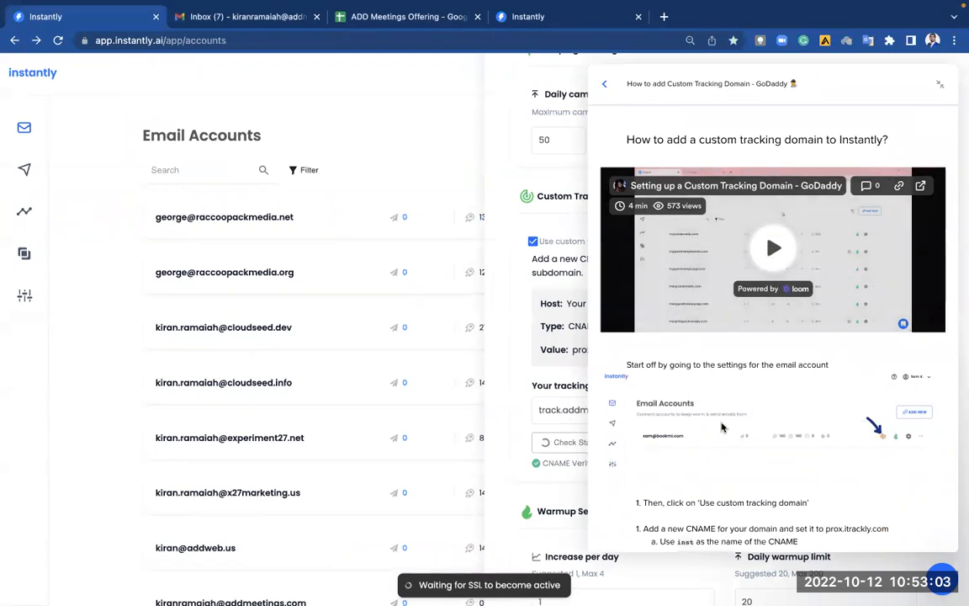
scroll(721, 428, down, 2)
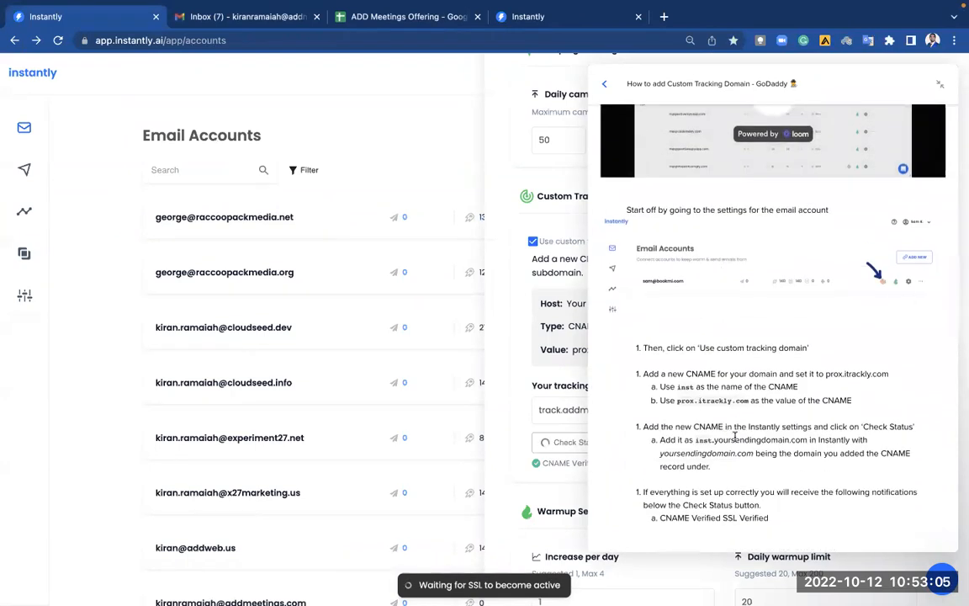
scroll(735, 437, down, 1)
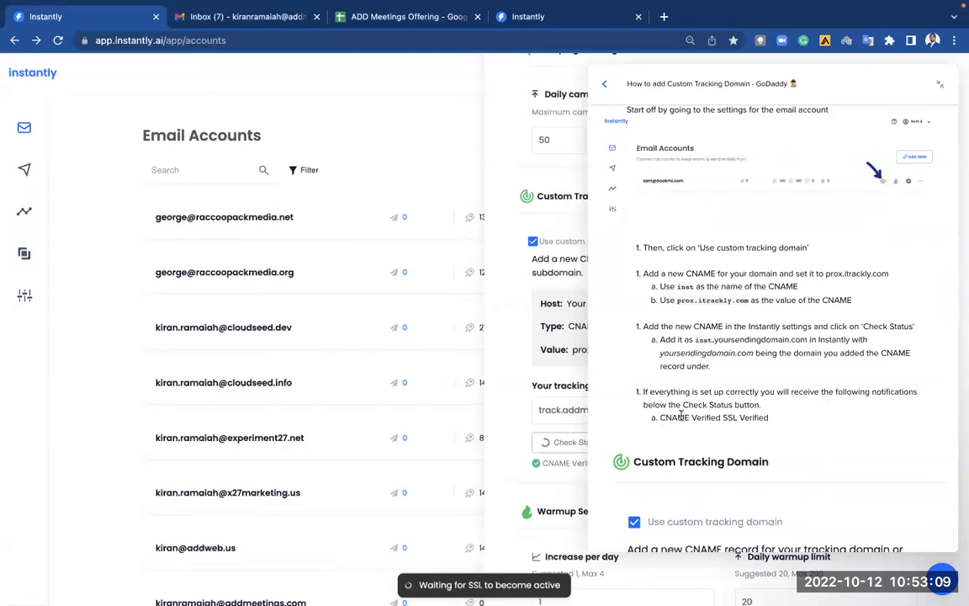
scroll(740, 409, down, 1)
scroll(740, 409, down, 2)
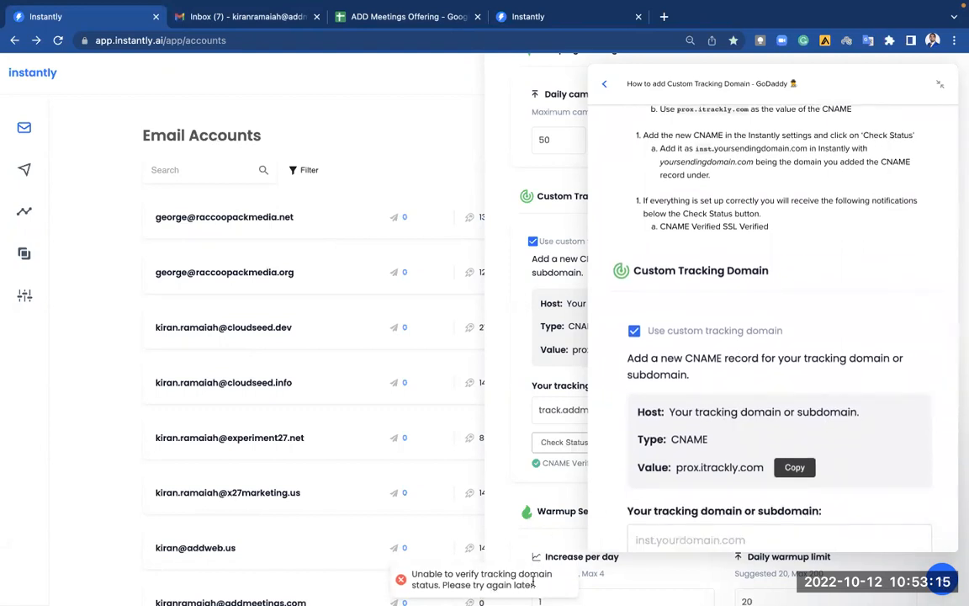
scroll(701, 397, down, 2)
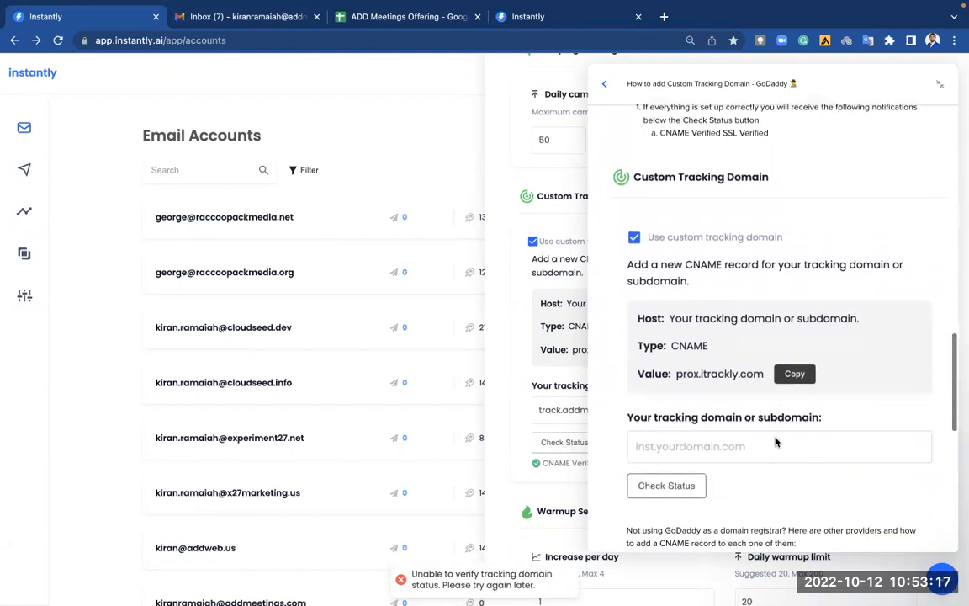
scroll(711, 390, down, 3)
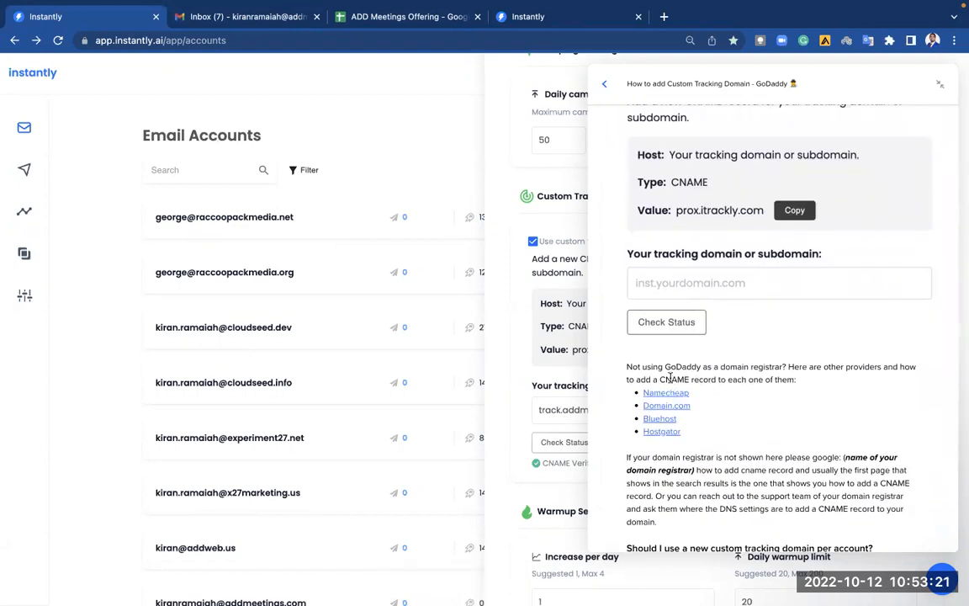
click(671, 396)
scroll(757, 340, down, 4)
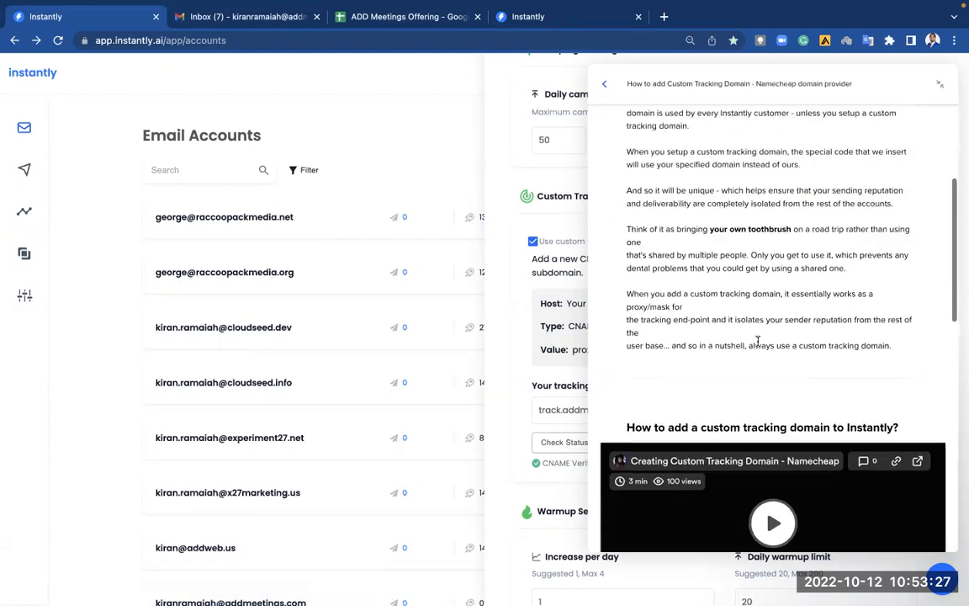
scroll(757, 341, down, 10)
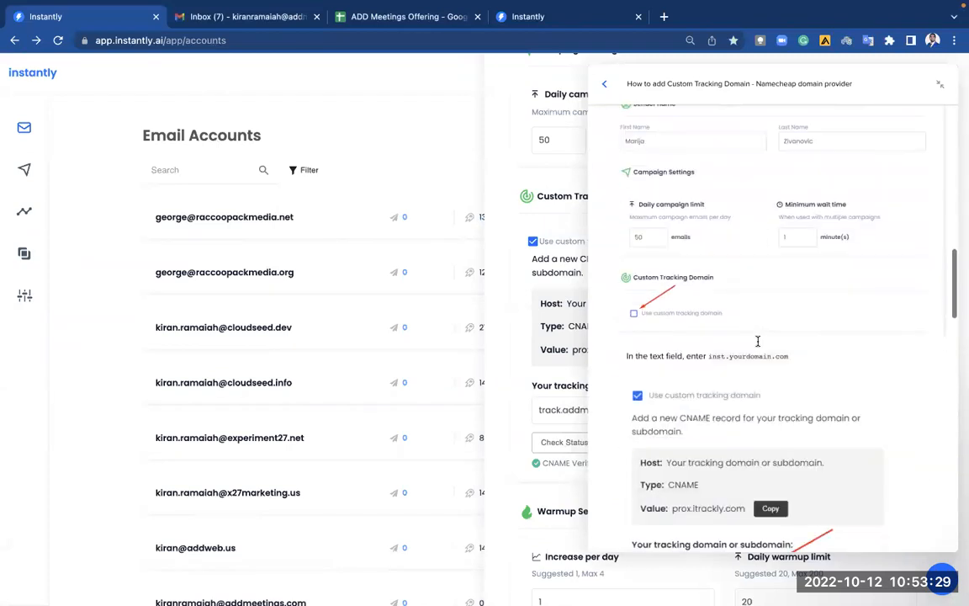
scroll(757, 341, down, 3)
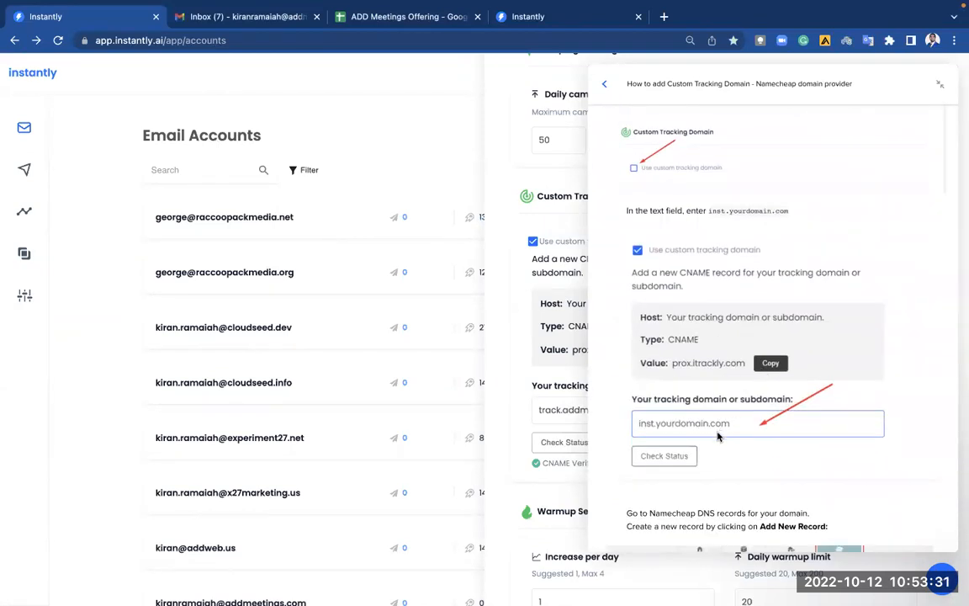
scroll(718, 436, down, 5)
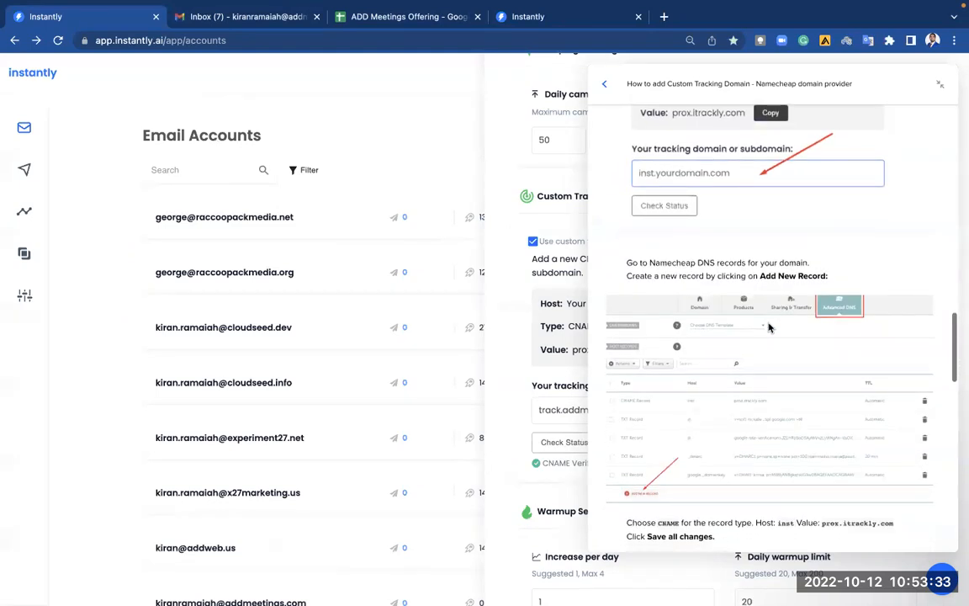
scroll(746, 479, down, 8)
scroll(746, 479, down, 7)
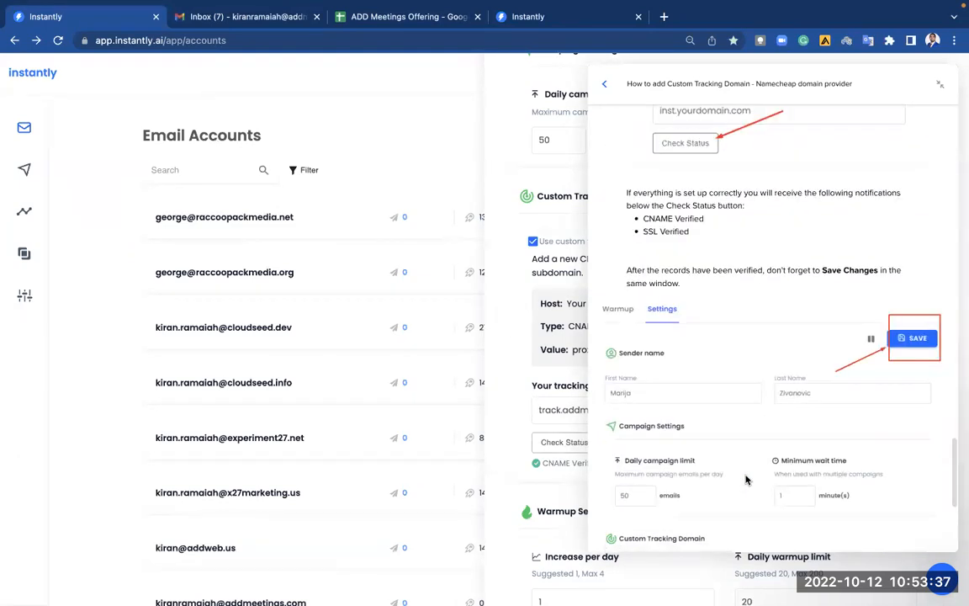
scroll(746, 479, up, 4)
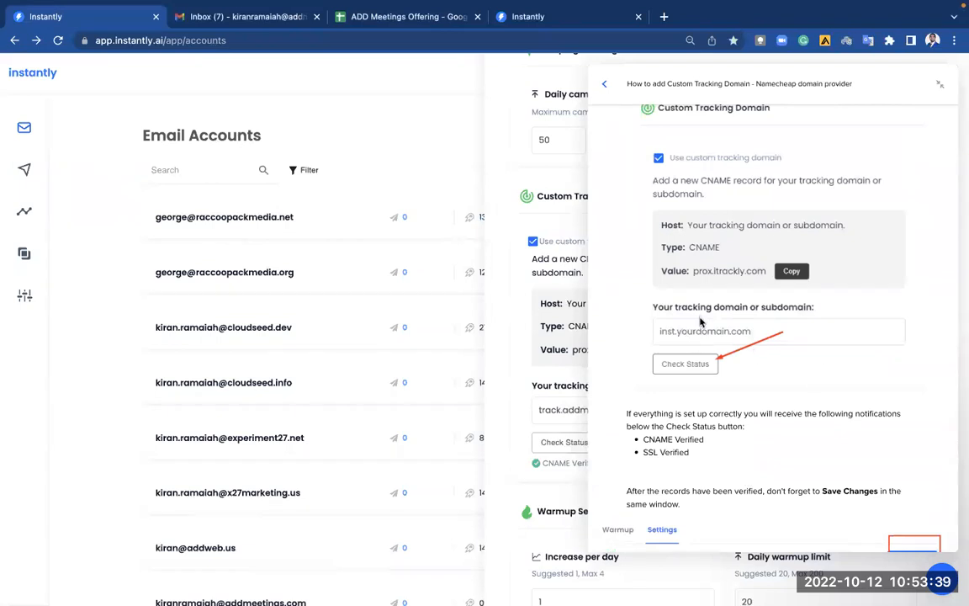
scroll(701, 322, up, 1)
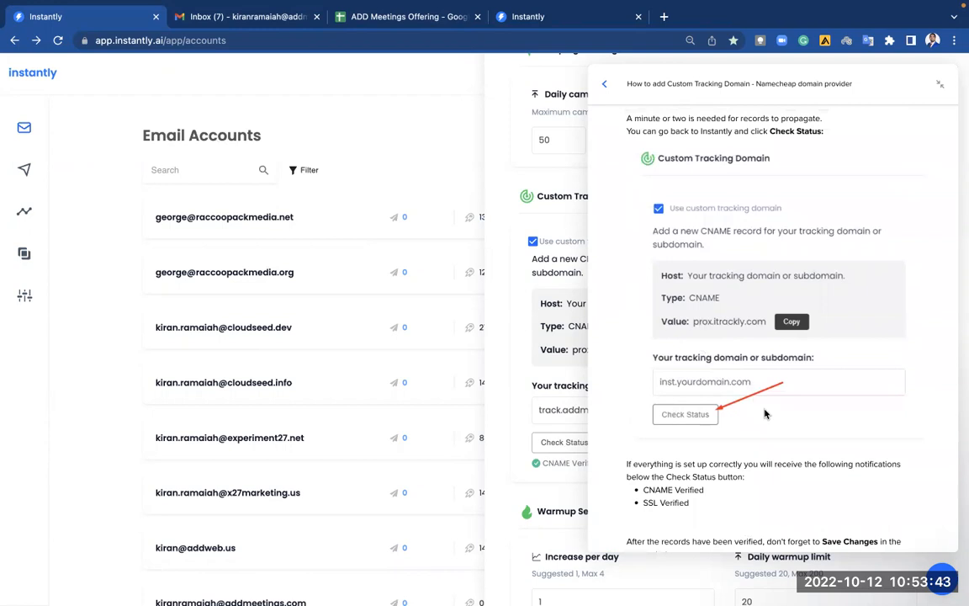
scroll(764, 413, down, 5)
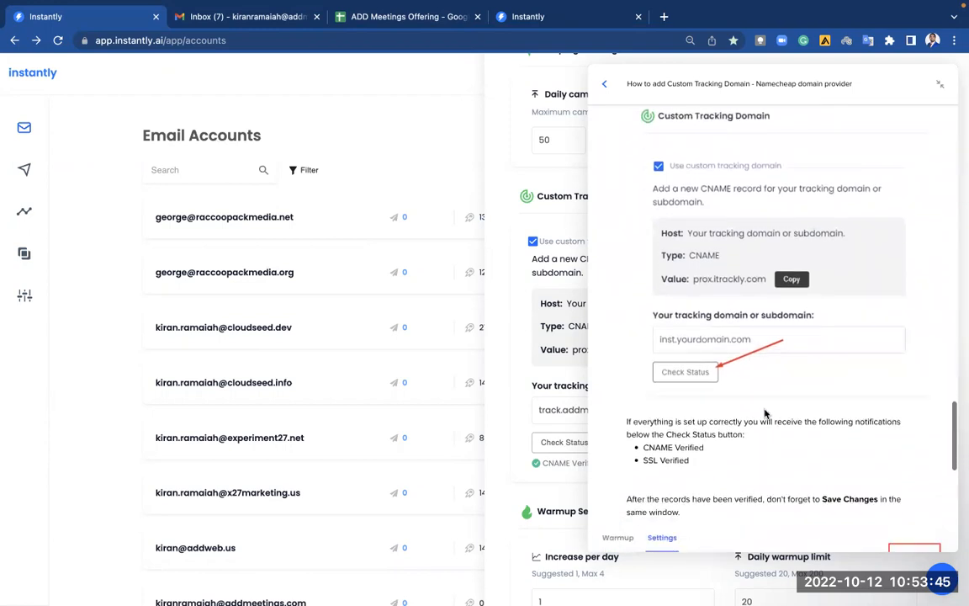
scroll(764, 413, down, 8)
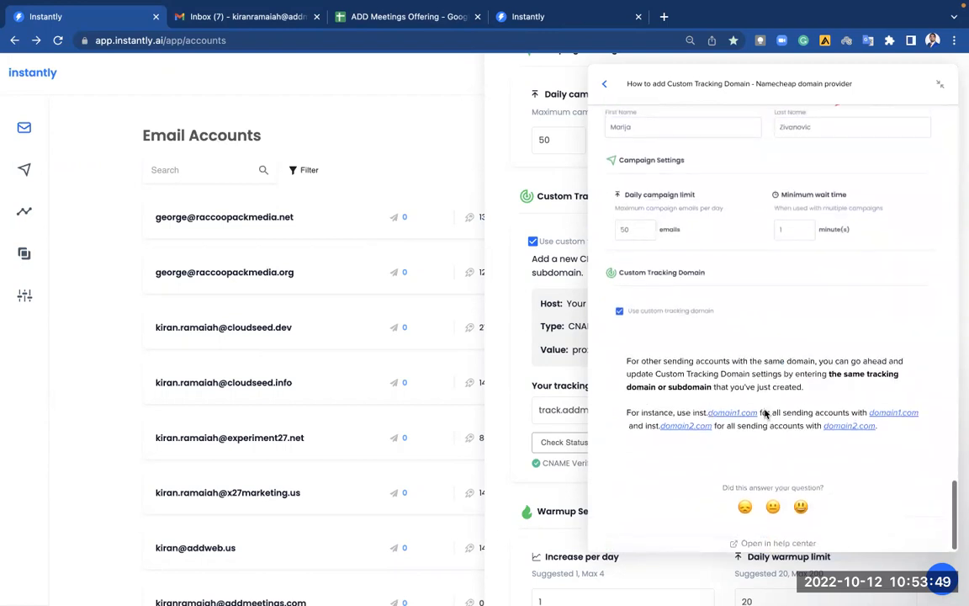
scroll(774, 396, up, 15)
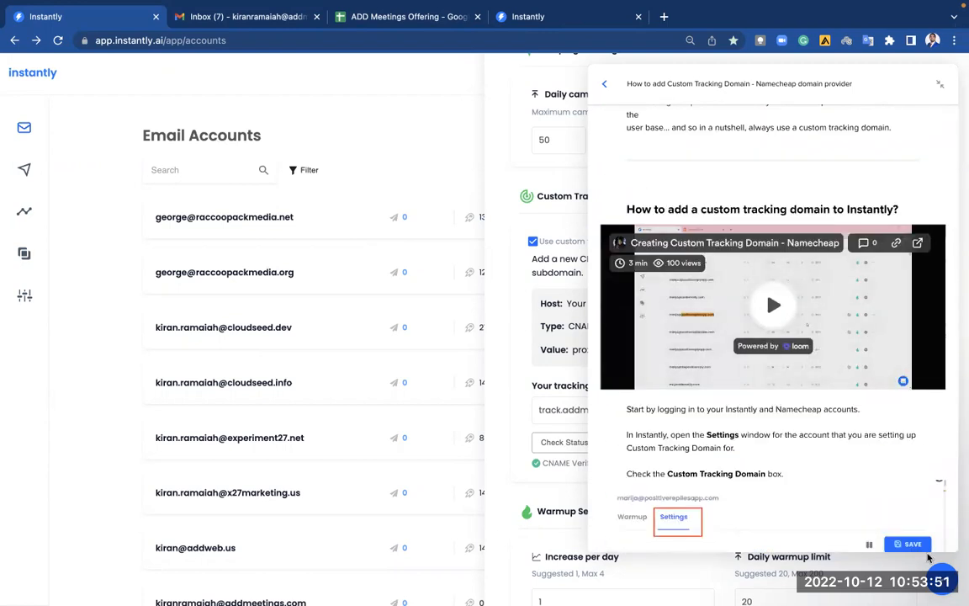
click(939, 83)
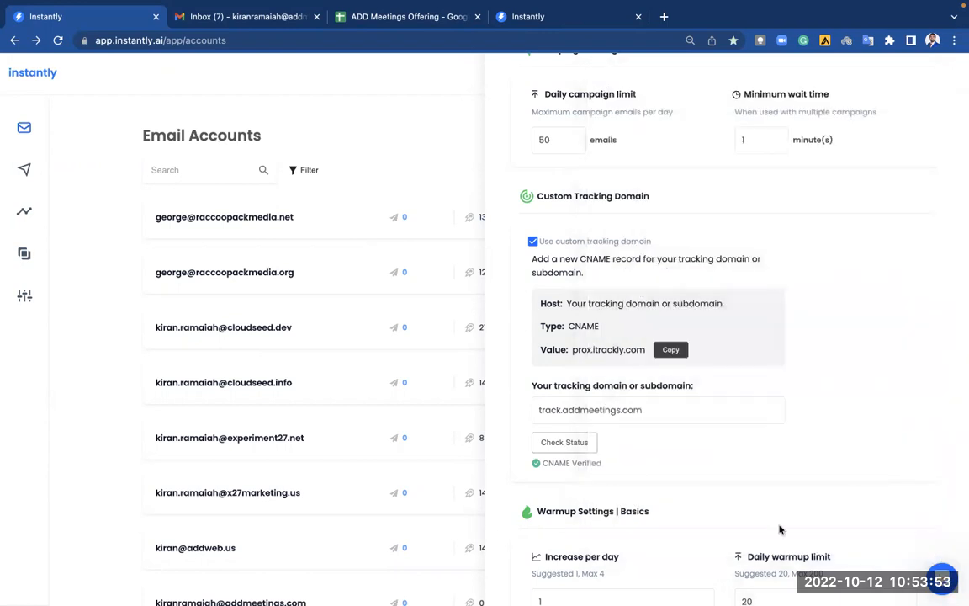
Re-check track.addmeetings.com until both CNAME and SSL show Verified.
scroll(715, 462, down, 2)
scroll(680, 341, up, 2)
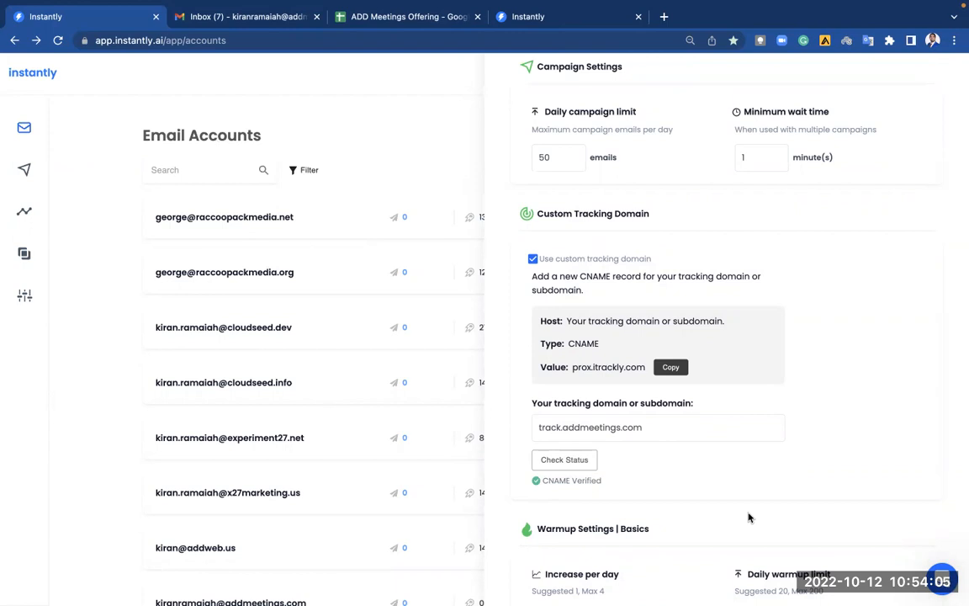
click(558, 461)
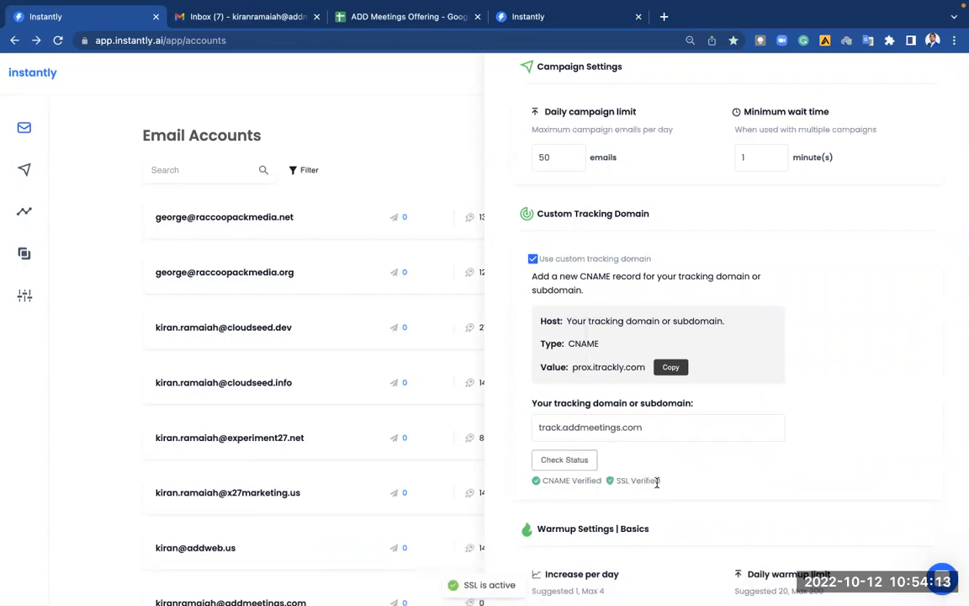
drag(666, 480, 541, 485)
click(739, 472)
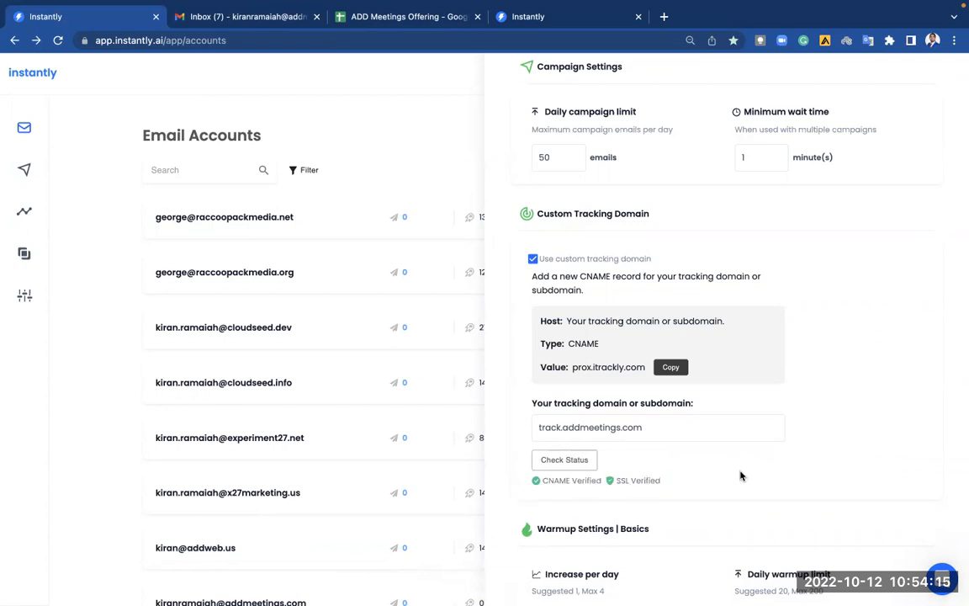
drag(531, 482, 657, 478)
click(690, 480)
Save the sender account settings and close the settings panel.
scroll(690, 480, up, 5)
click(922, 169)
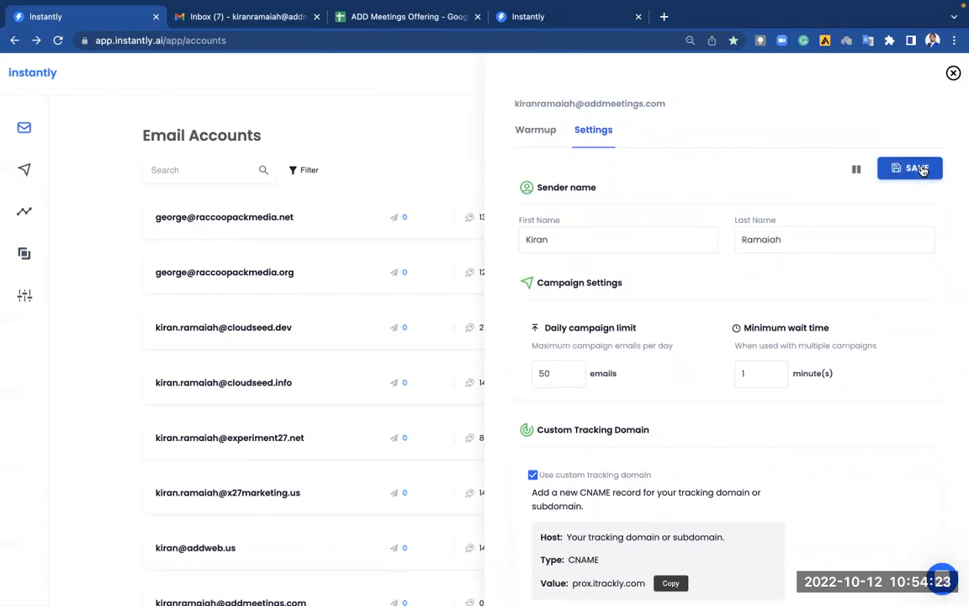
click(953, 73)
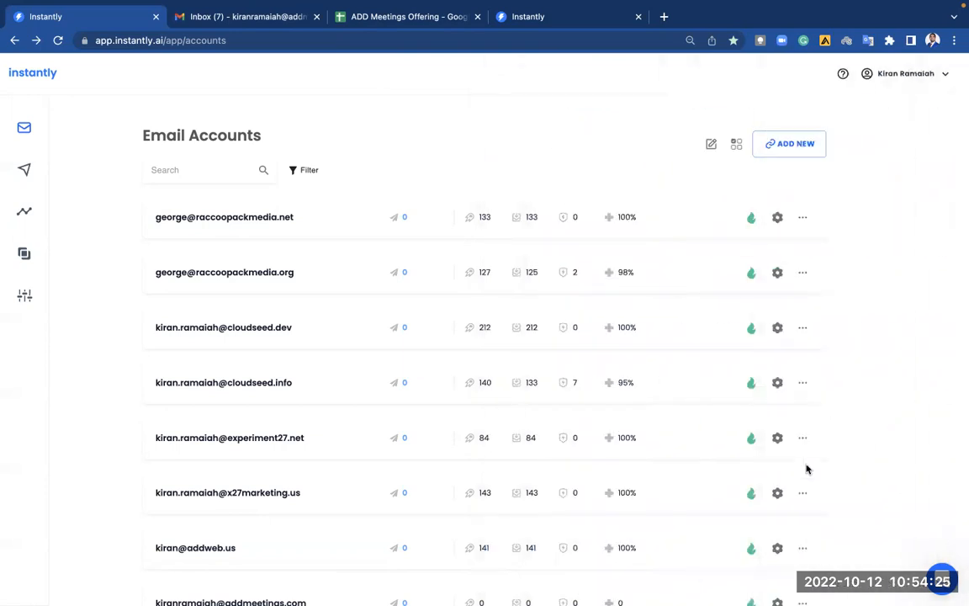
Go to Campaigns and filter the list to Draft campaigns.
scroll(595, 474, down, 5)
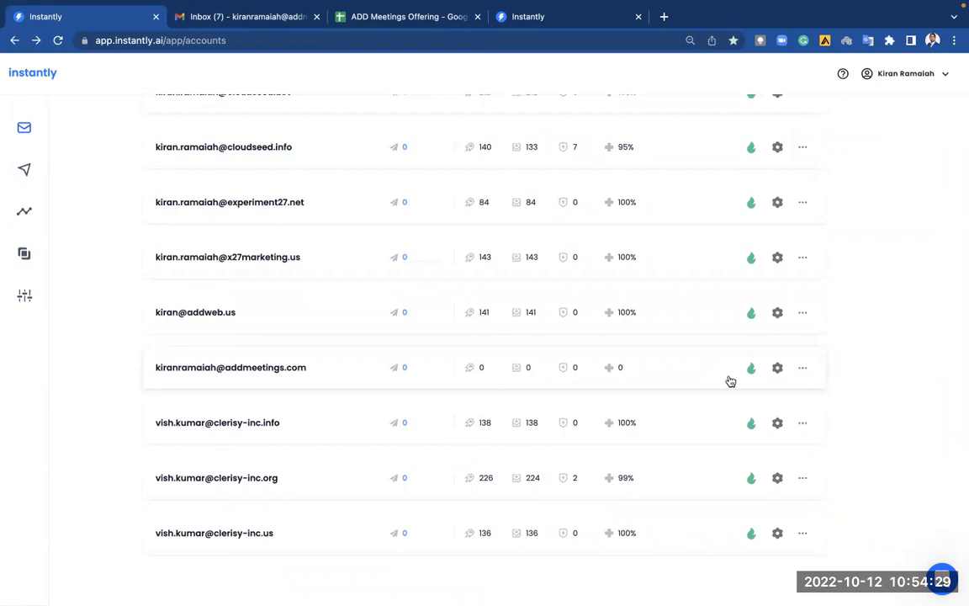
scroll(731, 382, up, 5)
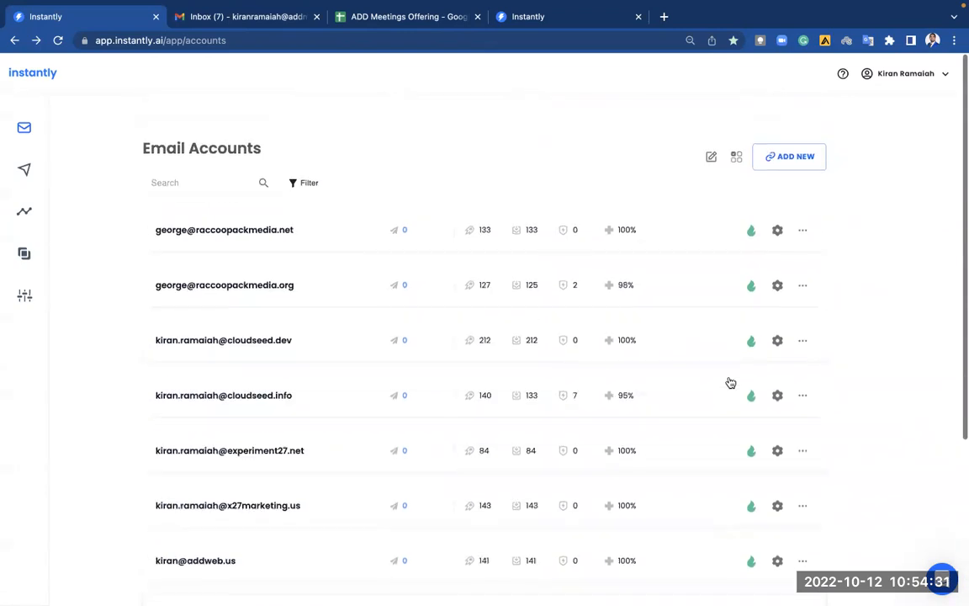
click(26, 173)
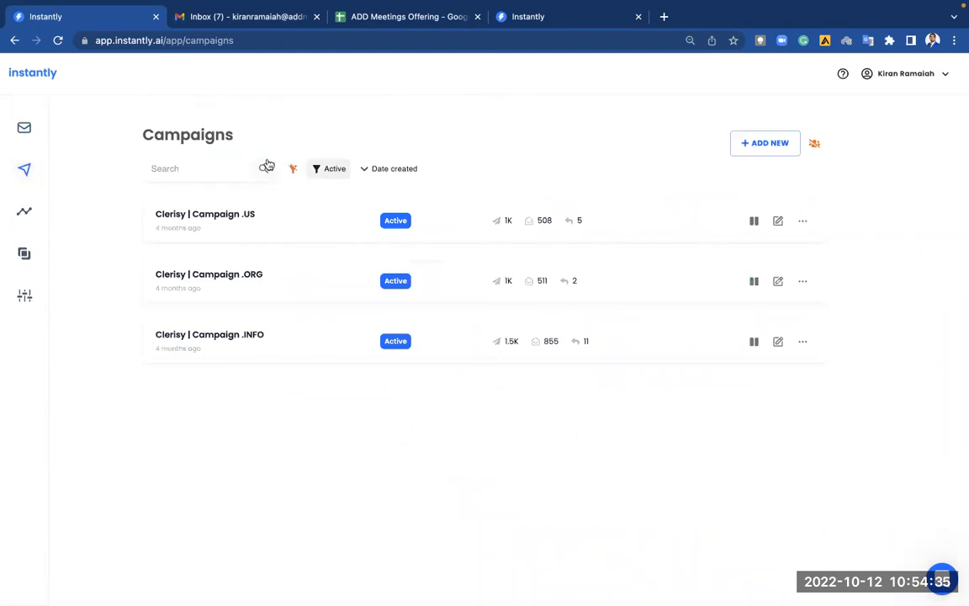
click(340, 169)
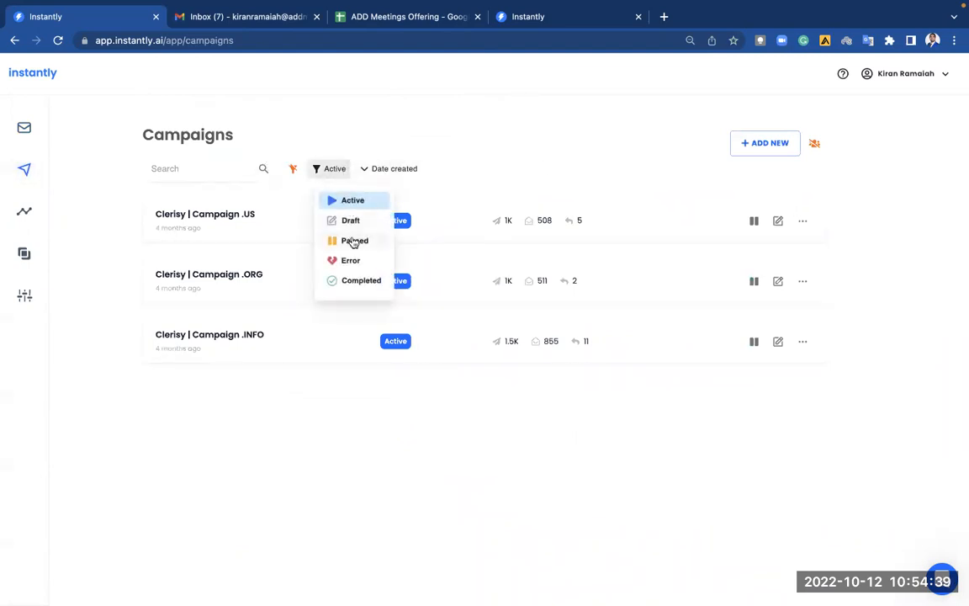
click(354, 242)
click(340, 169)
click(351, 220)
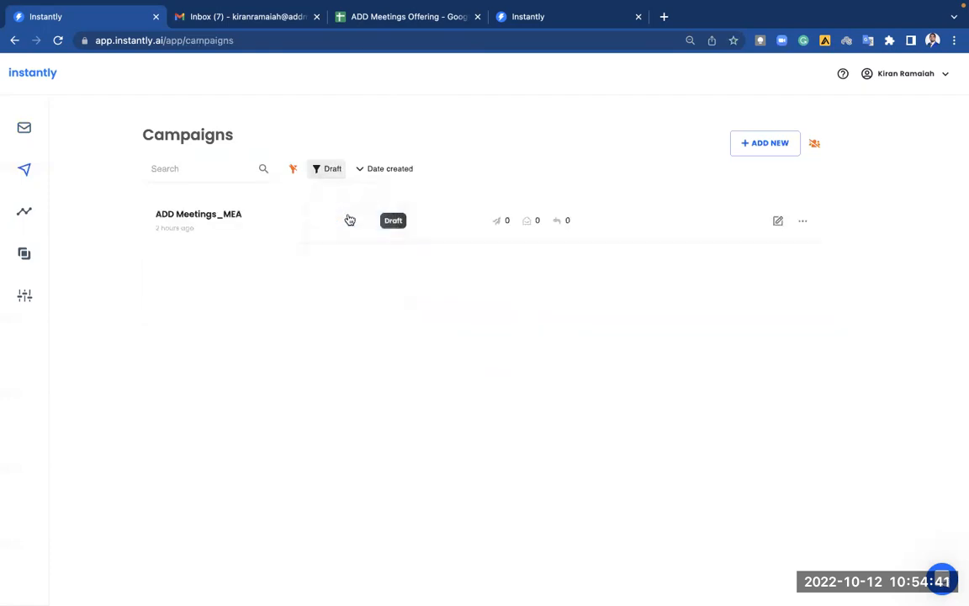
Open the ADD Meetings_MEA campaign and view its email sequence.
click(264, 224)
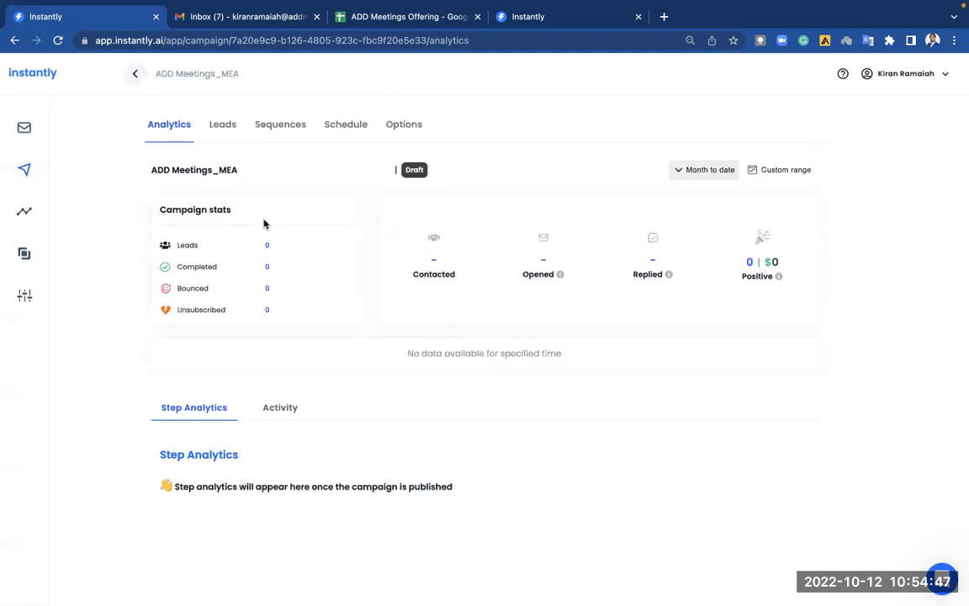
click(229, 125)
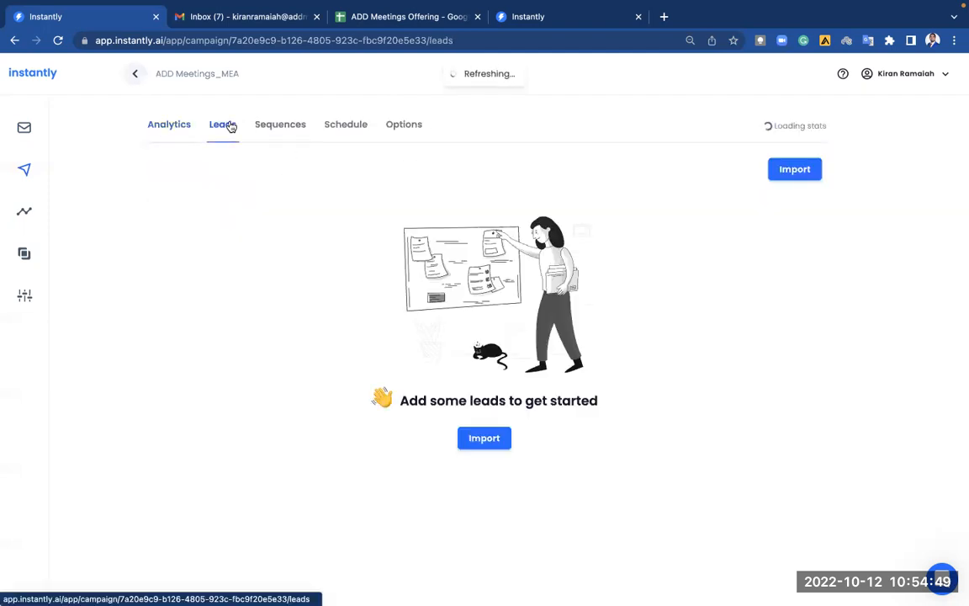
click(277, 125)
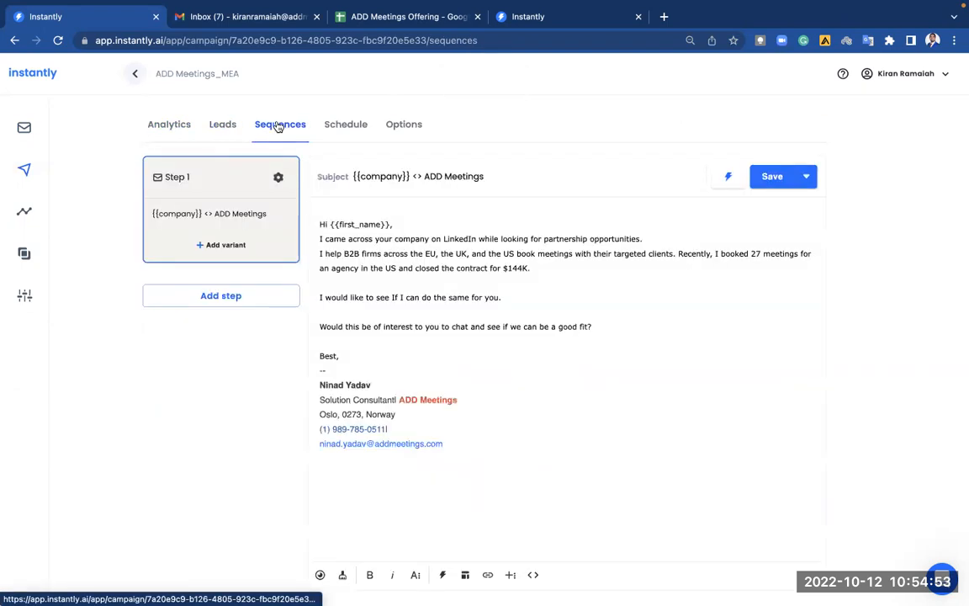
Delete the '--' line above the signature and add blank lines after 'Best,' and the address.
click(346, 370)
key(BackSpace)
key(BackSpace)
key(BackSpace)
key(Return)
click(593, 437)
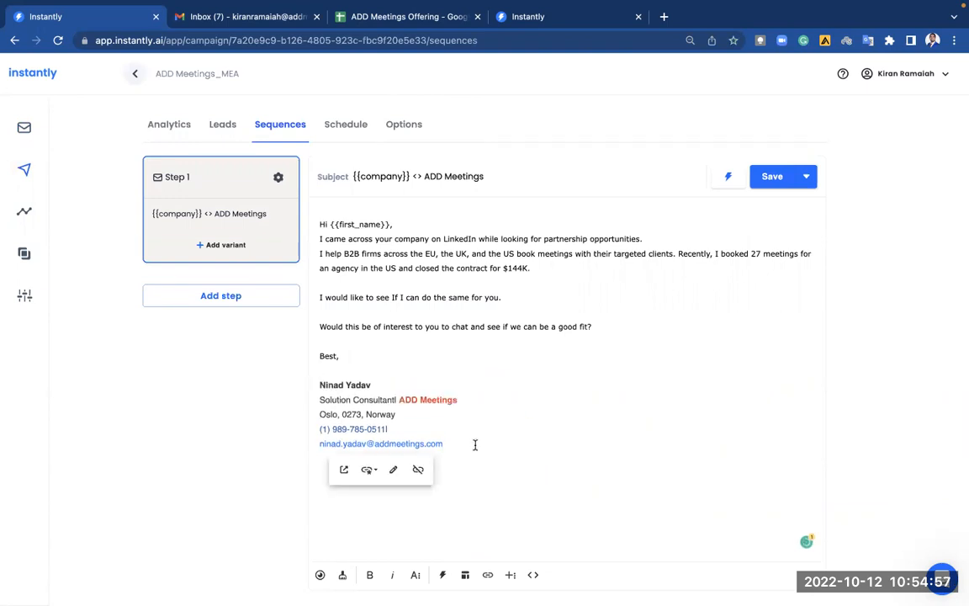
click(414, 413)
key(Return)
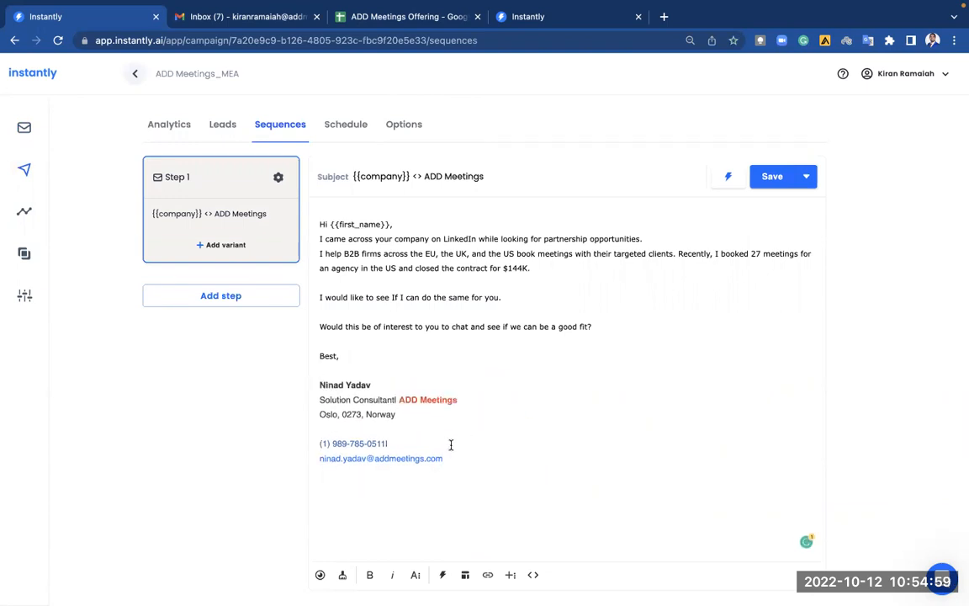
Set the signature block's font family to Tahoma.
drag(447, 458, 284, 346)
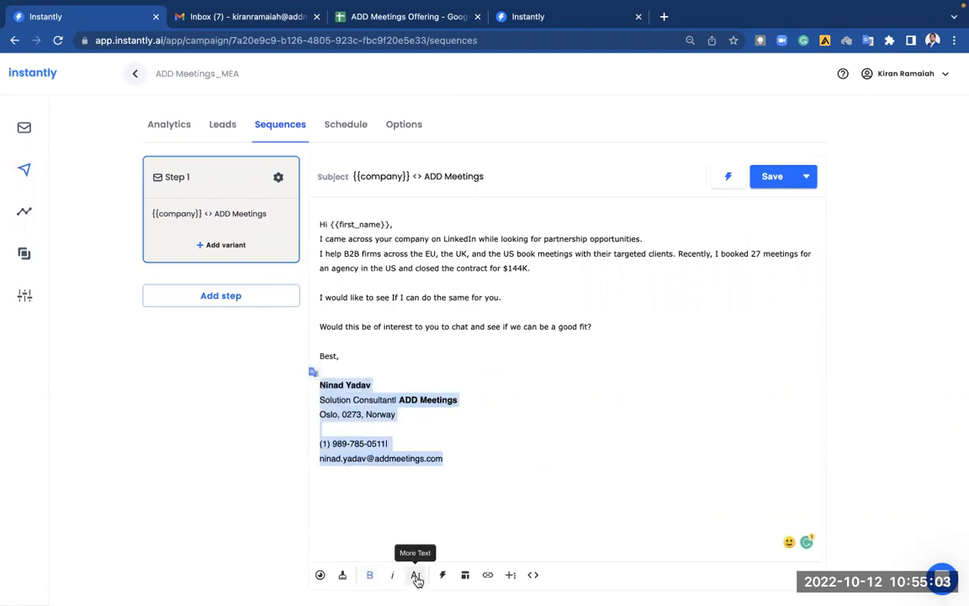
click(416, 574)
click(372, 549)
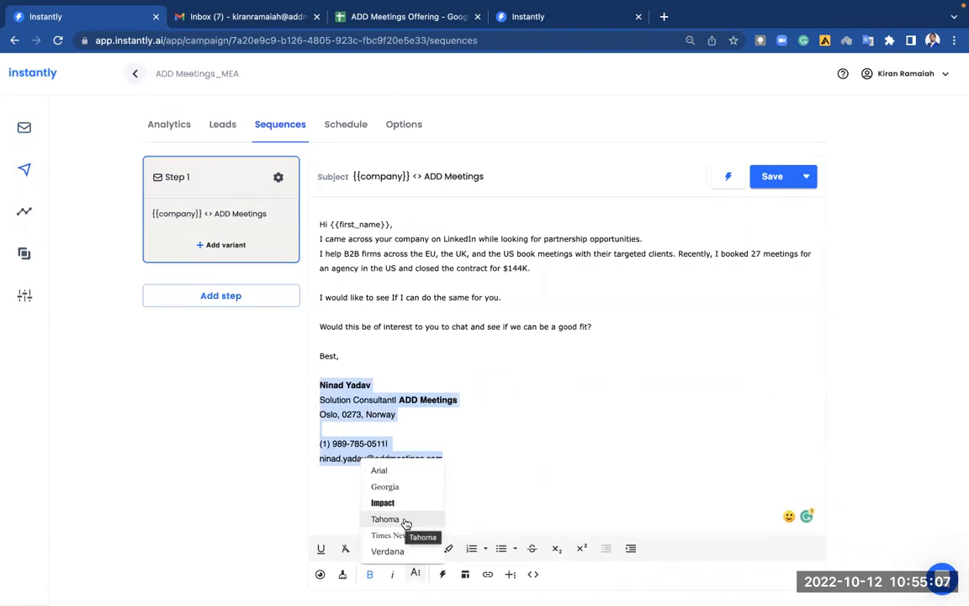
click(388, 552)
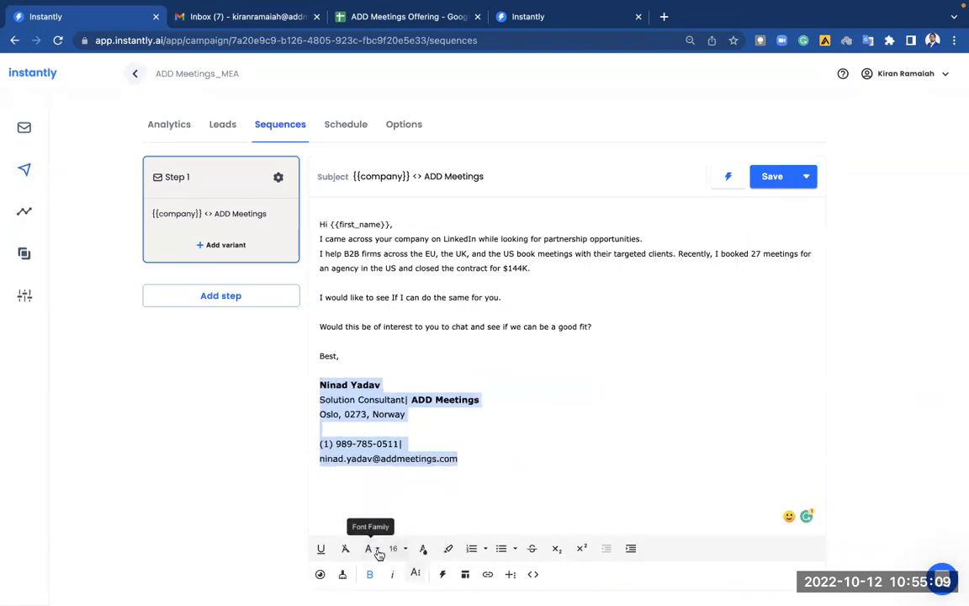
click(379, 552)
click(396, 521)
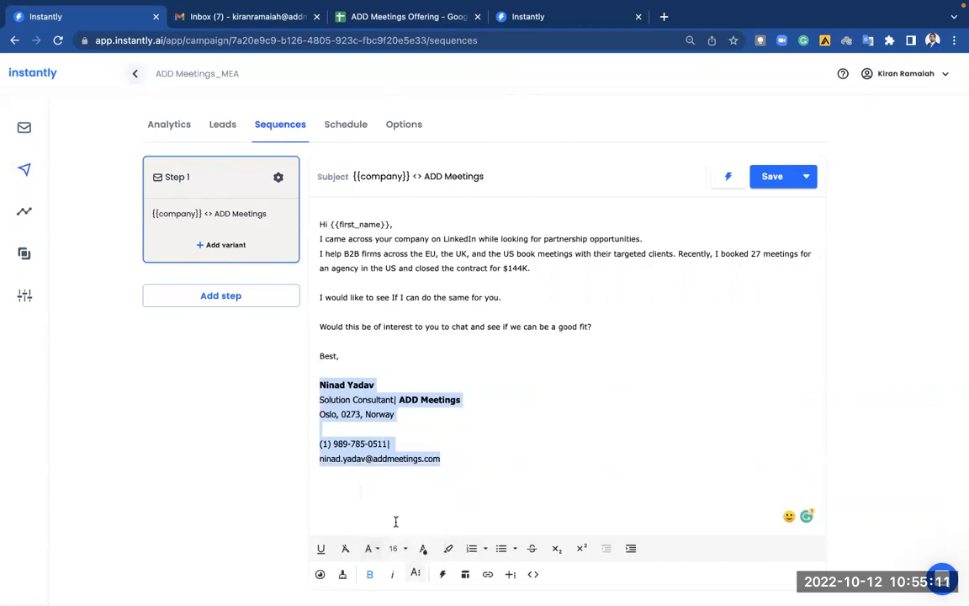
click(458, 482)
click(542, 387)
Select the entire email body and set its font size to 14.
click(355, 353)
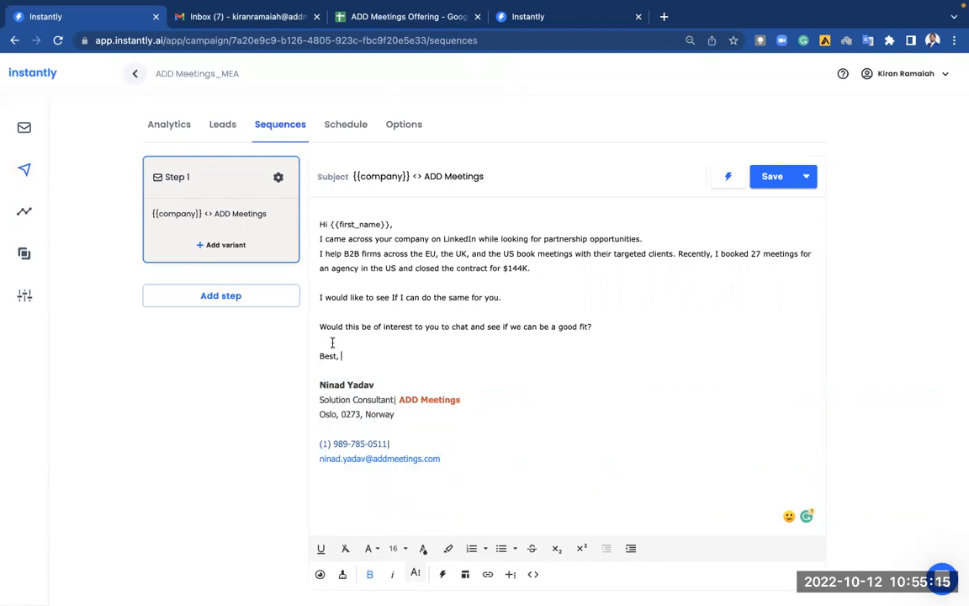
key(ctrl+a)
click(496, 417)
key(ctrl+a)
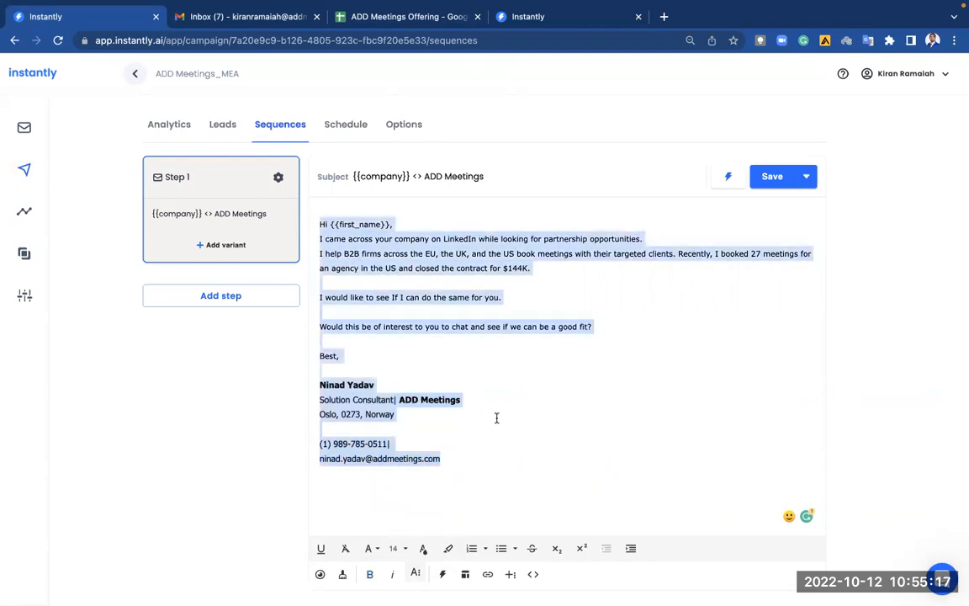
click(400, 555)
scroll(401, 458, up, 2)
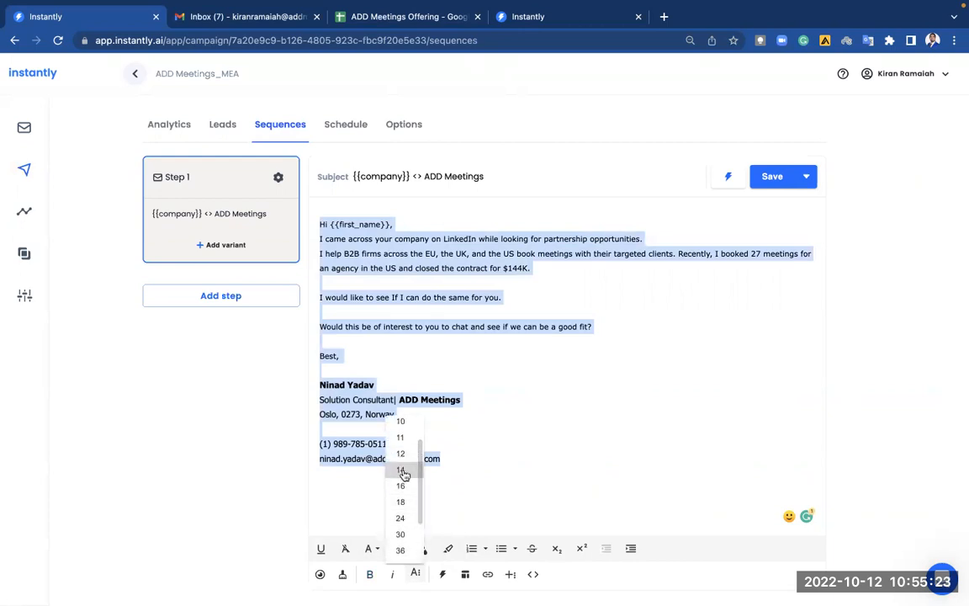
click(402, 470)
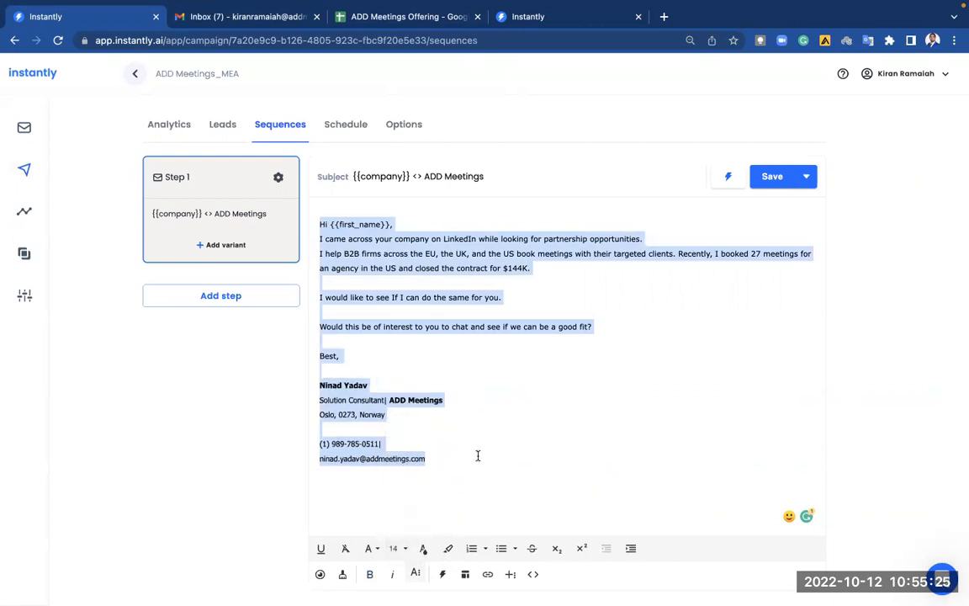
click(395, 548)
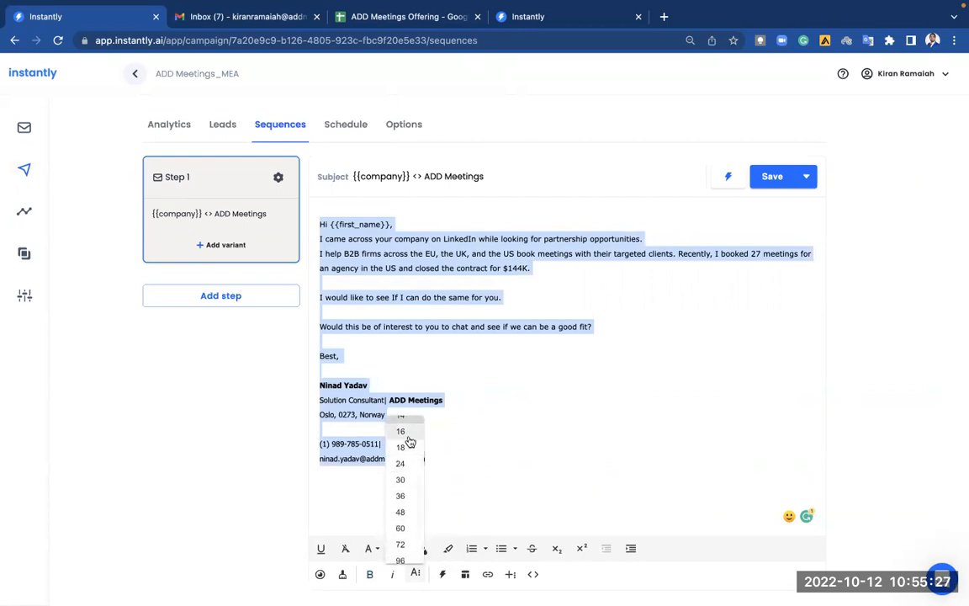
scroll(409, 442, up, 1)
click(408, 439)
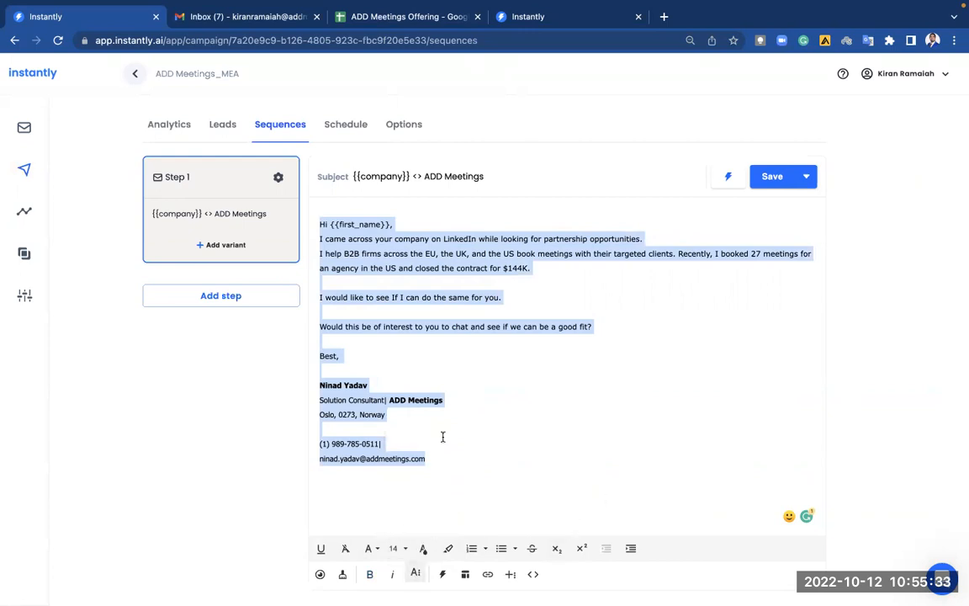
click(393, 548)
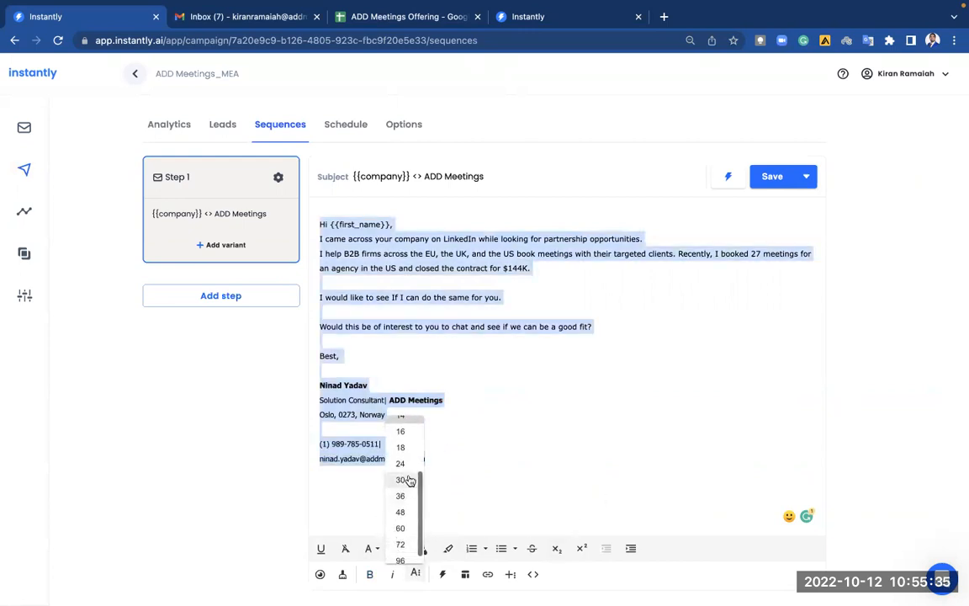
click(406, 432)
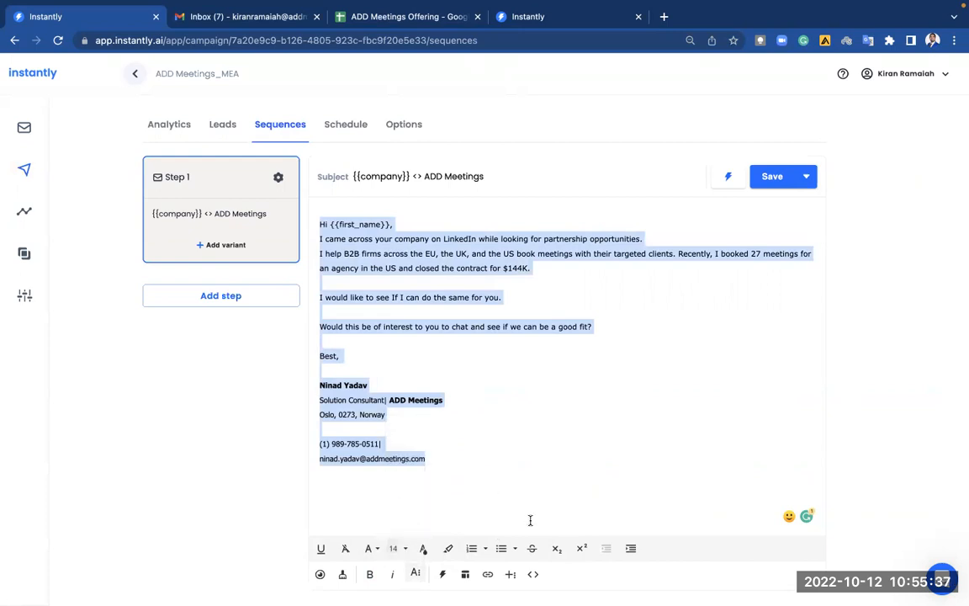
In Code View, change the first three font-size 14px values to 13px.
click(534, 576)
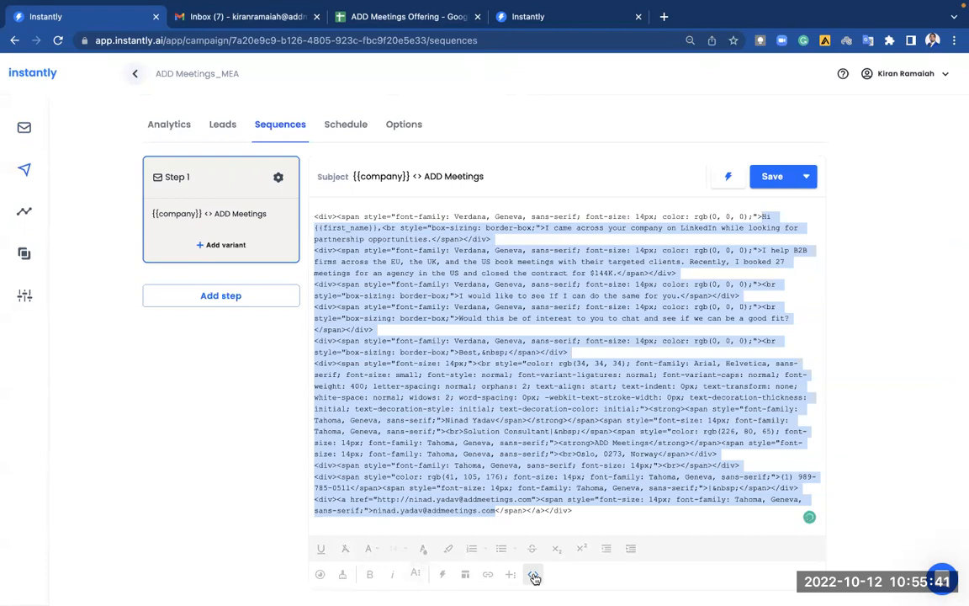
key(ctrl+f)
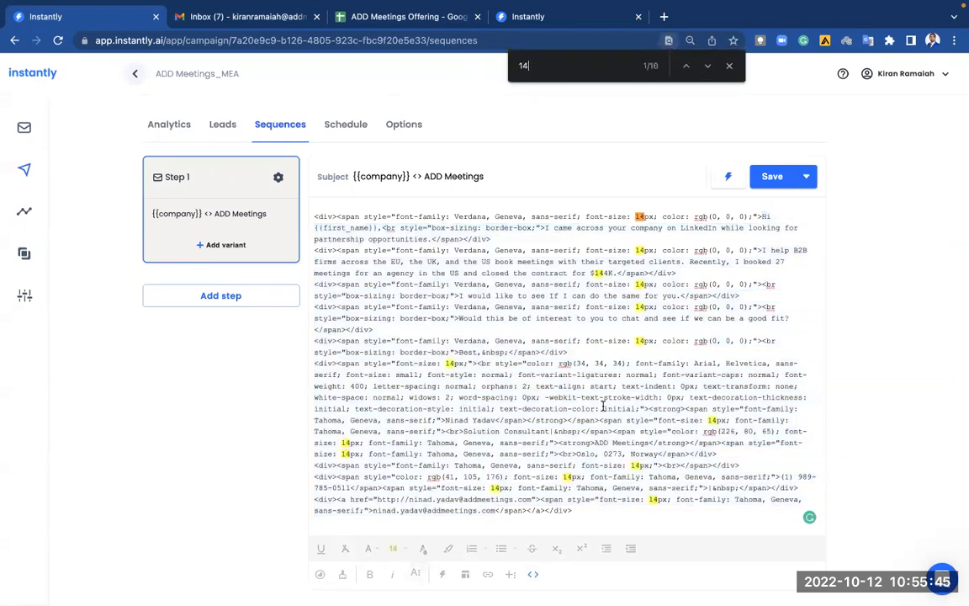
click(642, 217)
key(BackSpace)
text(3)
click(643, 284)
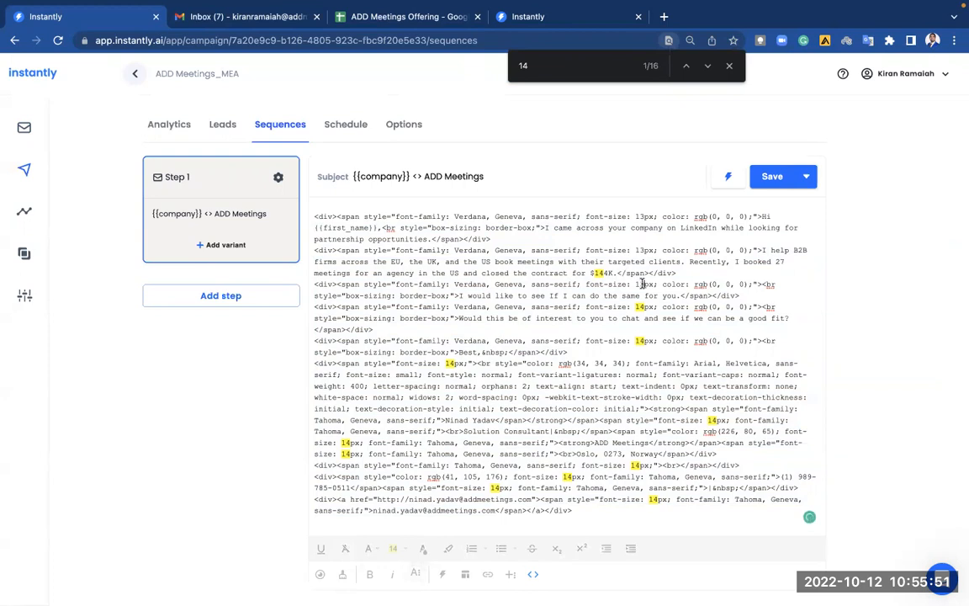
key(BackSpace)
text(3)
click(645, 340)
key(BackSpace)
text(3)
Change the remaining font-size 14px values in the HTML to 13px.
click(454, 363)
key(BackSpace)
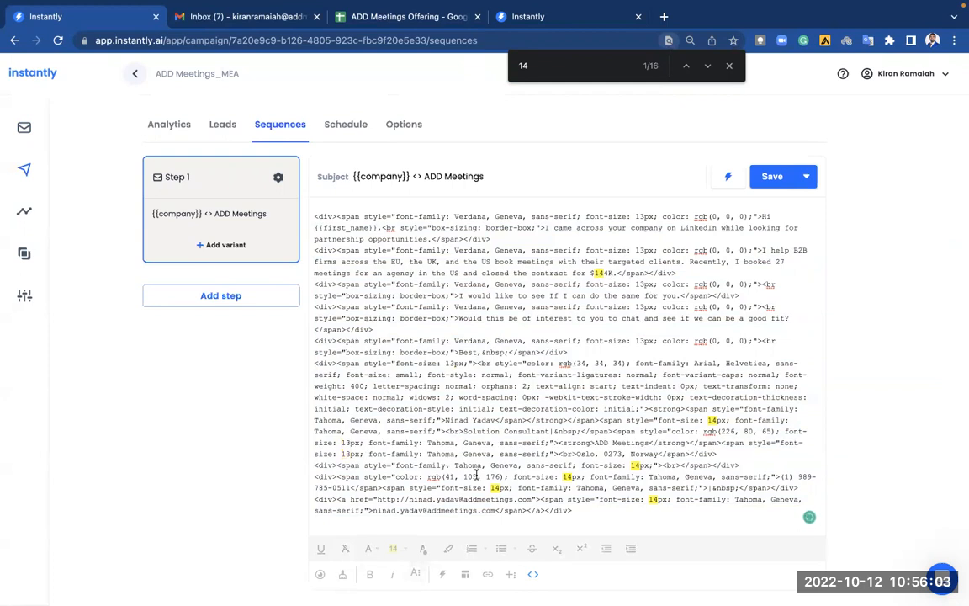
click(498, 488)
key(BackSpace)
text(3)
click(572, 476)
key(BackSpace)
text(3)
click(641, 464)
key(BackSpace)
text(3)
click(716, 419)
key(BackSpace)
text(3)
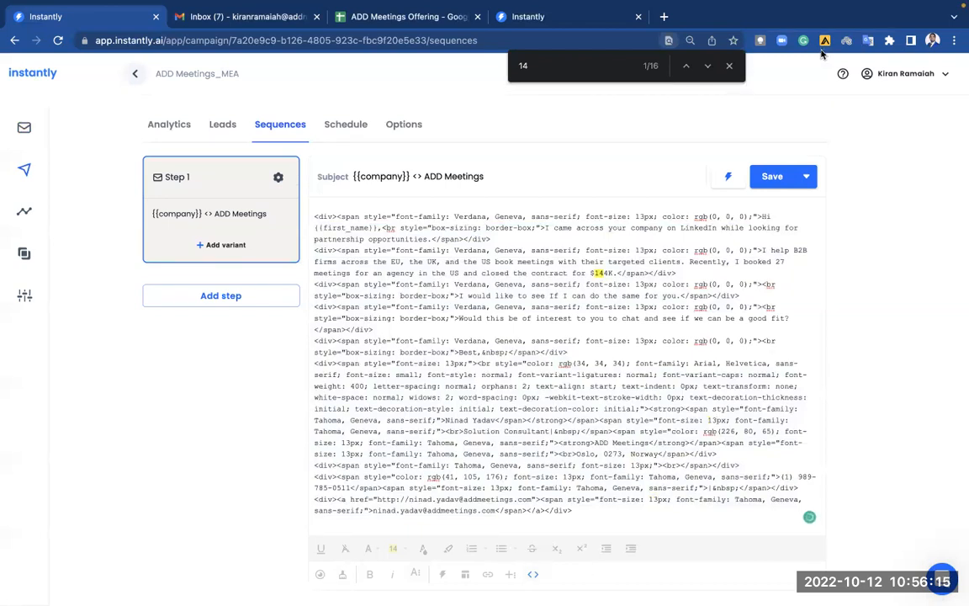
Leave Code View, open the email preview, and pick a different Send from account.
click(534, 576)
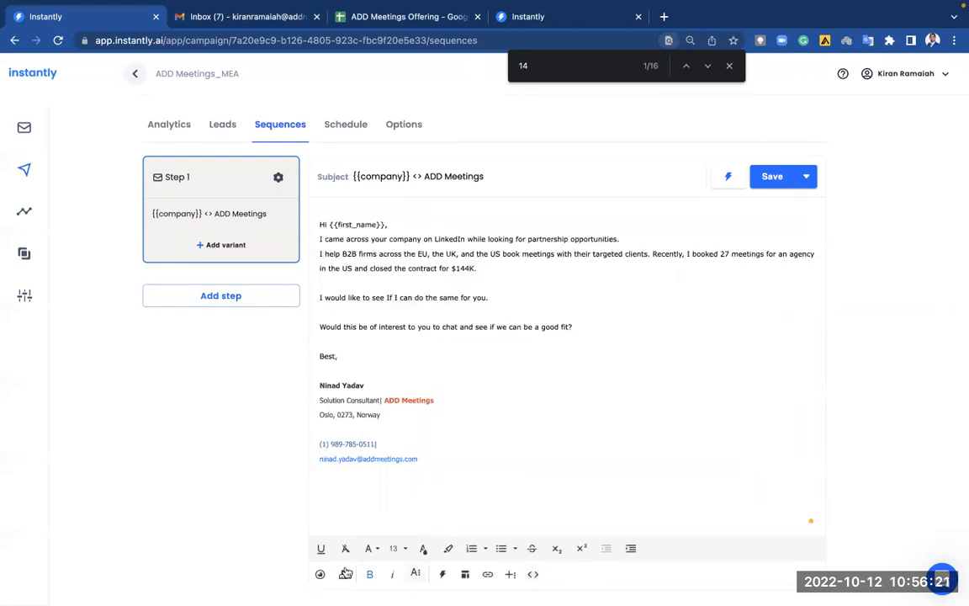
click(320, 574)
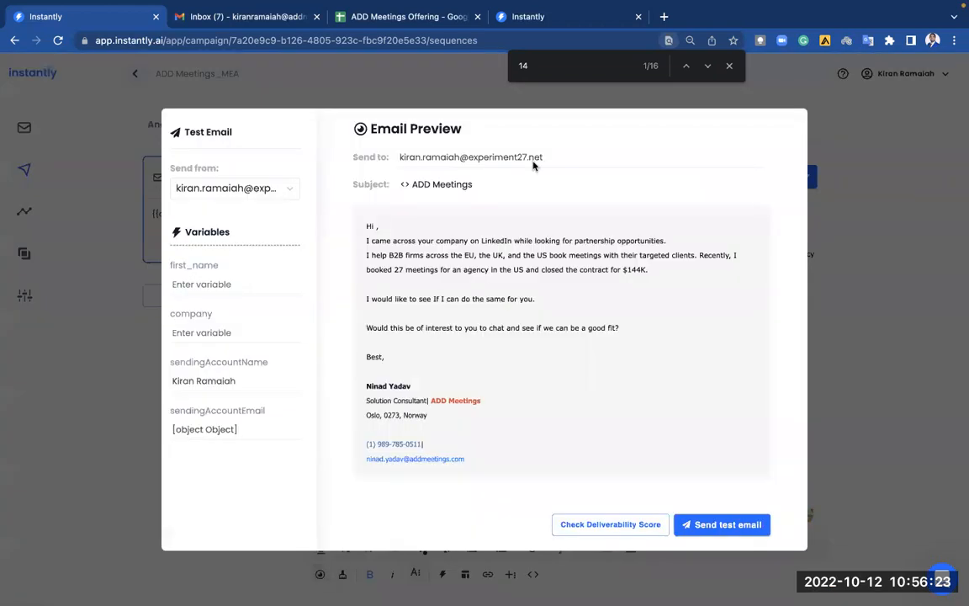
click(291, 189)
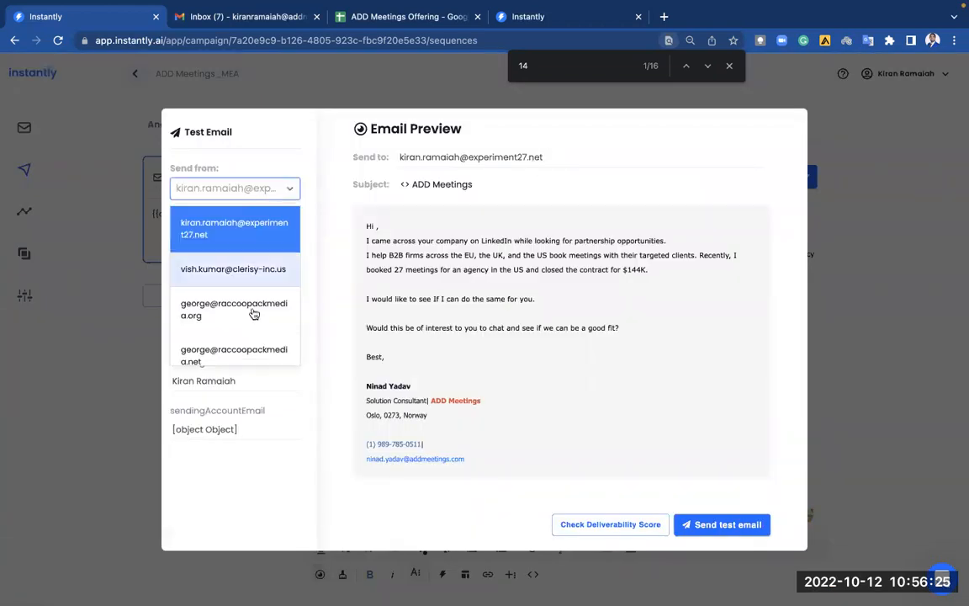
scroll(261, 322, down, 3)
scroll(262, 322, up, 3)
click(273, 271)
Replace the Send to address with the user's company mailbox and send the test email.
triple_click(471, 157)
key(BackSpace)
key(ctrl+a)
text(ni)
key(BackSpace)
key(BackSpace)
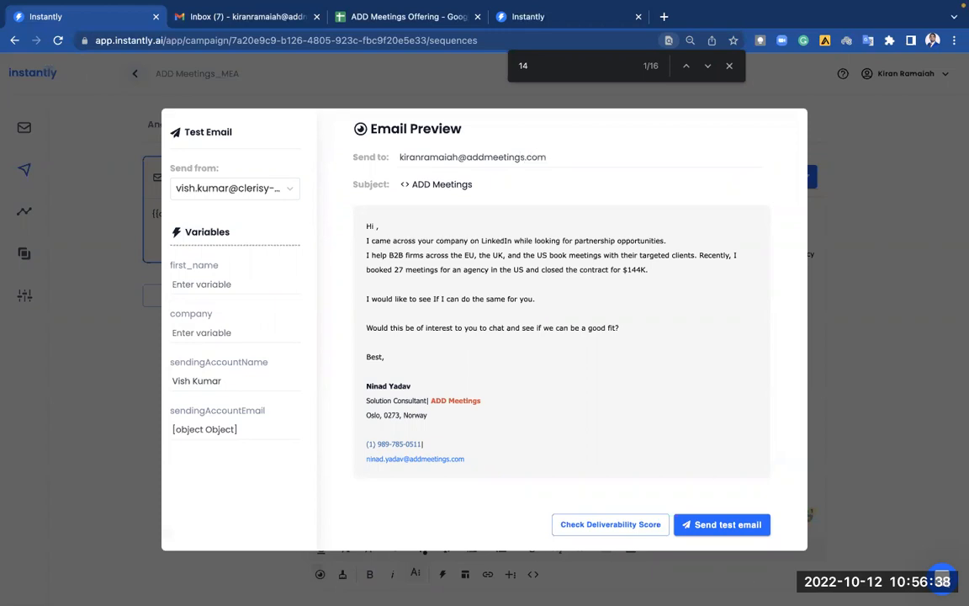
click(729, 524)
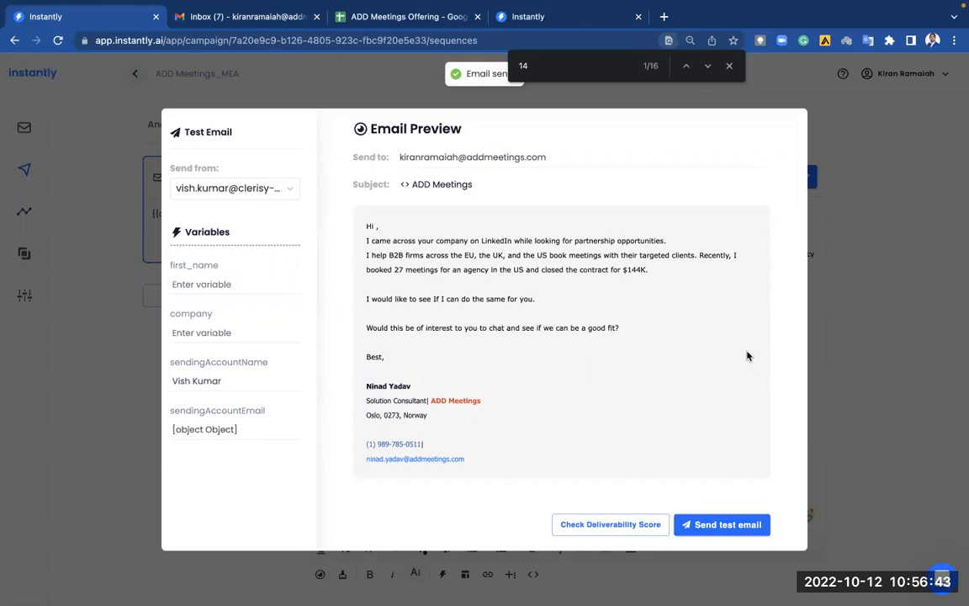
Refresh Gmail and open the ADD Meetings test email found in Spam.
click(239, 17)
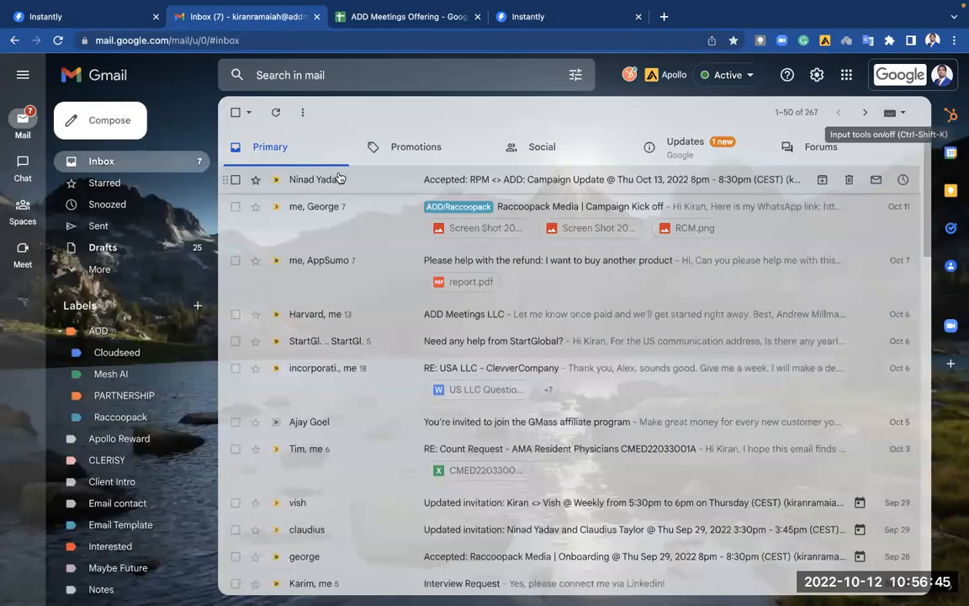
click(280, 114)
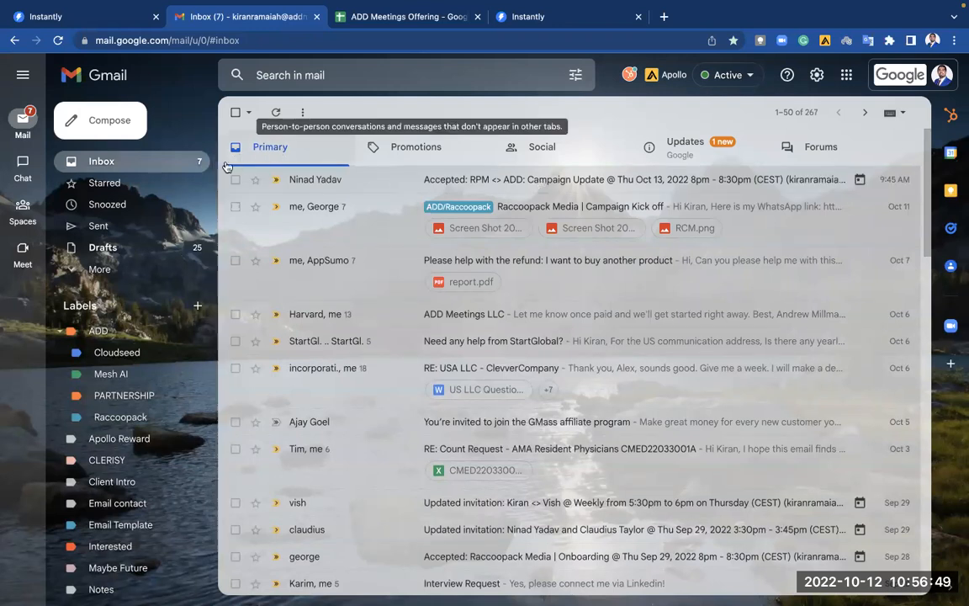
click(135, 271)
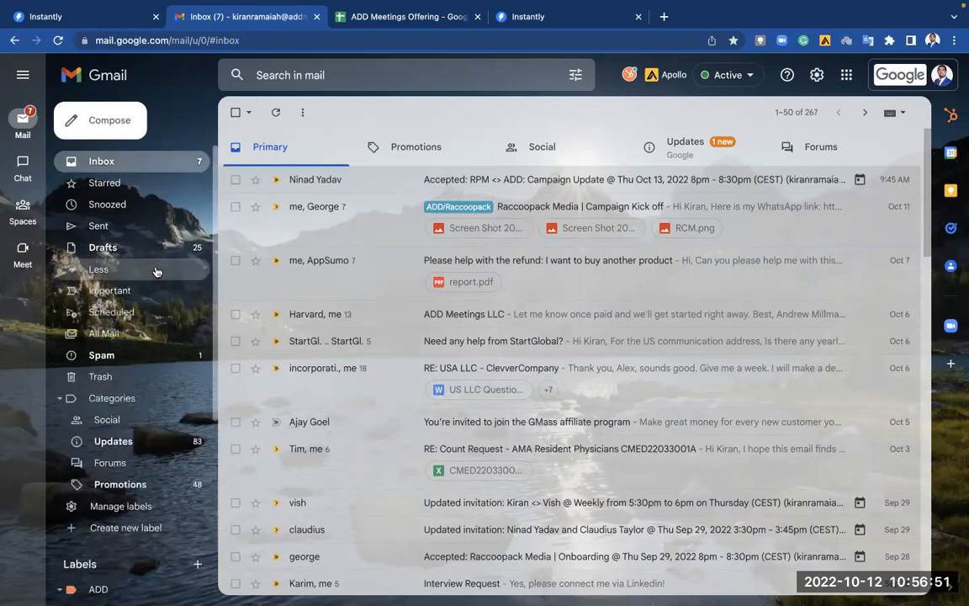
click(151, 362)
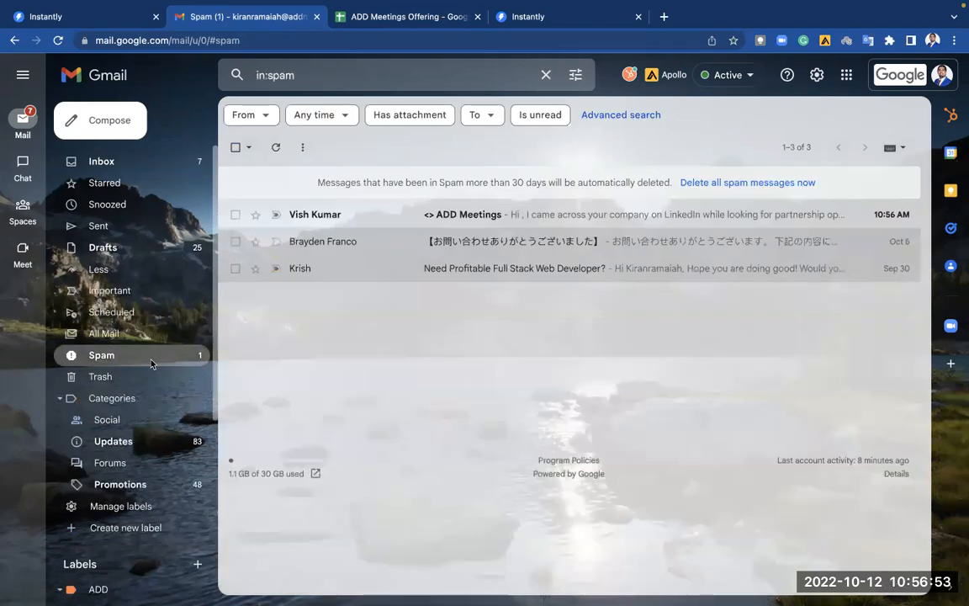
click(474, 217)
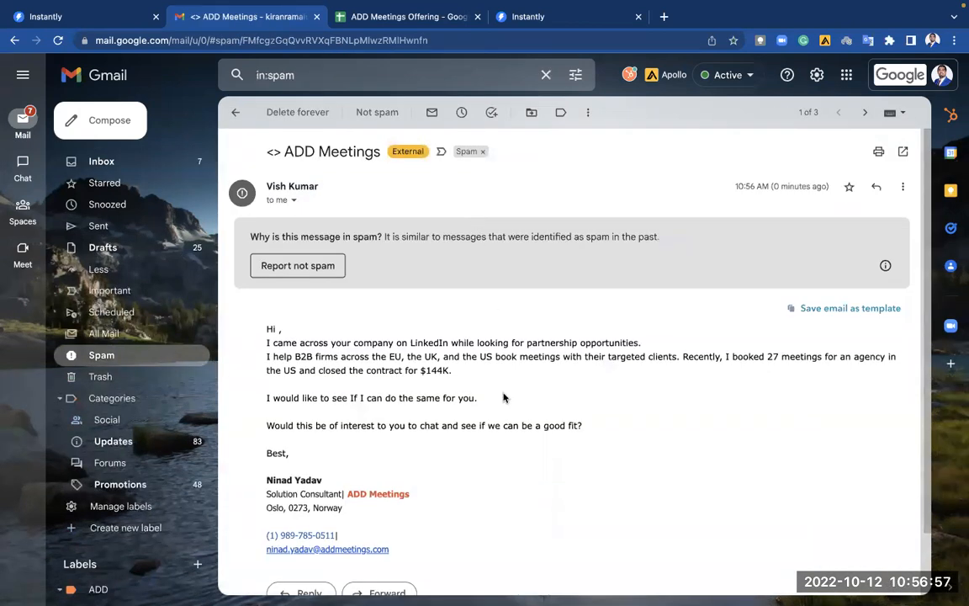
scroll(503, 397, down, 2)
scroll(503, 397, up, 2)
Check the sender details, mark the message not spam, and return to the inbox.
click(293, 200)
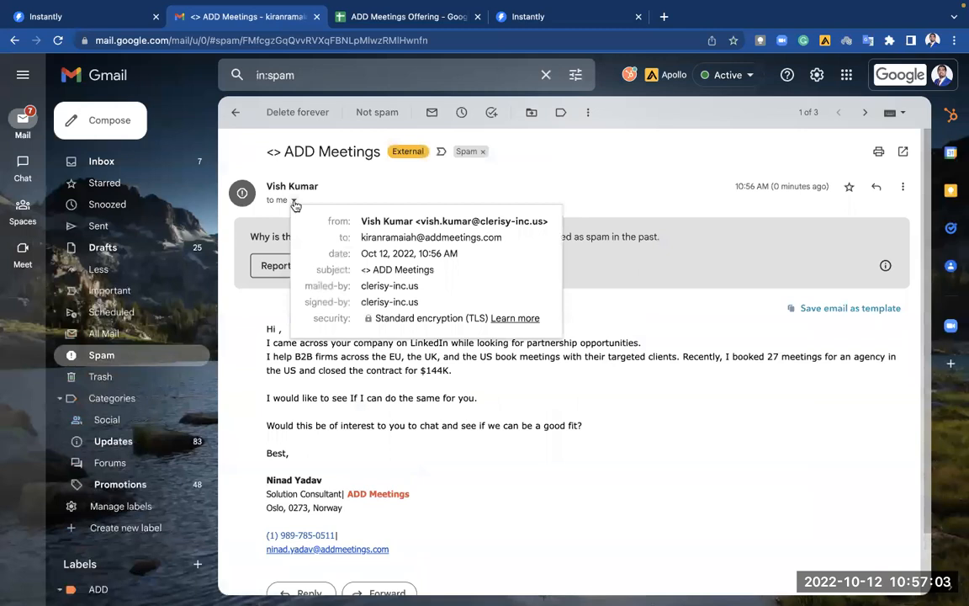
drag(419, 223, 543, 217)
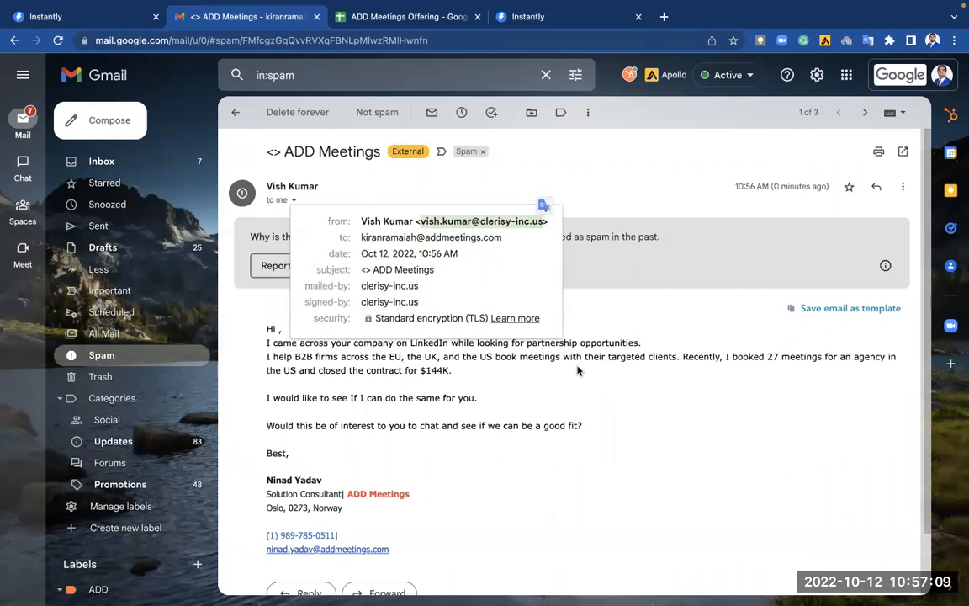
click(852, 523)
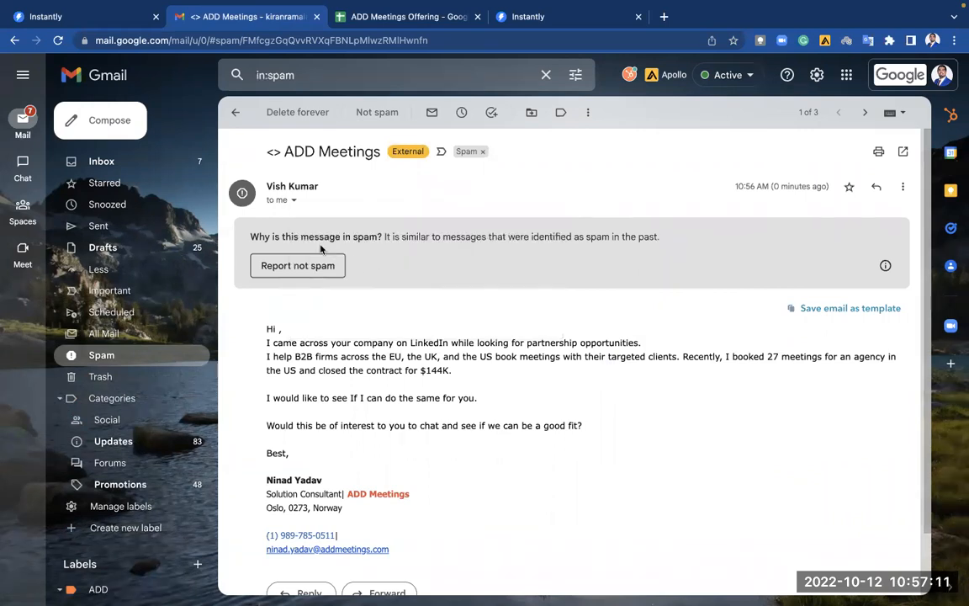
click(303, 268)
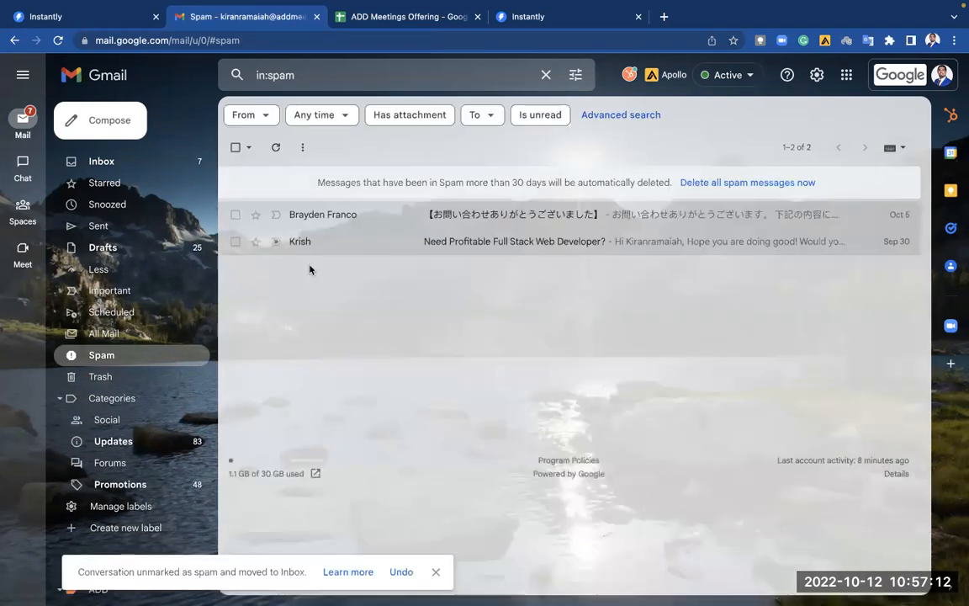
click(118, 160)
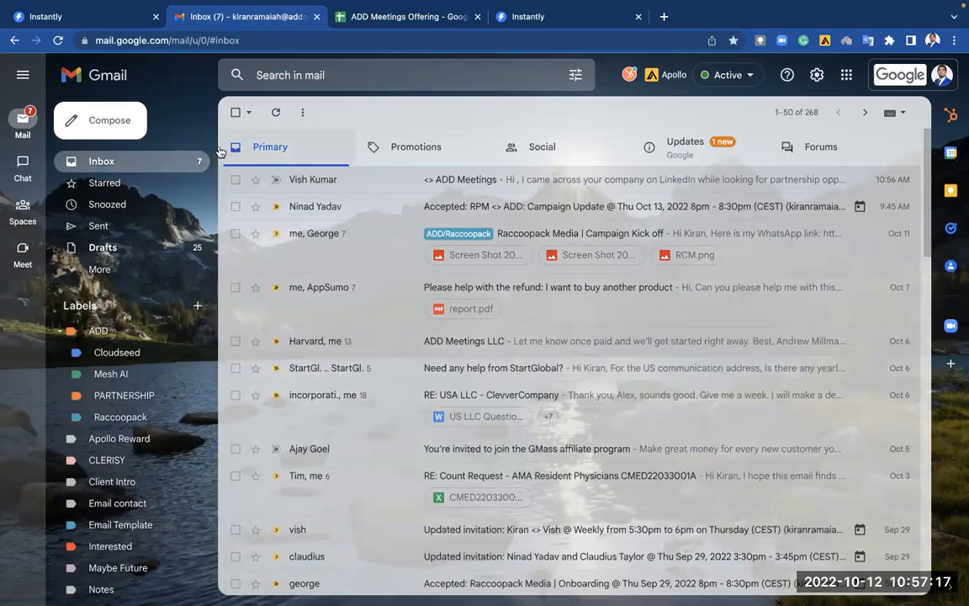
Send the Step 1 test email from a different sending account.
key(ctrl+f)
text(14)
click(131, 30)
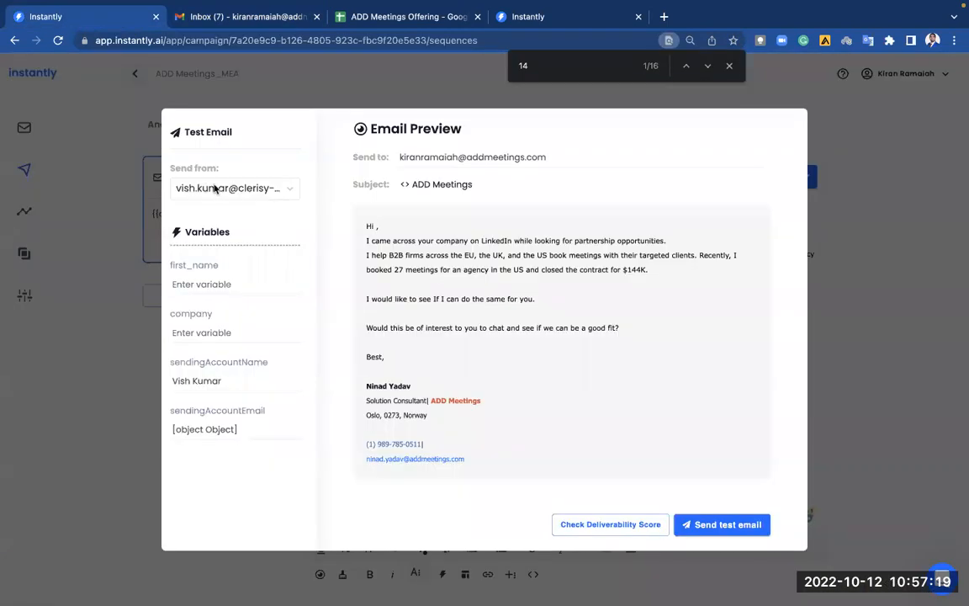
click(221, 186)
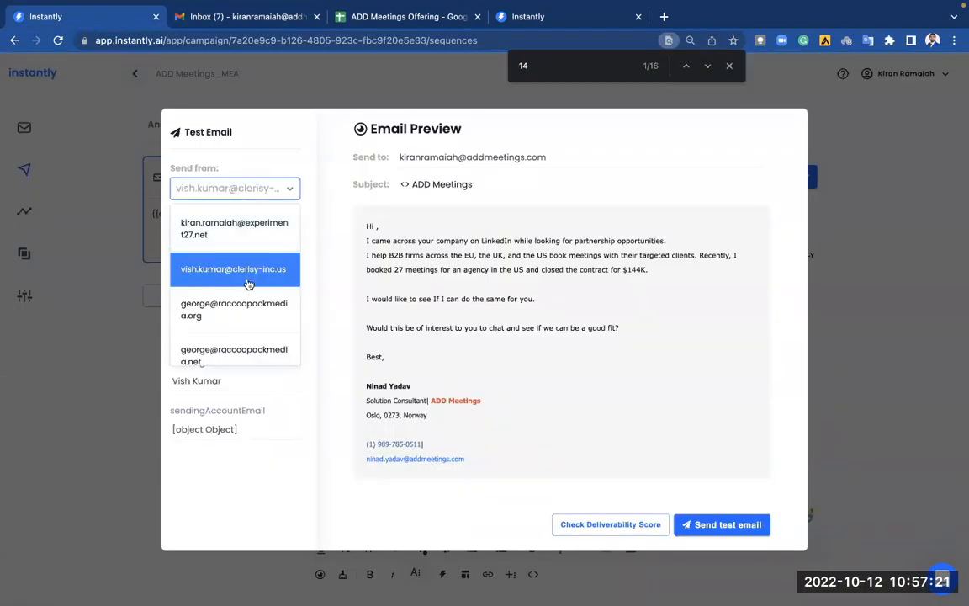
scroll(246, 290, down, 3)
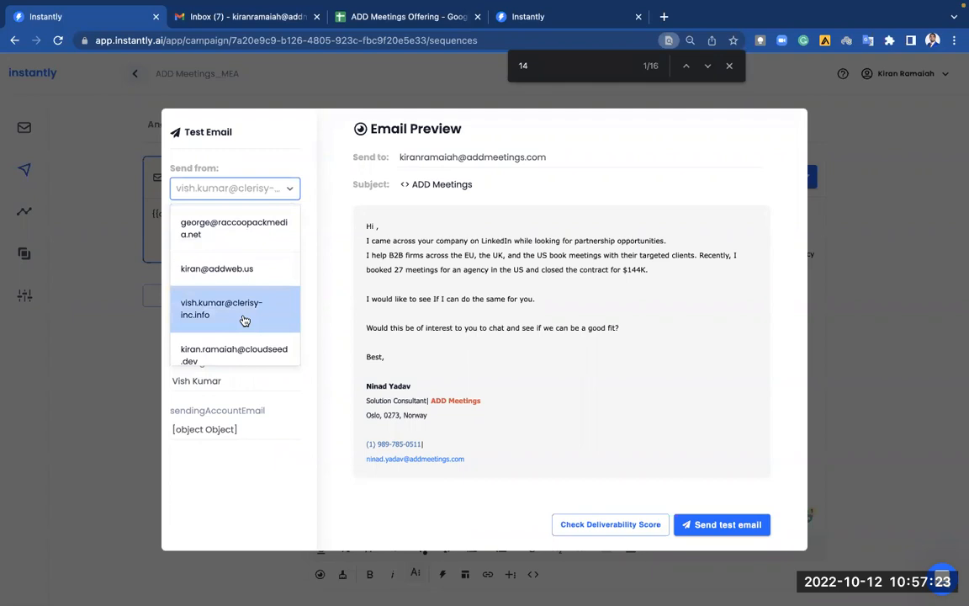
click(253, 317)
click(698, 523)
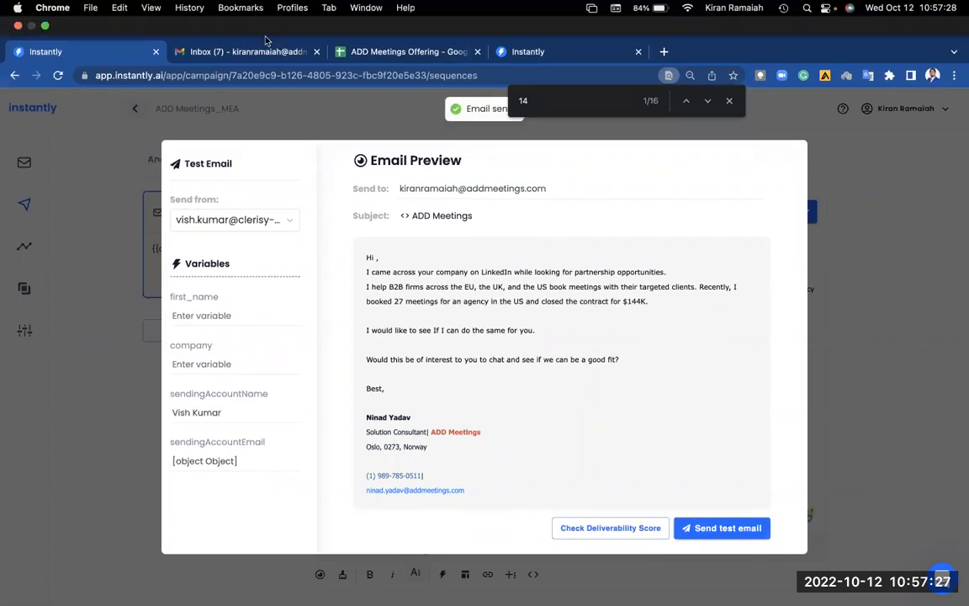
Delete the newly arrived ADD Meetings test email in Gmail.
click(252, 17)
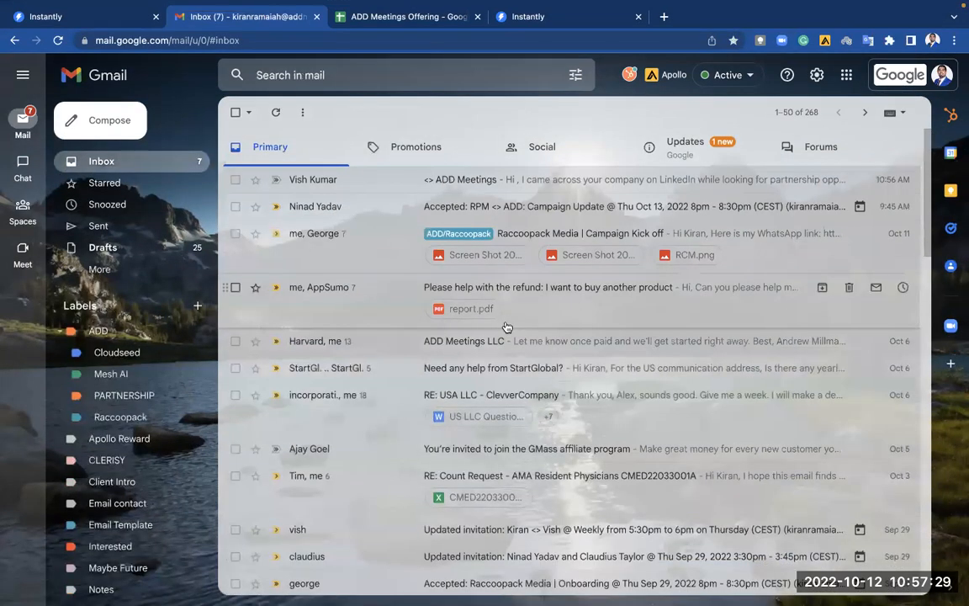
click(413, 176)
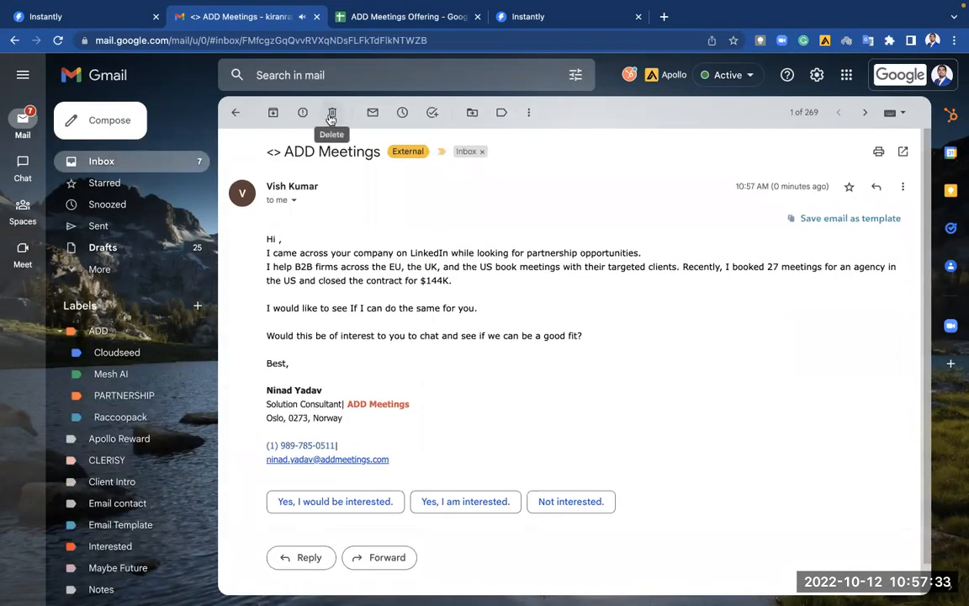
click(331, 113)
Resend the test email from yet another sending account.
click(111, 26)
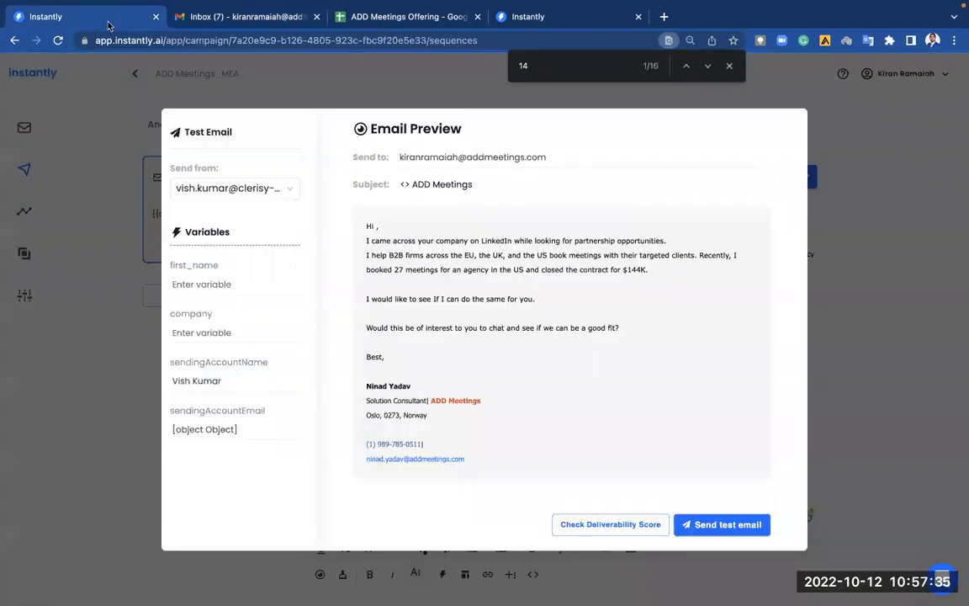
click(283, 190)
scroll(262, 276, down, 4)
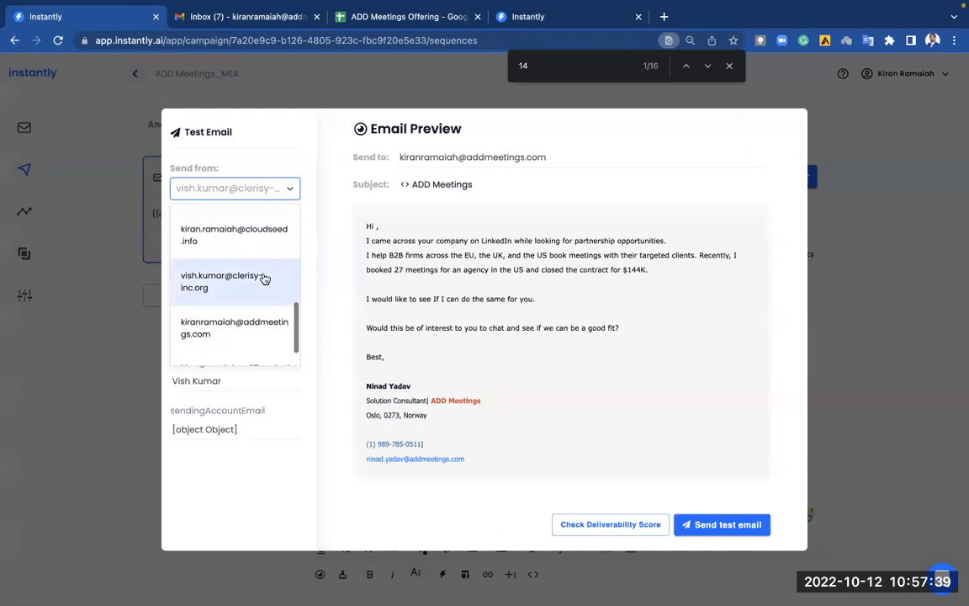
click(242, 293)
click(724, 524)
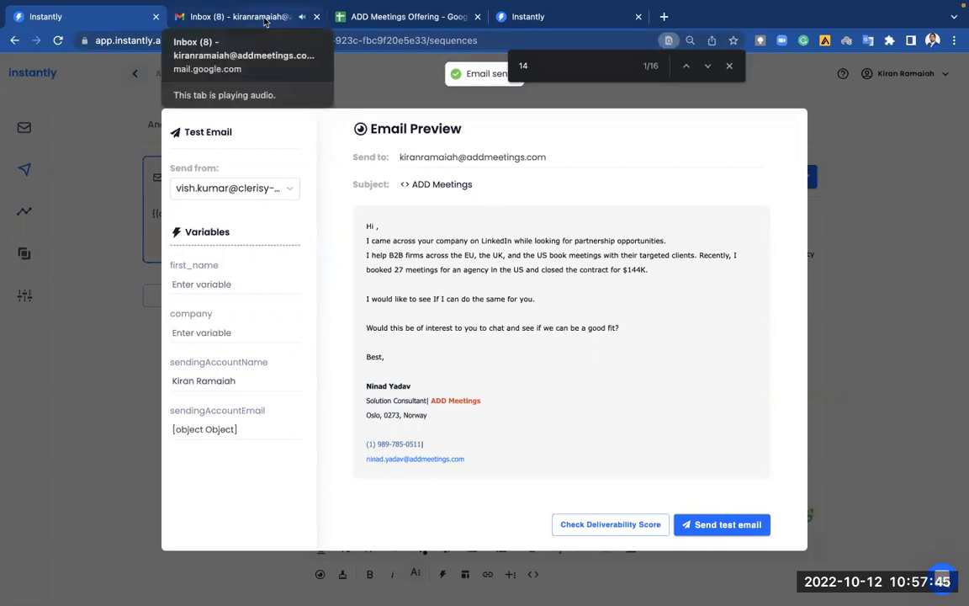
Open the newest ADD Meetings test email in Gmail, check its sender, and delete it.
click(263, 20)
click(477, 193)
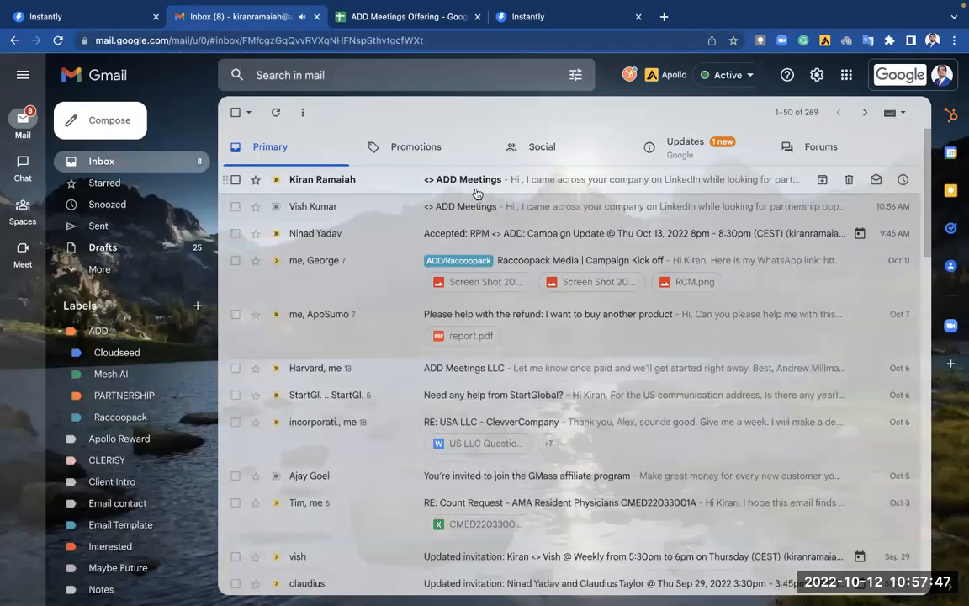
click(294, 201)
click(294, 201)
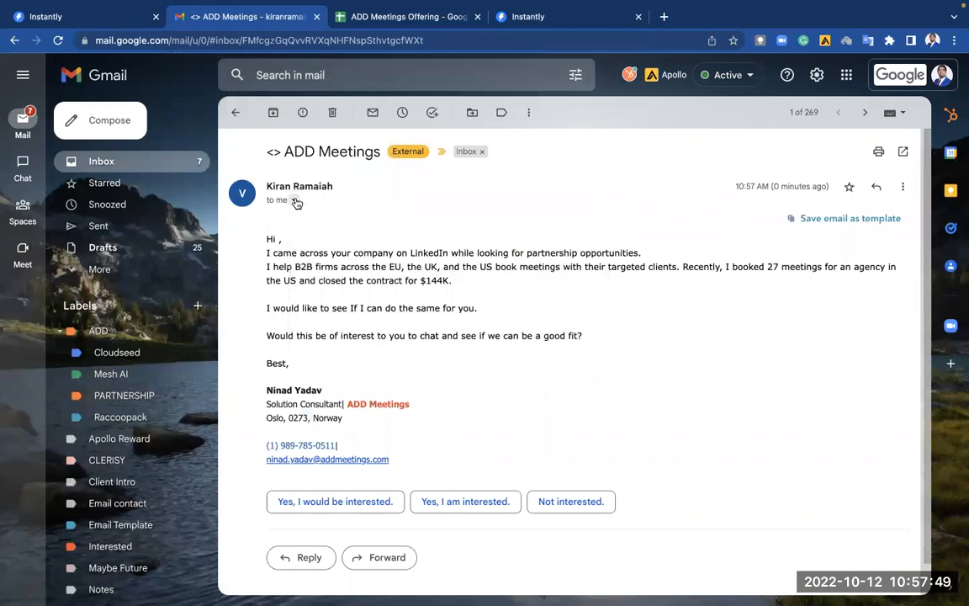
click(332, 112)
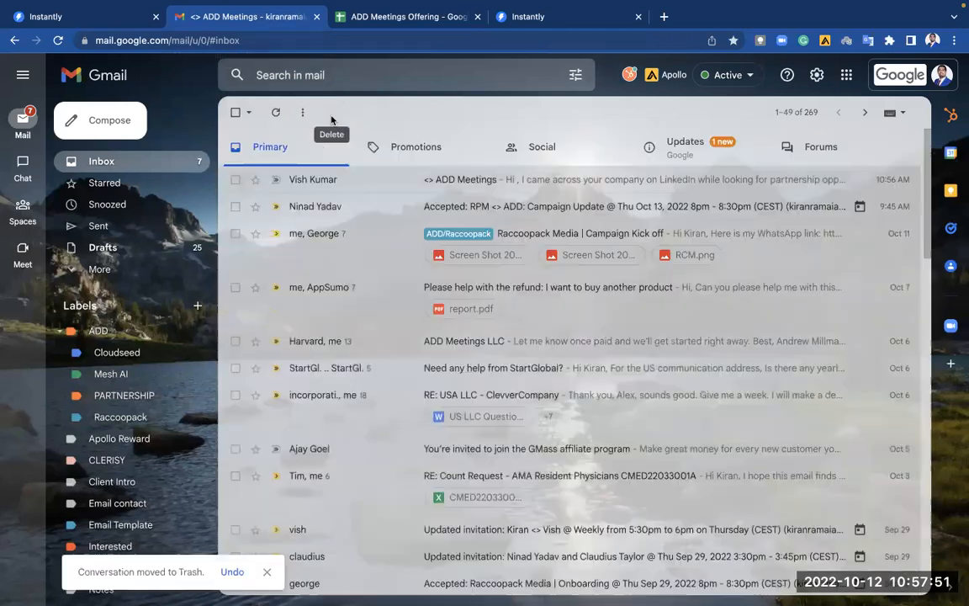
Send another test email from a different sending account.
click(105, 18)
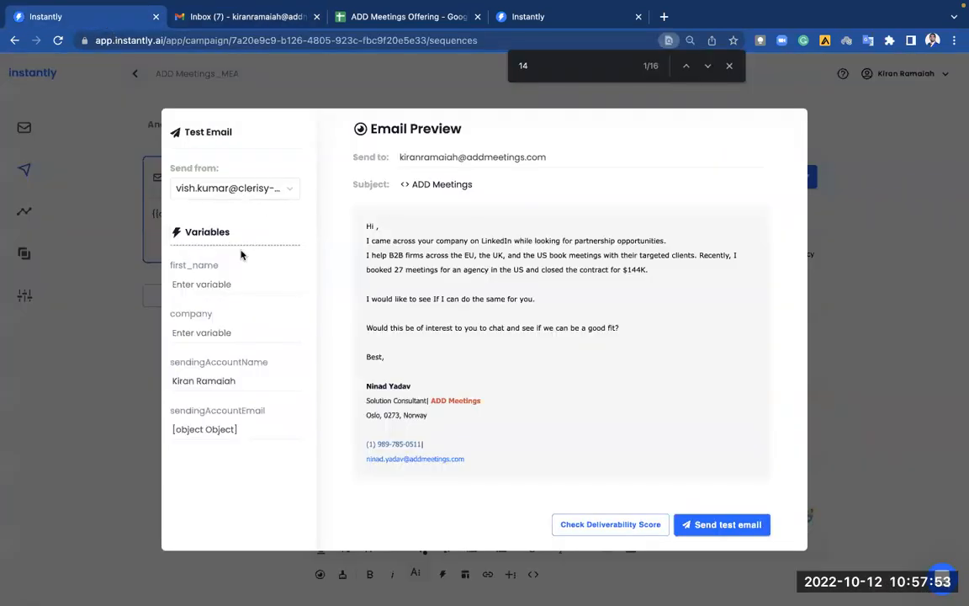
click(266, 191)
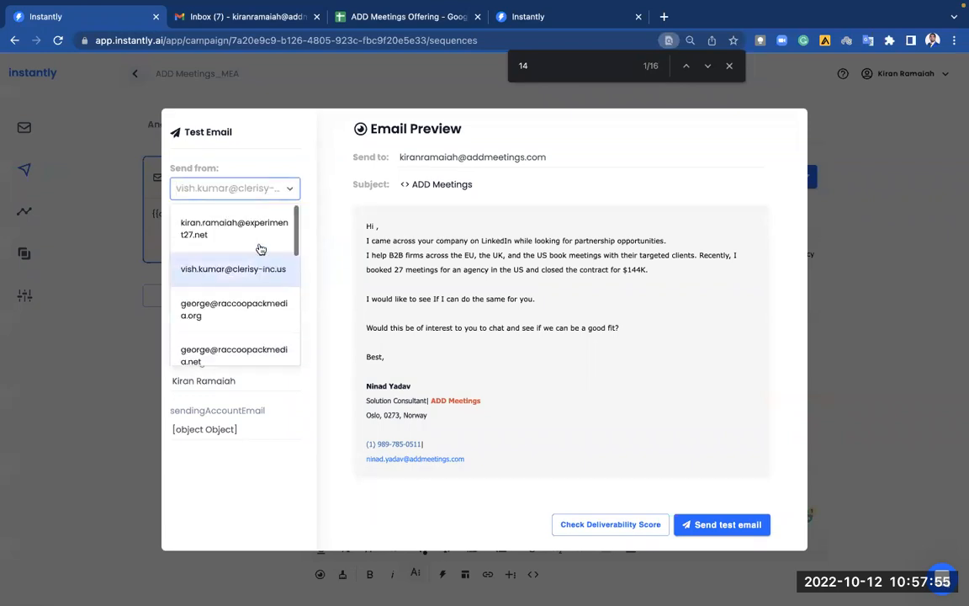
click(259, 276)
click(733, 524)
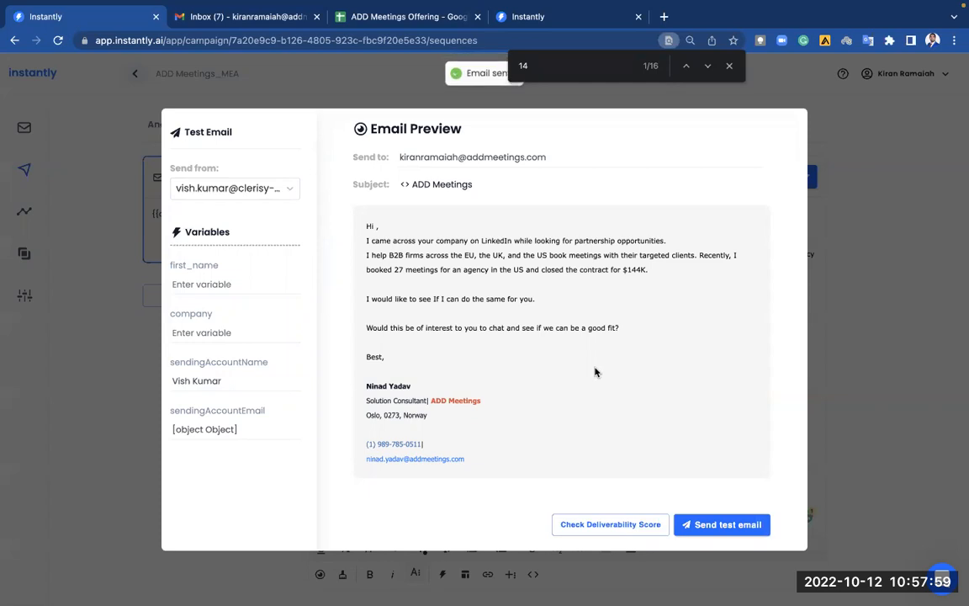
Move the latest ADD Meetings test from Spam into the inbox.
click(278, 20)
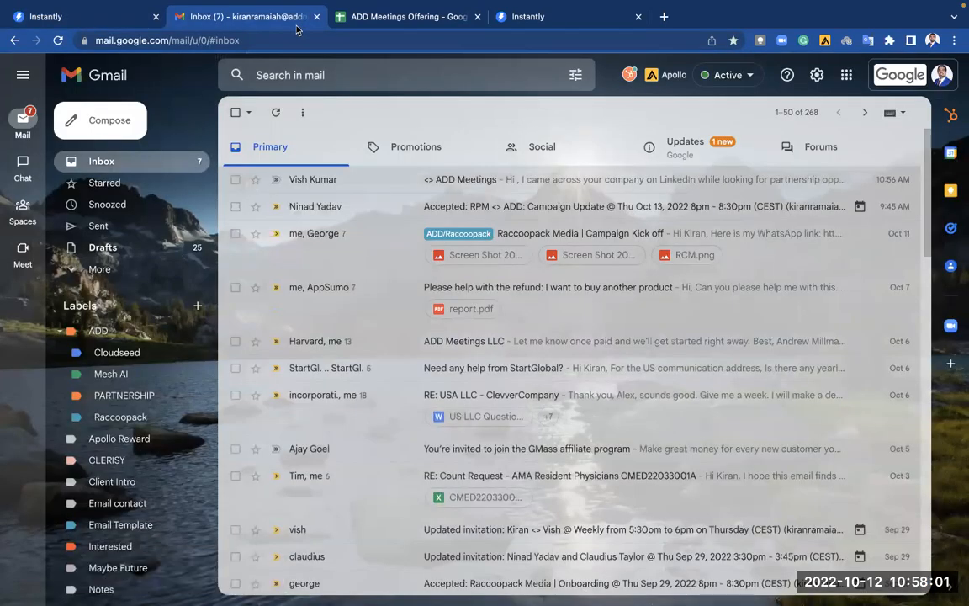
click(150, 267)
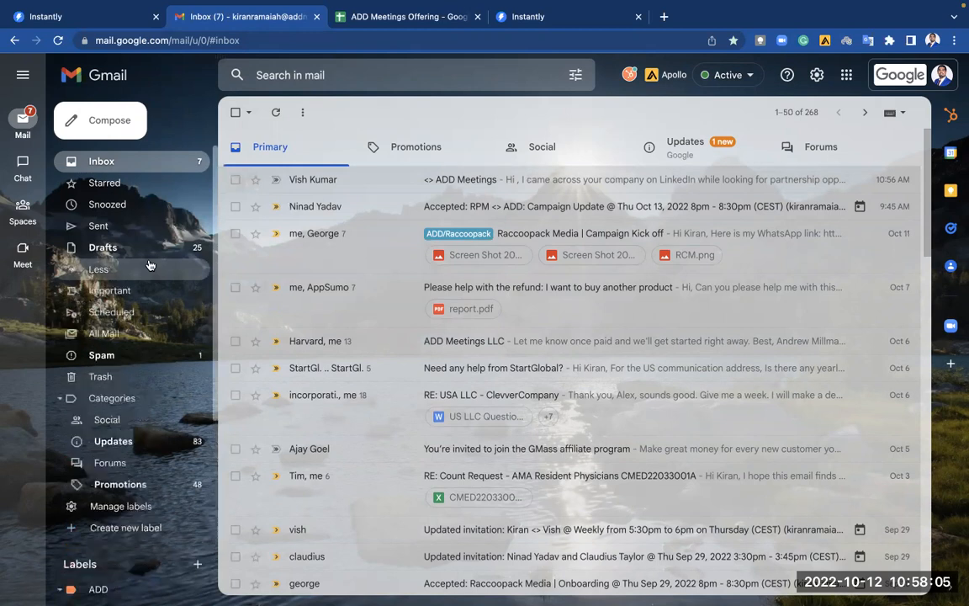
click(146, 355)
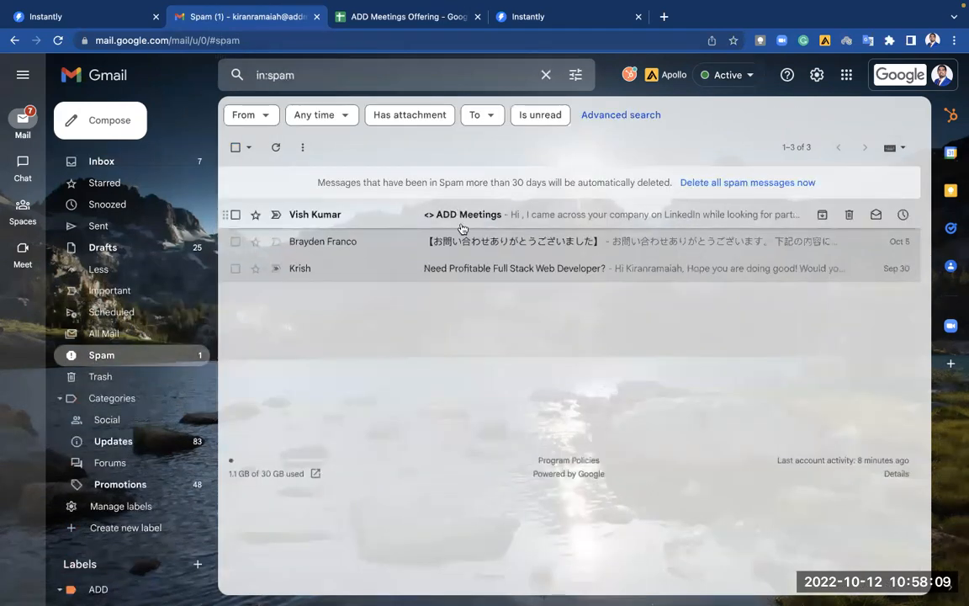
click(460, 223)
click(298, 265)
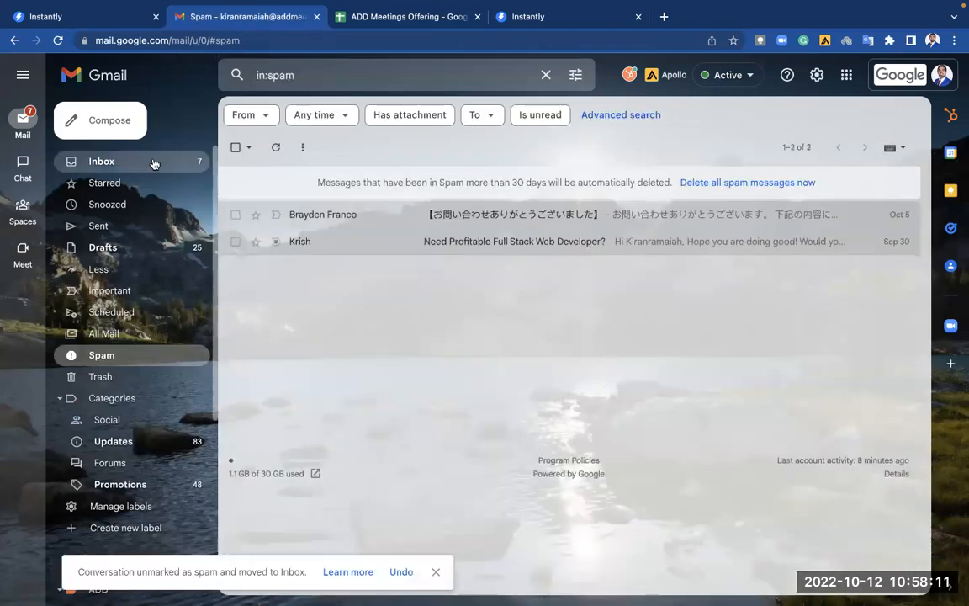
click(133, 161)
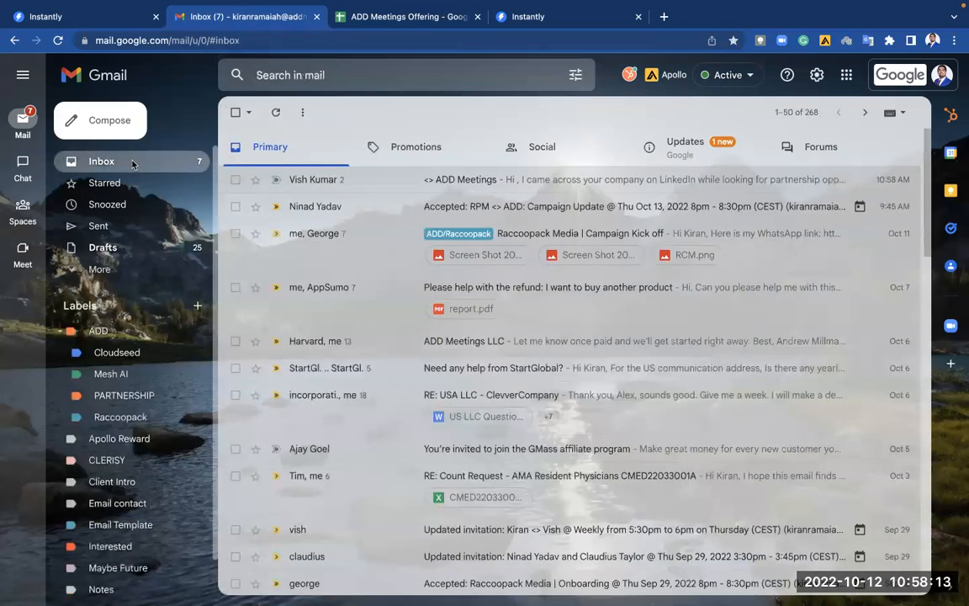
Fix the name part of the Send to address and resend the test email.
click(122, 19)
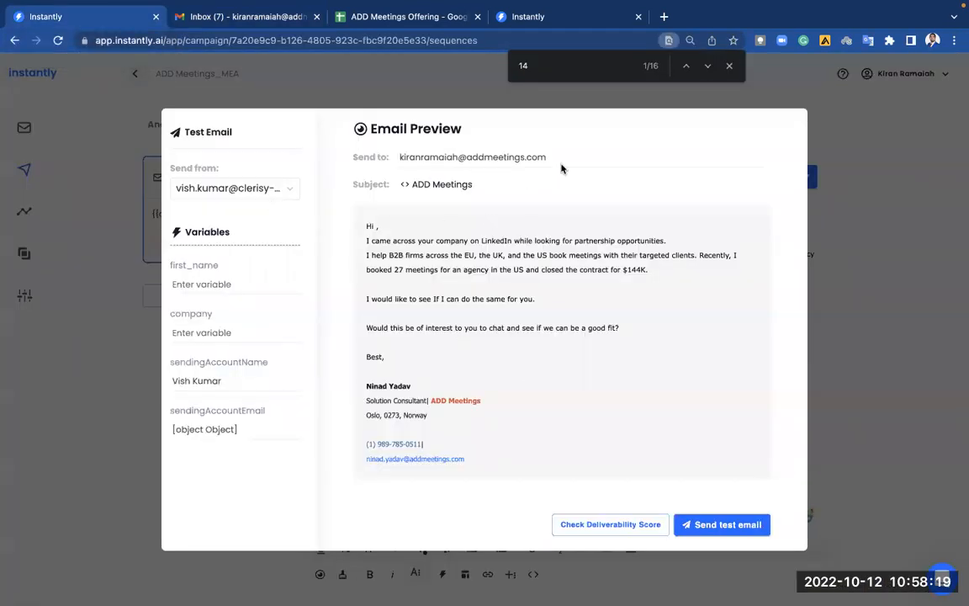
drag(459, 157, 401, 157)
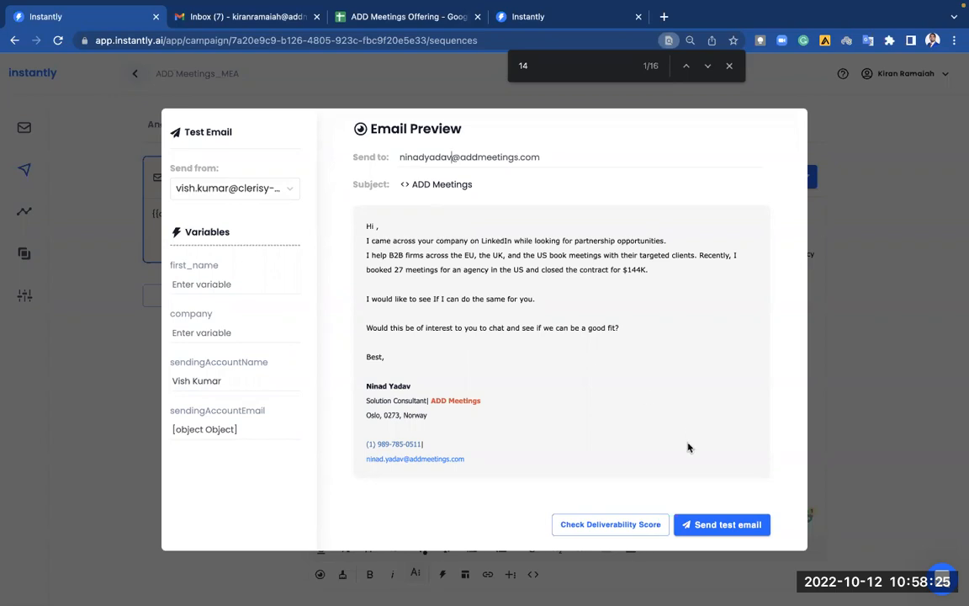
click(719, 523)
click(425, 158)
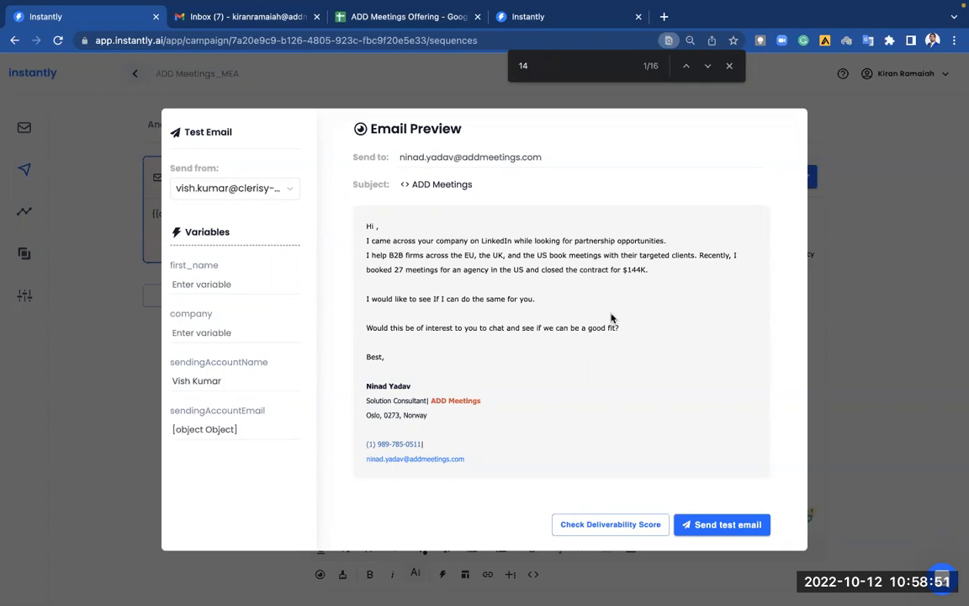
click(697, 525)
click(729, 67)
Close the preview, review the Schedule, Options, Analytics, Leads and Sequences tabs, then open Email Accounts.
click(860, 400)
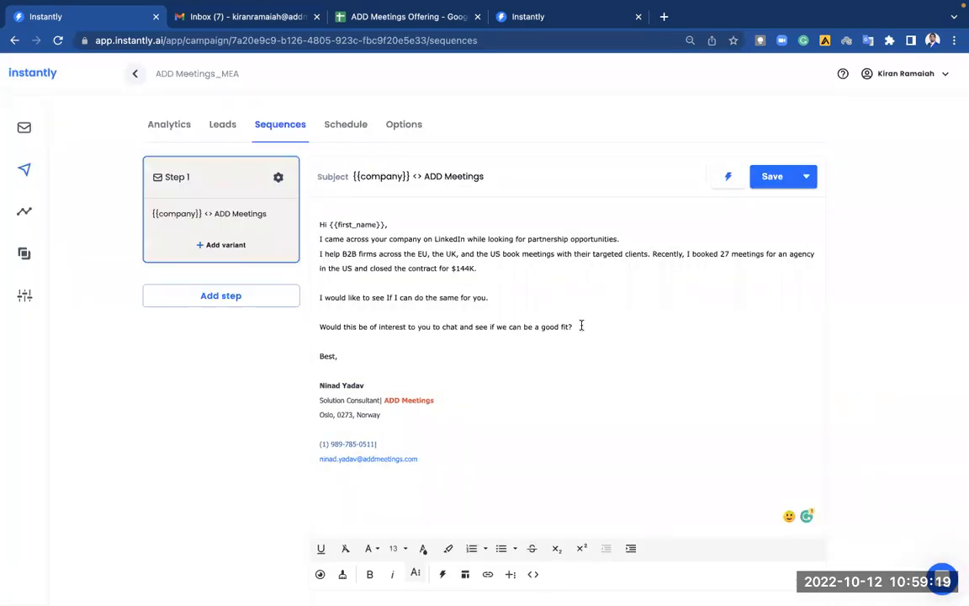
click(362, 126)
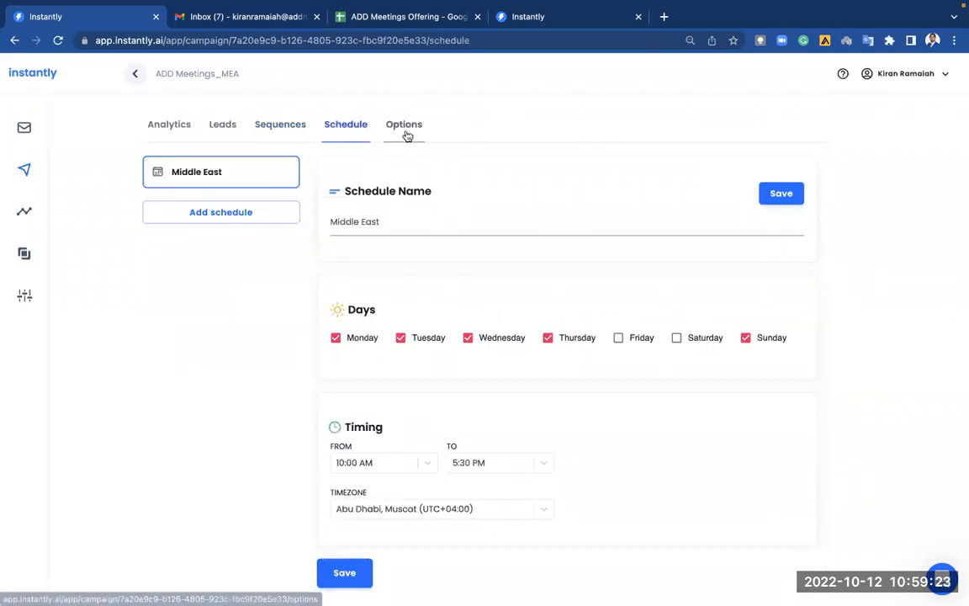
click(405, 131)
click(348, 128)
click(405, 128)
click(188, 127)
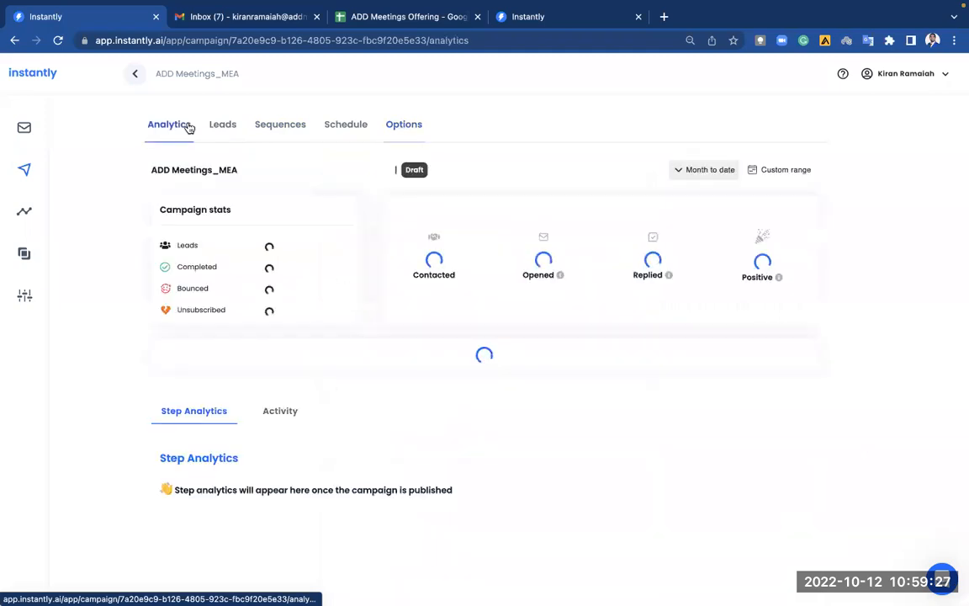
click(216, 123)
click(271, 127)
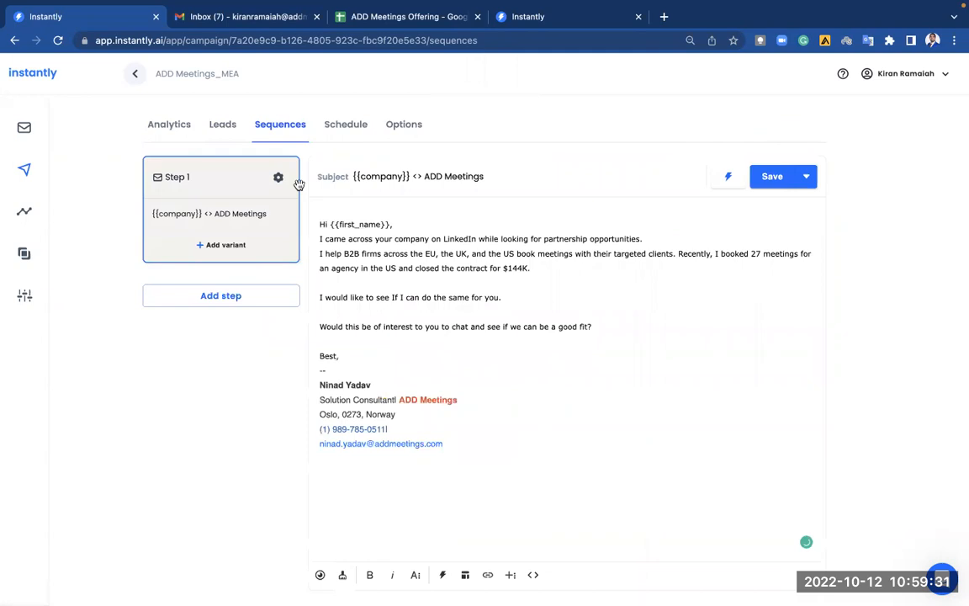
click(181, 133)
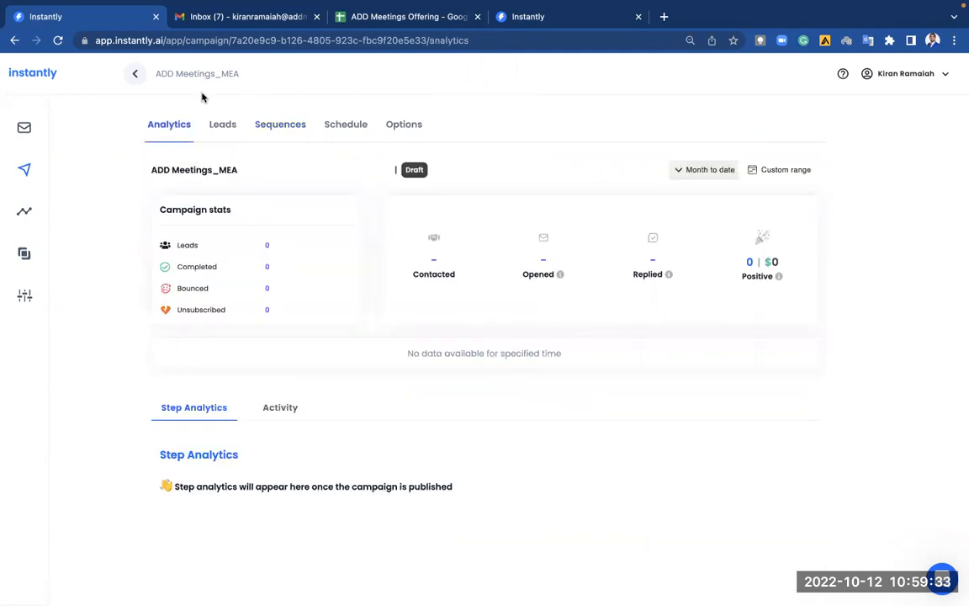
click(34, 127)
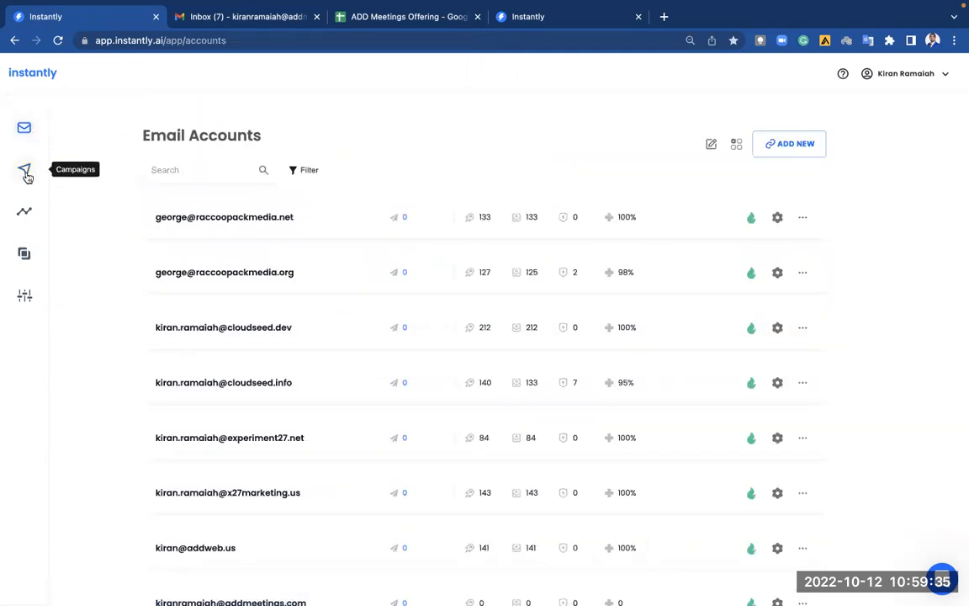
Filter campaigns to Active and pause Clerisy | Campaign .US.
click(25, 173)
click(327, 169)
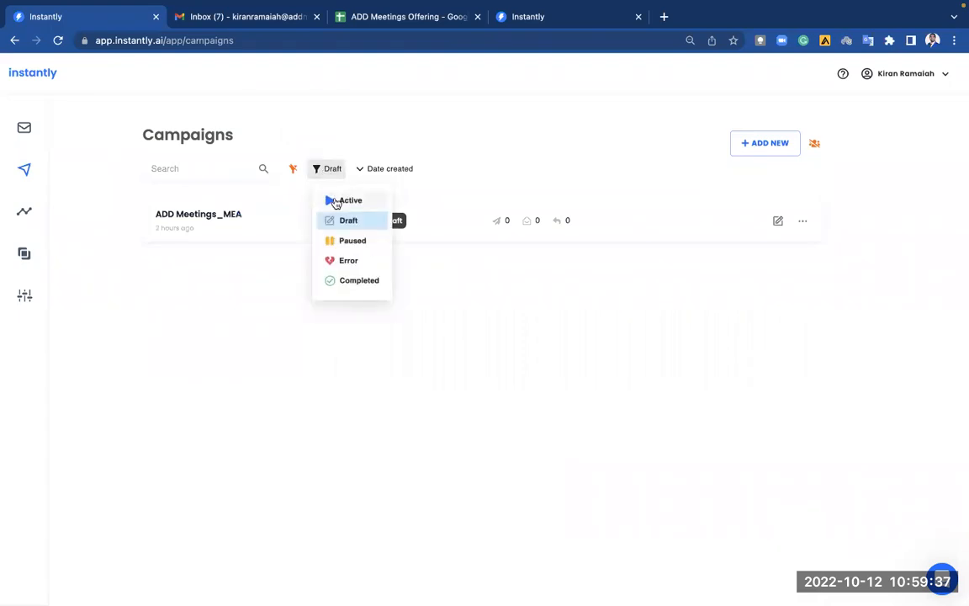
click(332, 198)
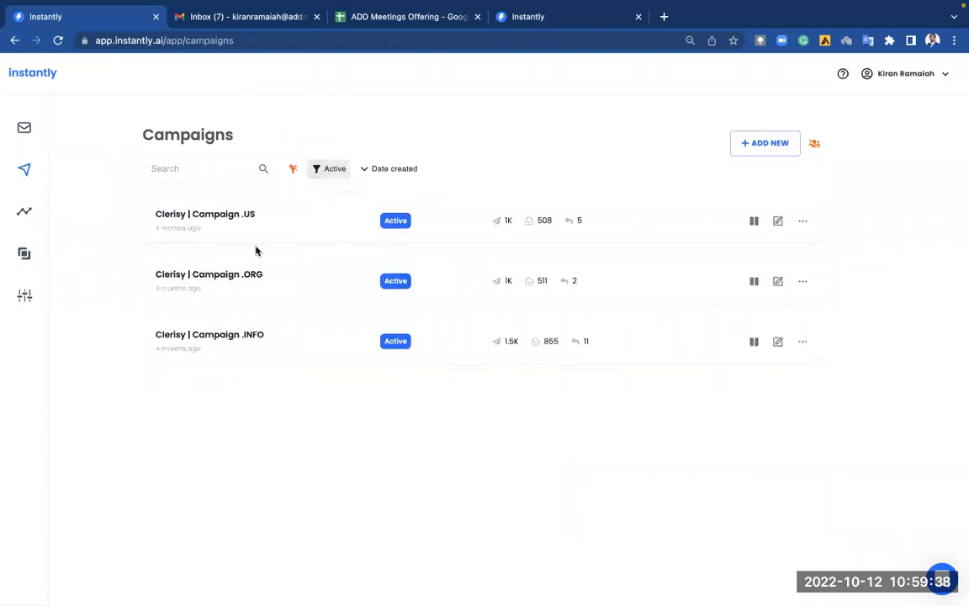
click(754, 220)
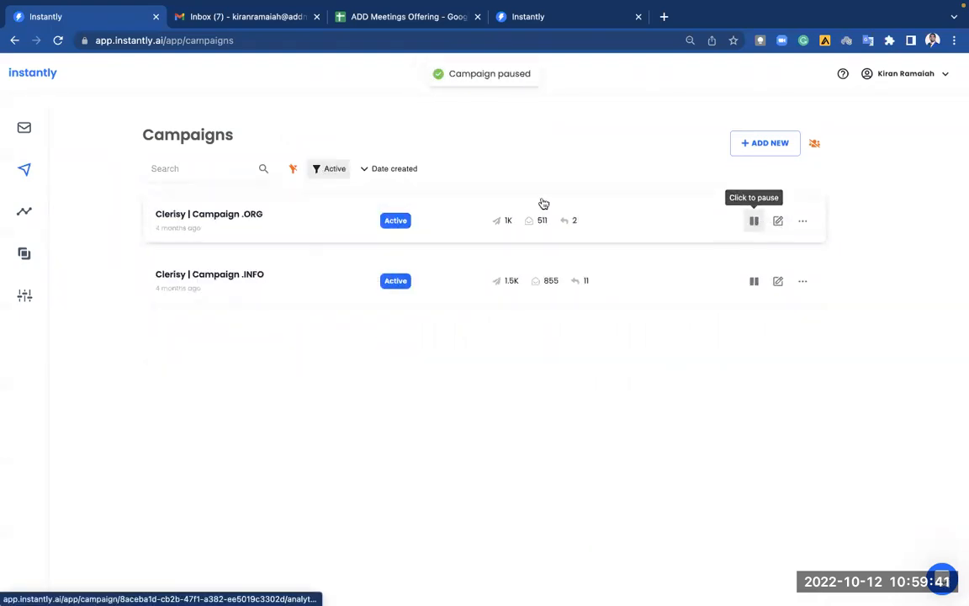
Confirm Clerisy | Campaign .US appears under Paused and review its leads.
click(335, 171)
click(354, 242)
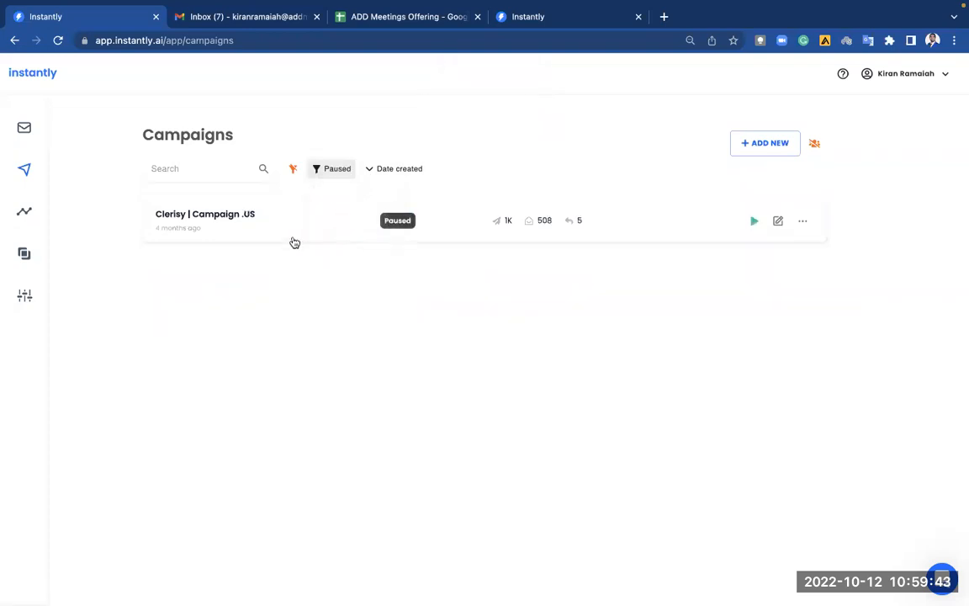
click(286, 238)
click(224, 125)
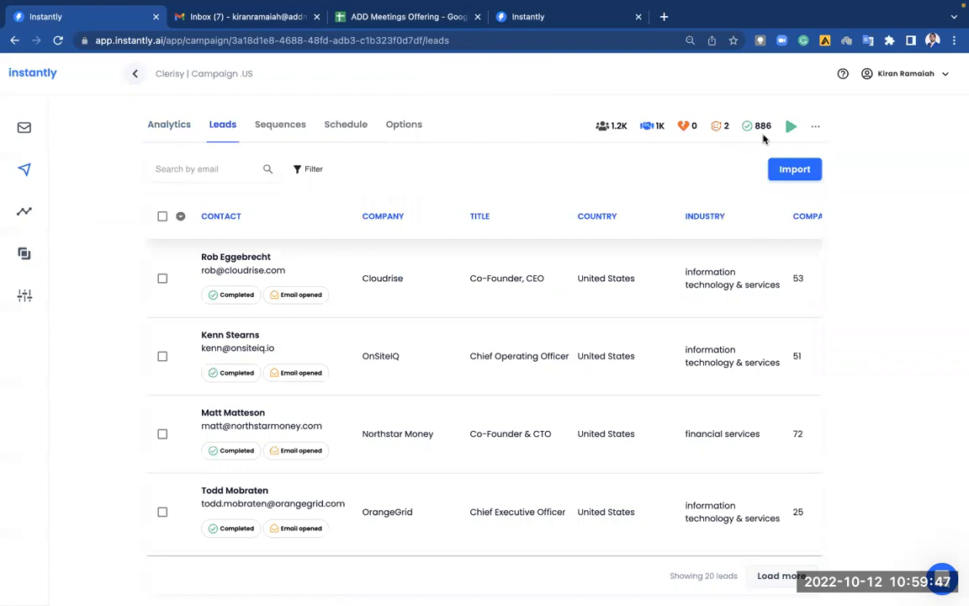
scroll(536, 286, down, 15)
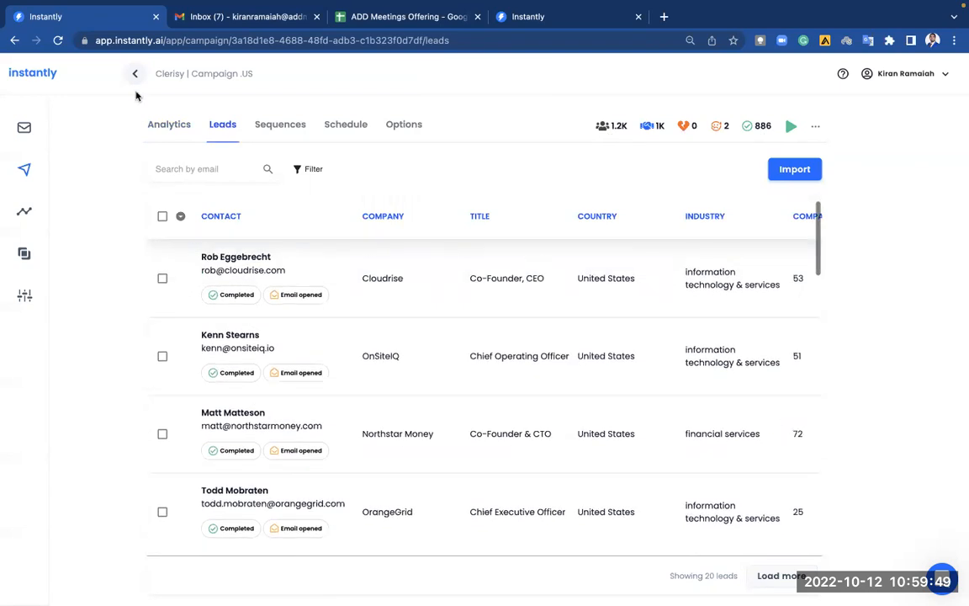
click(135, 74)
Filter campaigns to Draft and open ADD Meetings_MEA.
click(330, 168)
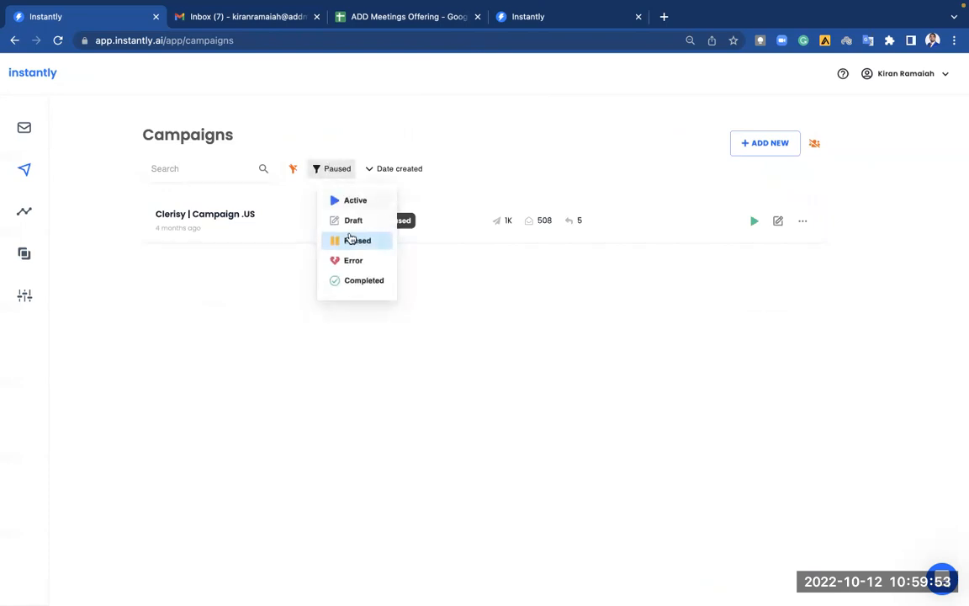
click(355, 200)
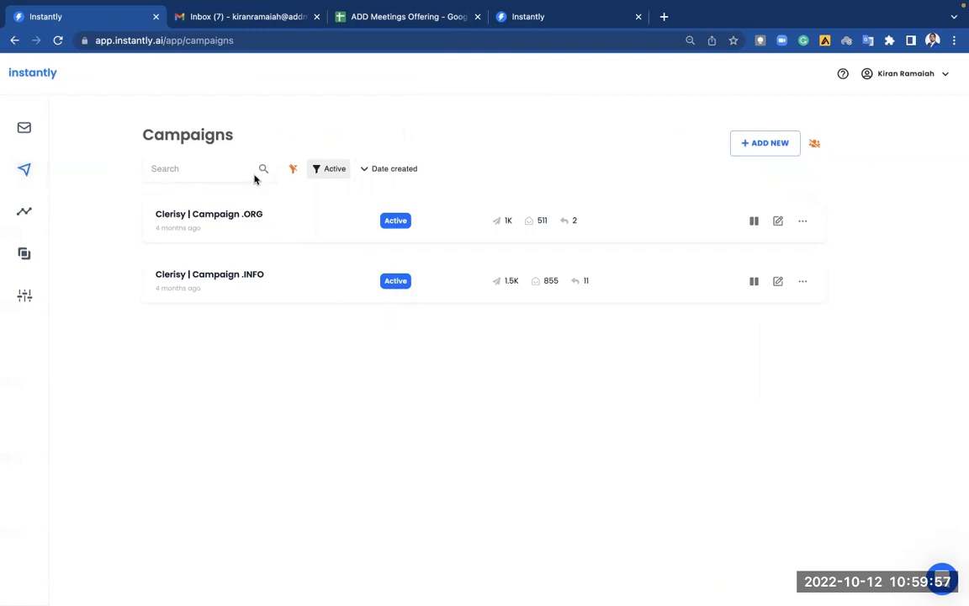
click(323, 169)
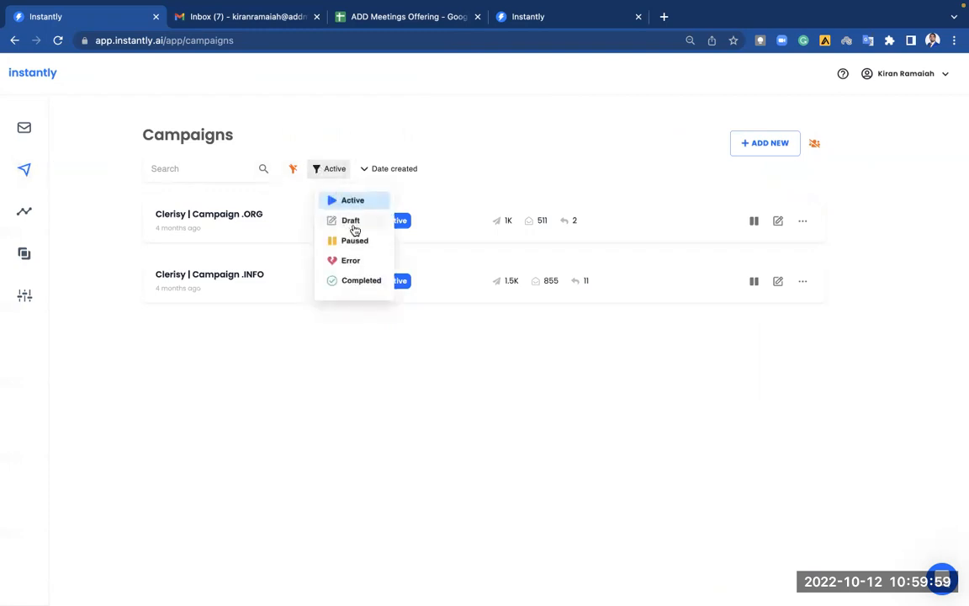
click(354, 224)
click(288, 233)
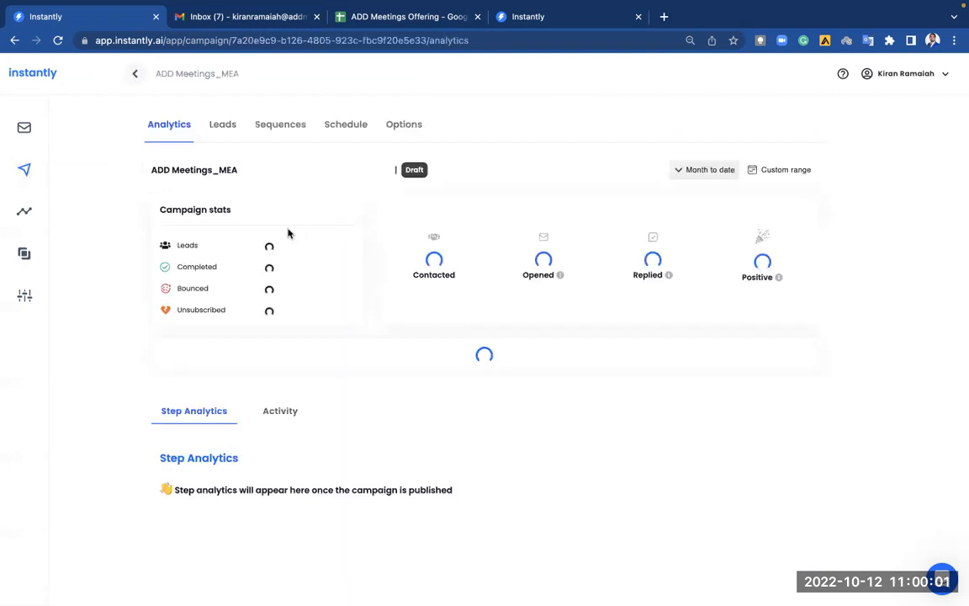
Review the campaign's leads and email step, inspecting the {{company}} subject variable and insertable variables.
click(224, 126)
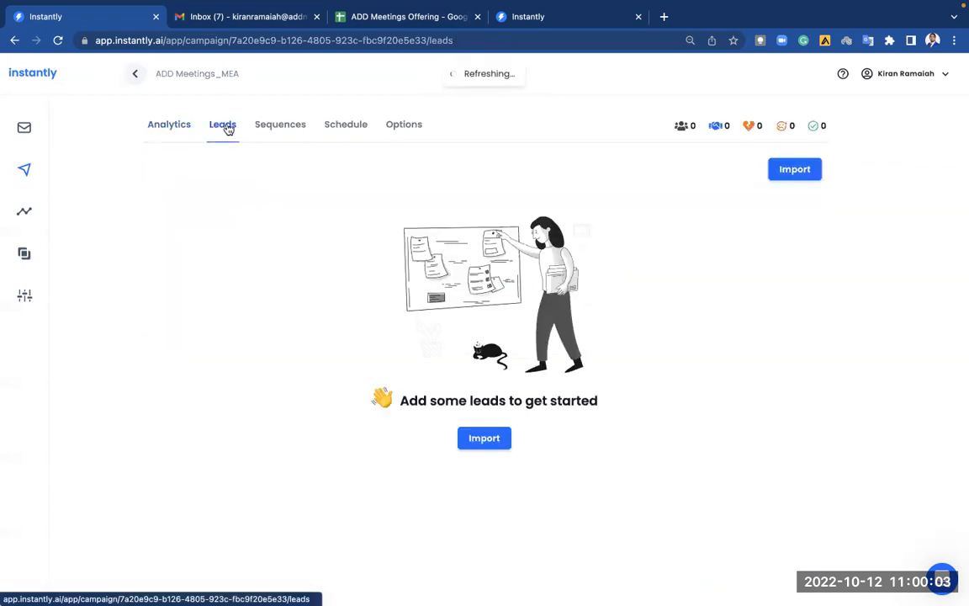
click(271, 124)
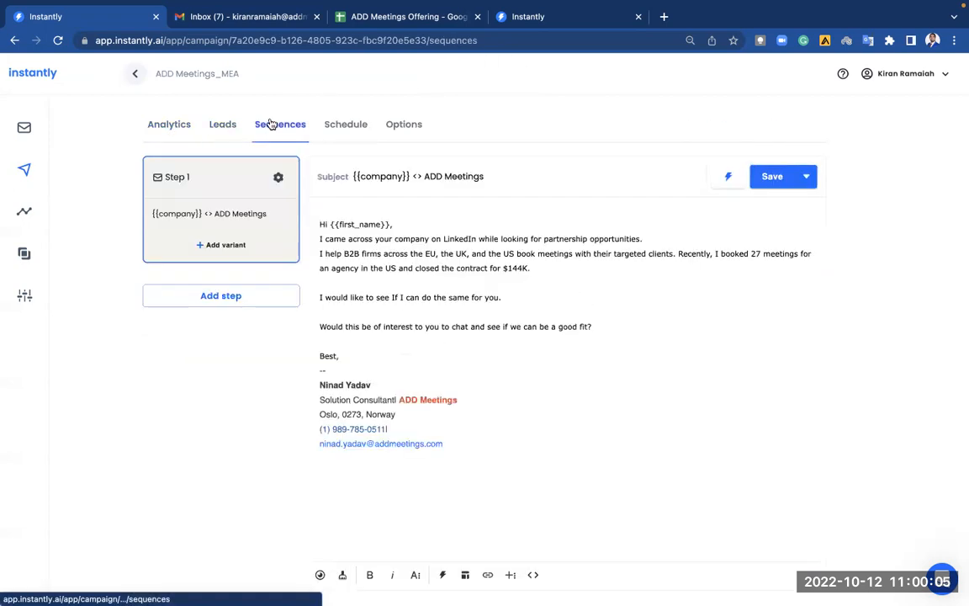
click(395, 176)
drag(410, 175, 354, 179)
click(728, 180)
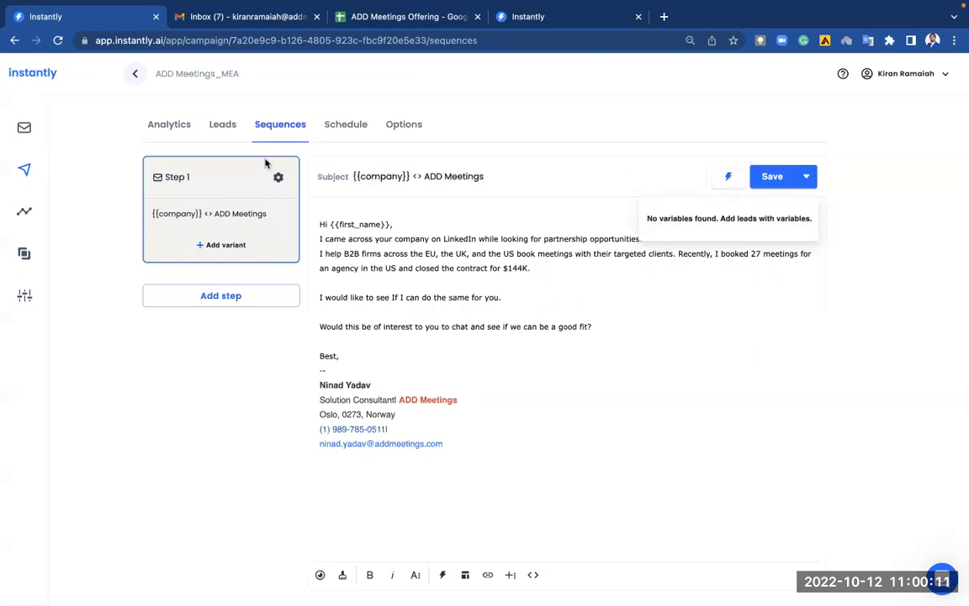
Recheck the leads and sequence, then review the Middle East sending schedule.
click(227, 133)
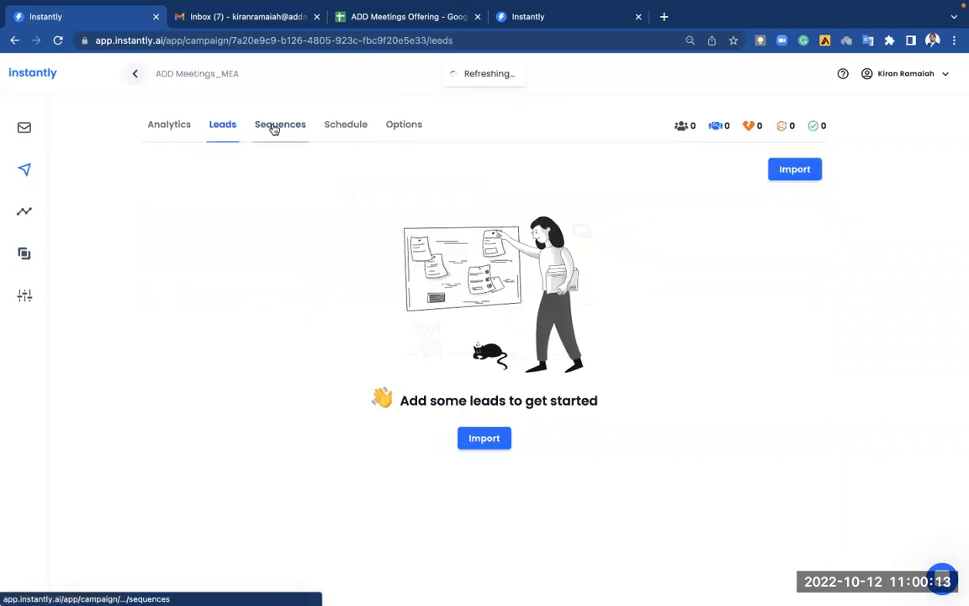
click(273, 127)
click(339, 125)
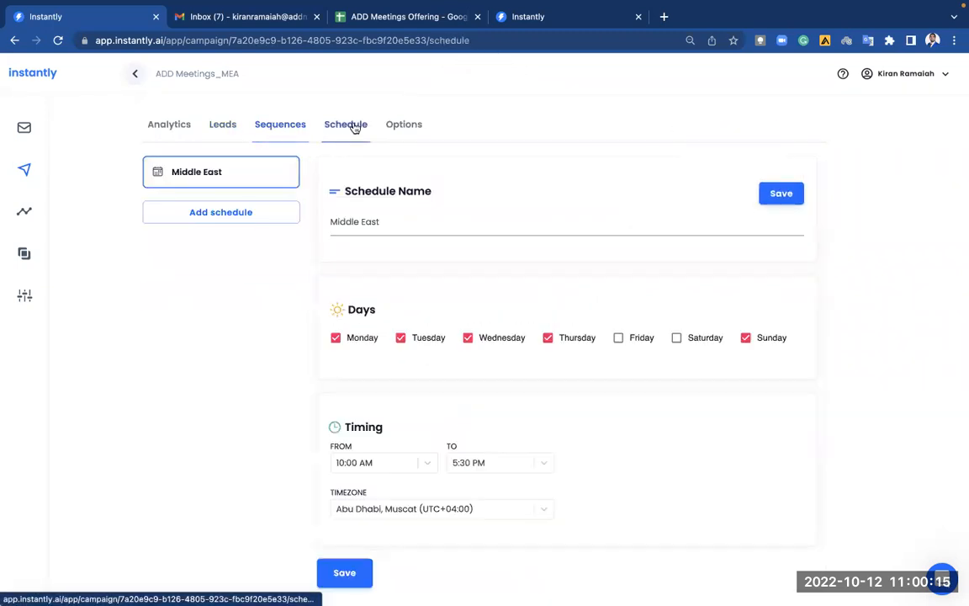
scroll(413, 392, down, 1)
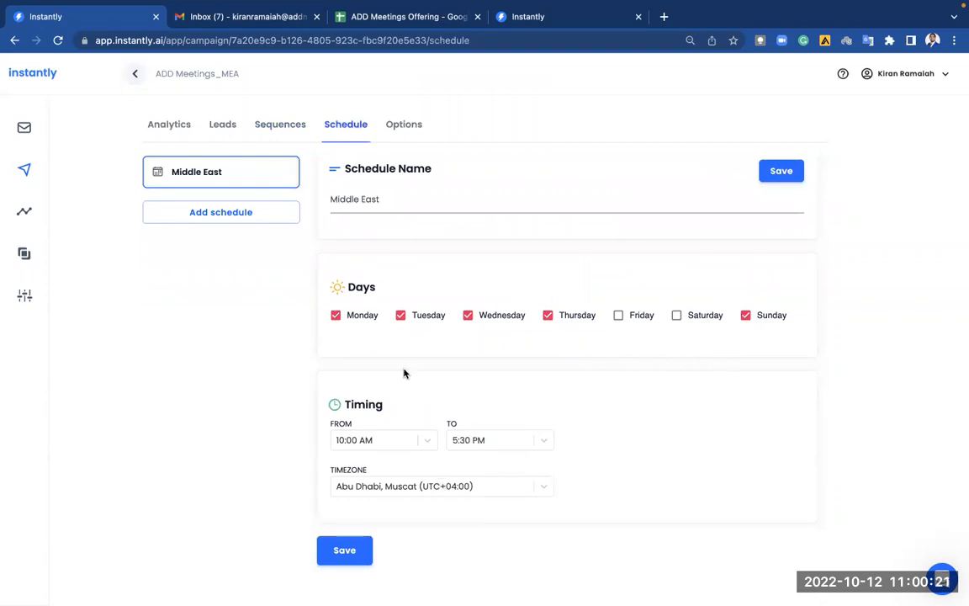
click(395, 127)
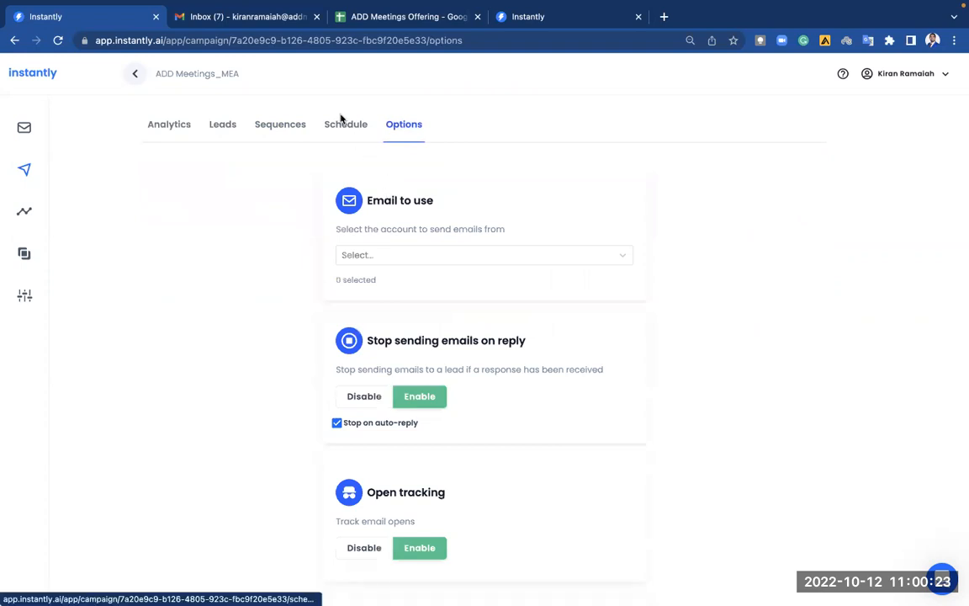
Select the addmeetings.com mailbox as the campaign's sending account.
scroll(521, 370, down, 5)
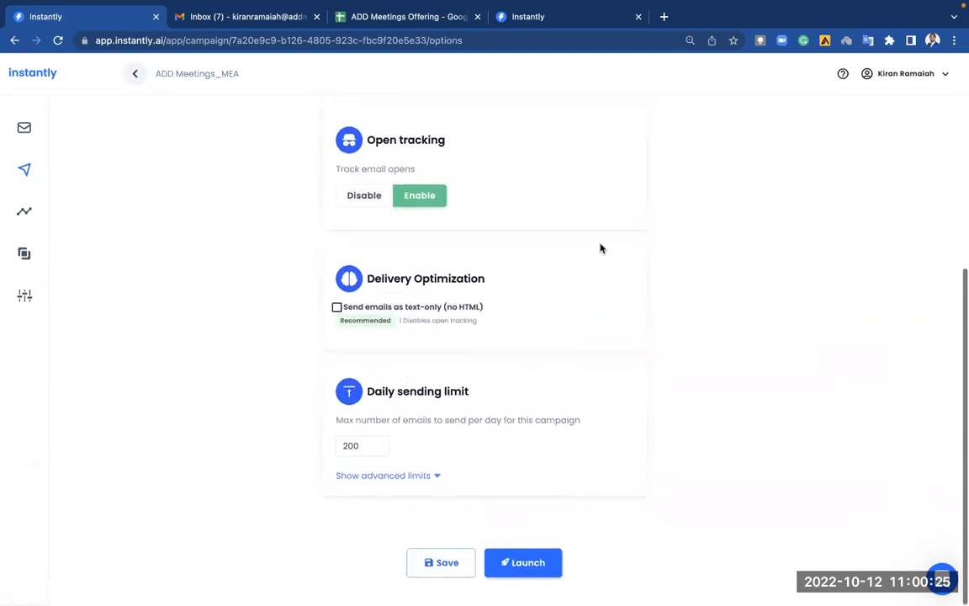
scroll(601, 246, up, 5)
click(567, 229)
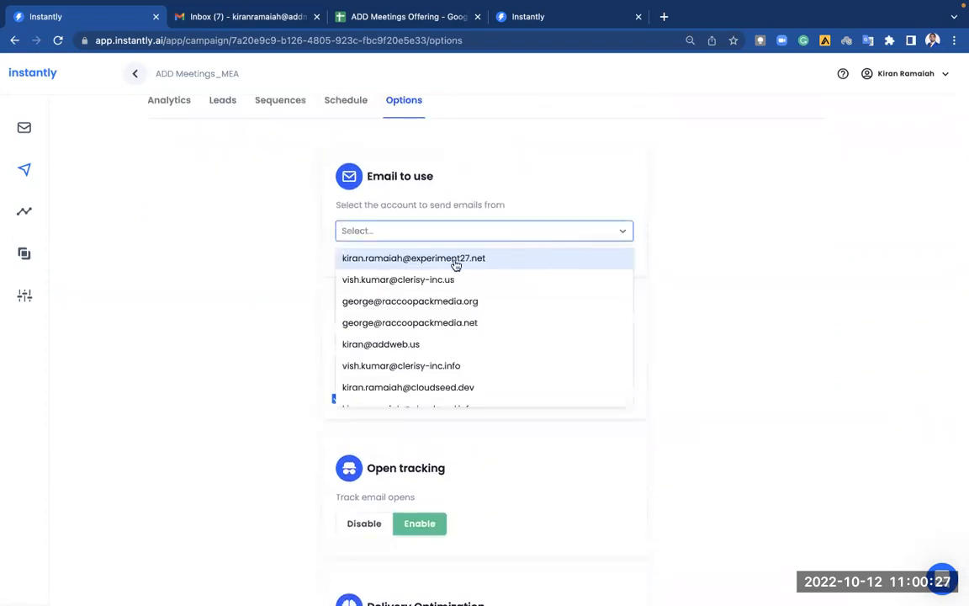
scroll(465, 290, down, 1)
scroll(464, 289, down, 2)
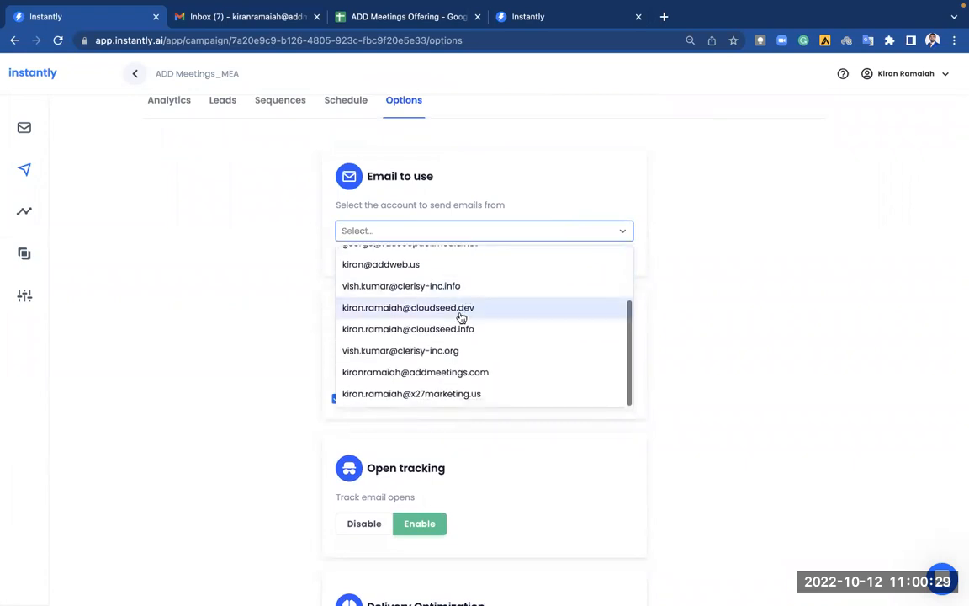
click(461, 375)
click(740, 302)
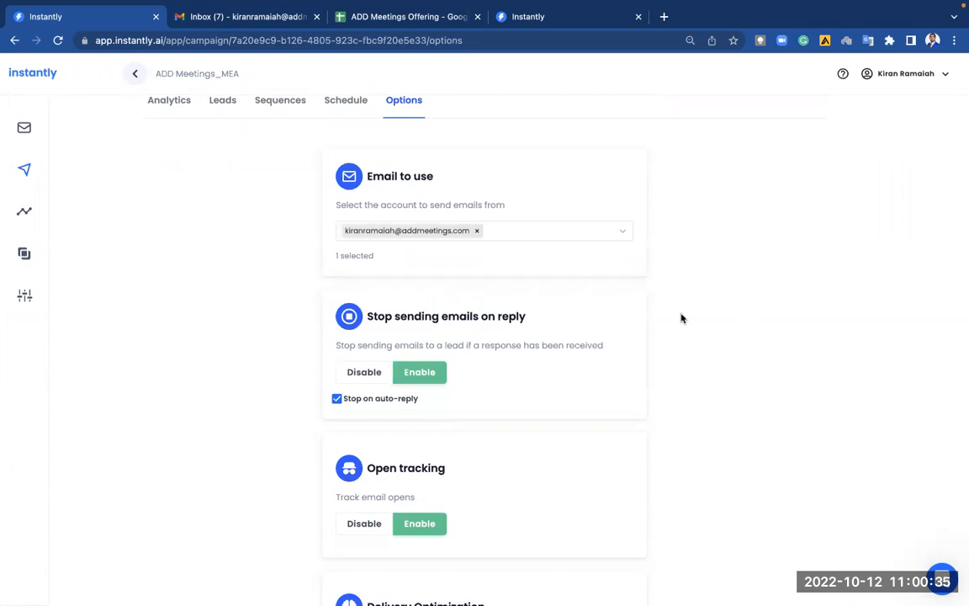
Uncheck Stop on auto-reply in the campaign options.
scroll(542, 371, down, 4)
scroll(543, 370, up, 3)
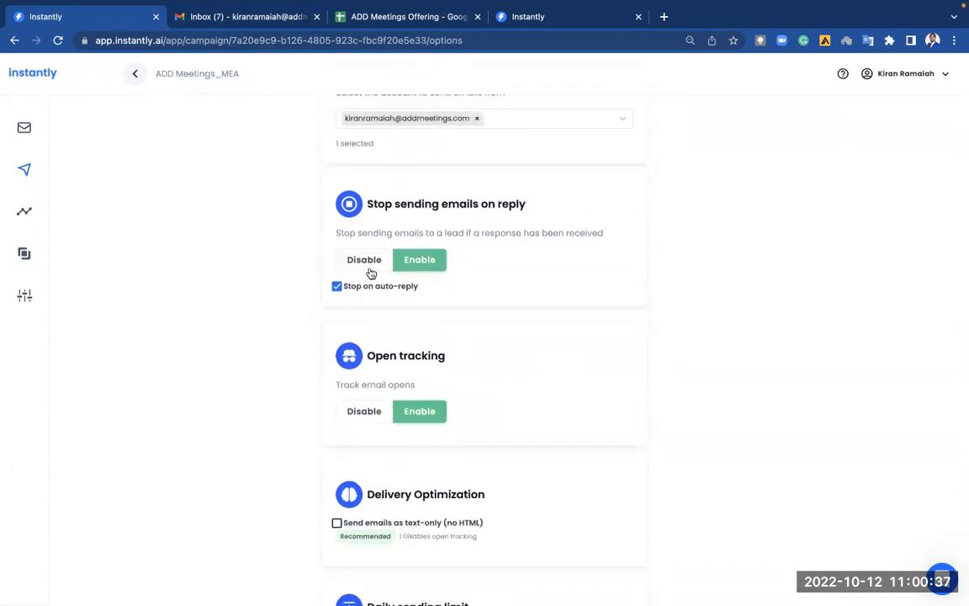
click(336, 288)
click(336, 288)
scroll(538, 372, down, 1)
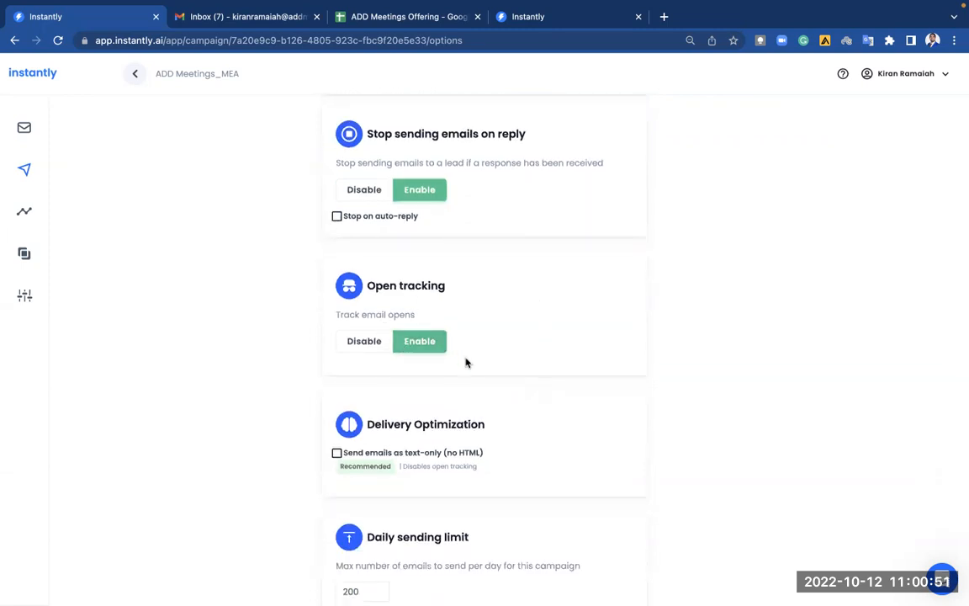
scroll(465, 361, down, 1)
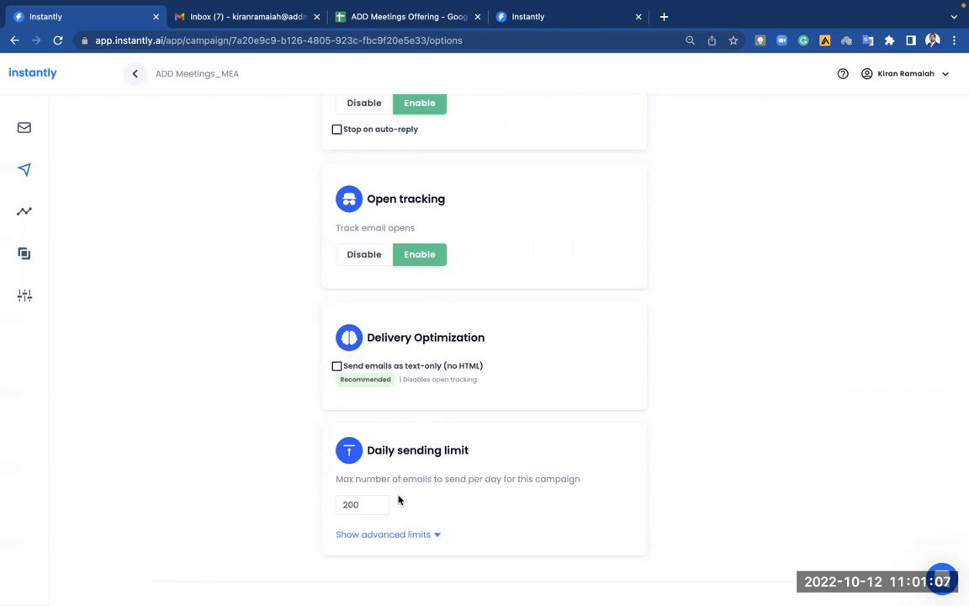
Reveal the advanced limits and set the daily sending limit to 25.
click(424, 534)
scroll(500, 519, down, 2)
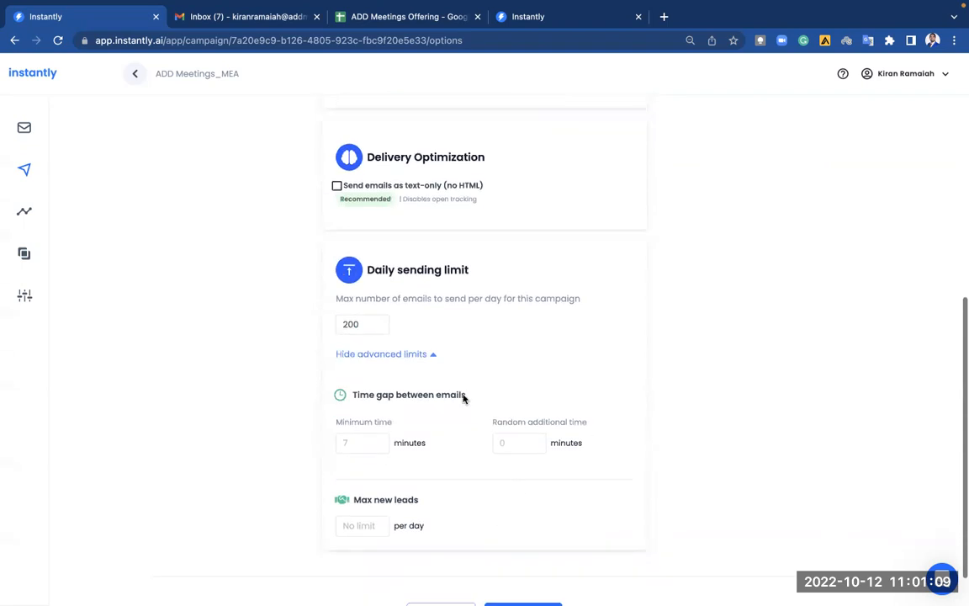
click(375, 327)
double_click(375, 326)
key(BackSpace)
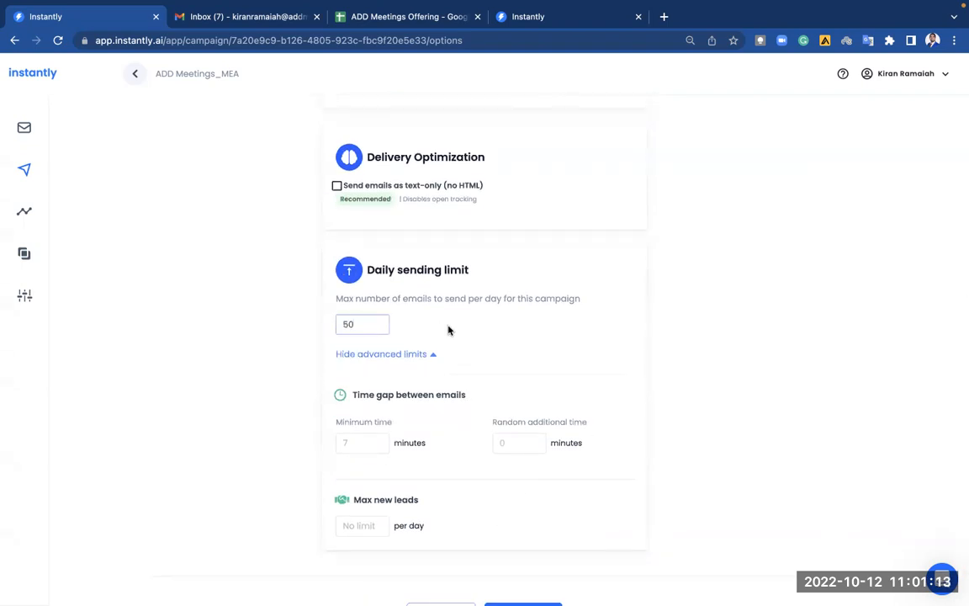
double_click(378, 323)
text(25)
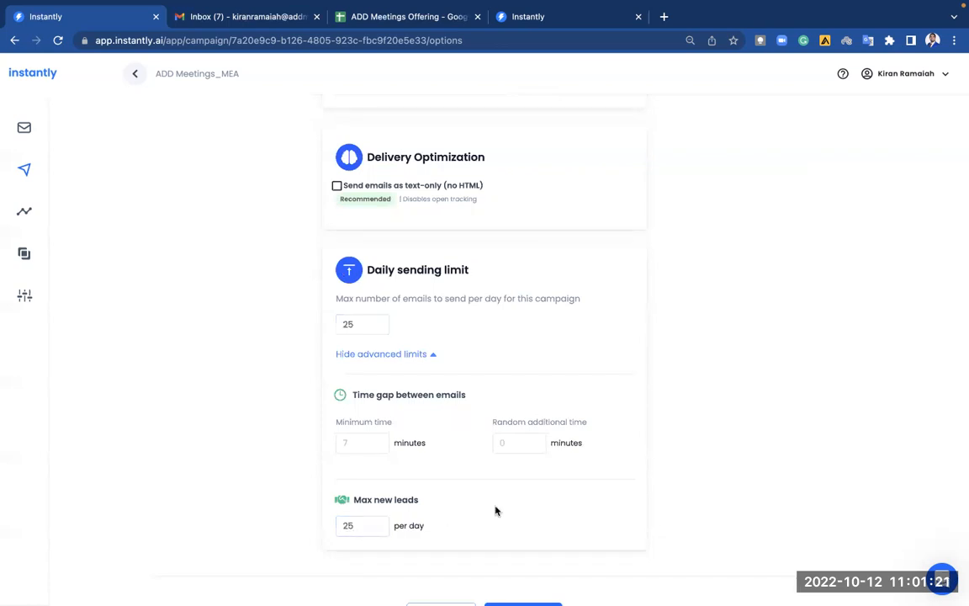
scroll(496, 511, down, 1)
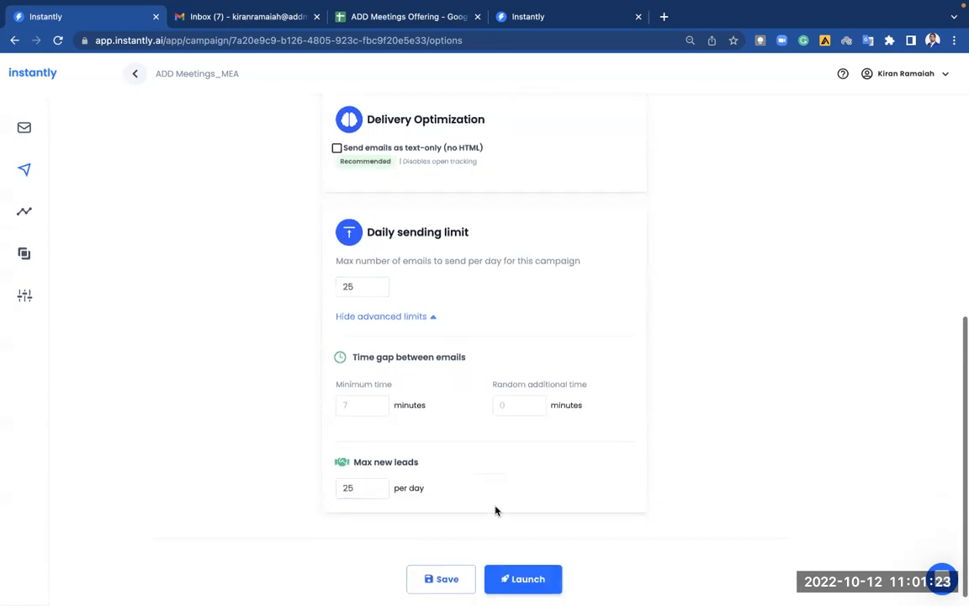
drag(372, 284, 332, 290)
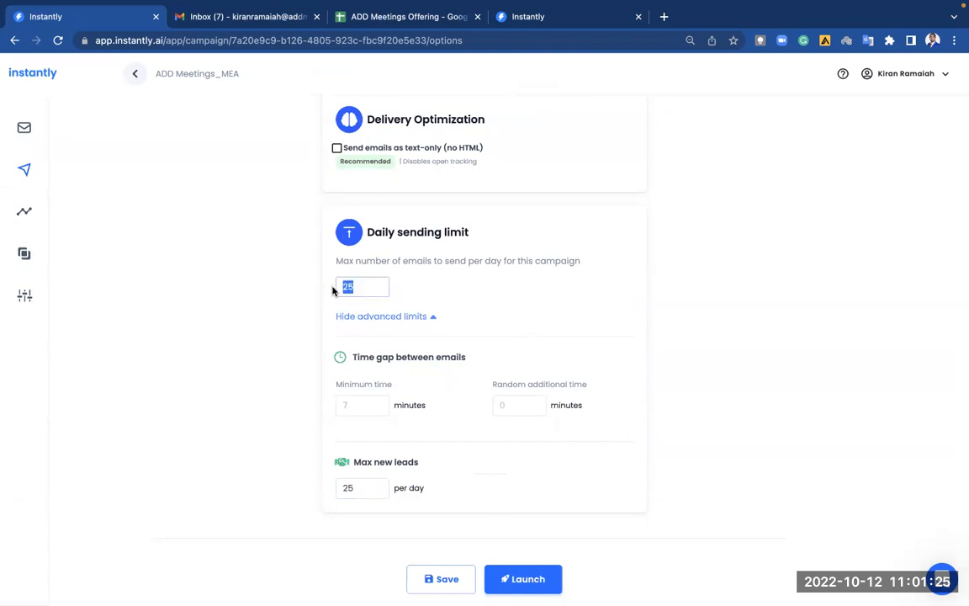
click(458, 314)
Set max new leads per day to 25, keep the minimum wait unchanged, and save.
drag(371, 489, 318, 493)
click(487, 493)
drag(350, 360, 469, 359)
click(365, 402)
click(513, 409)
click(376, 404)
click(490, 444)
click(459, 586)
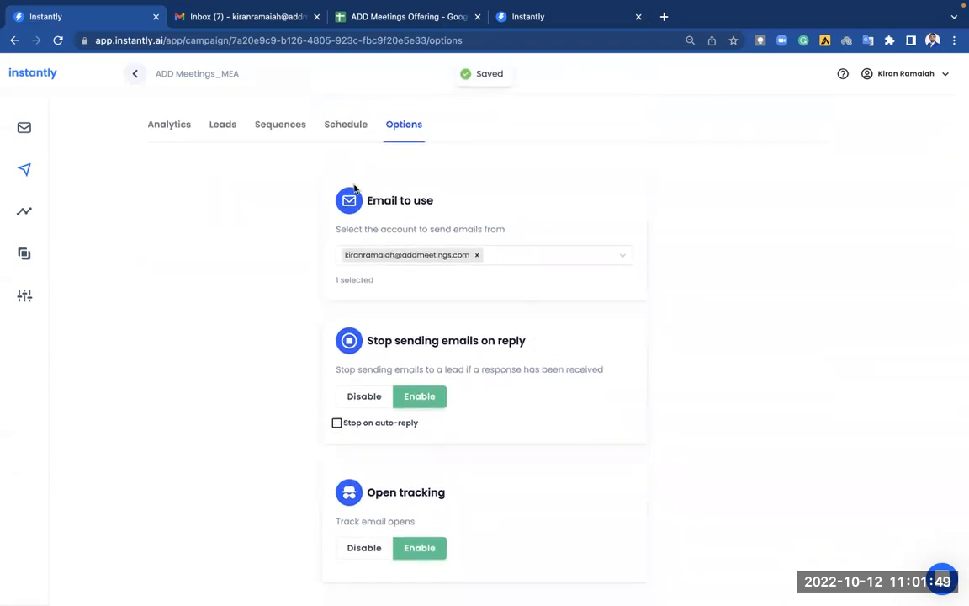
click(176, 126)
Look over the campaign's leads and sequence email, then go to the Email Accounts list.
click(223, 126)
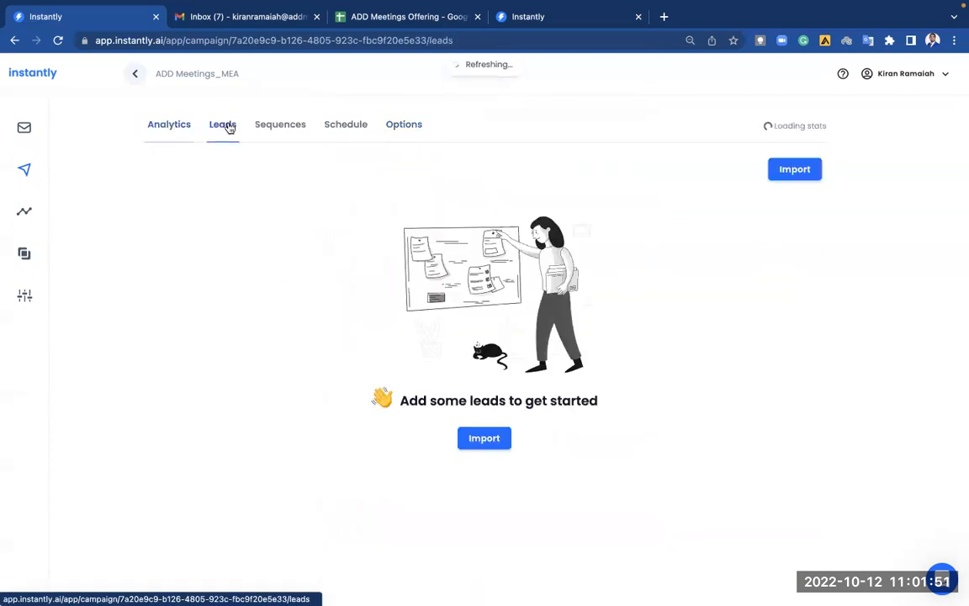
click(282, 126)
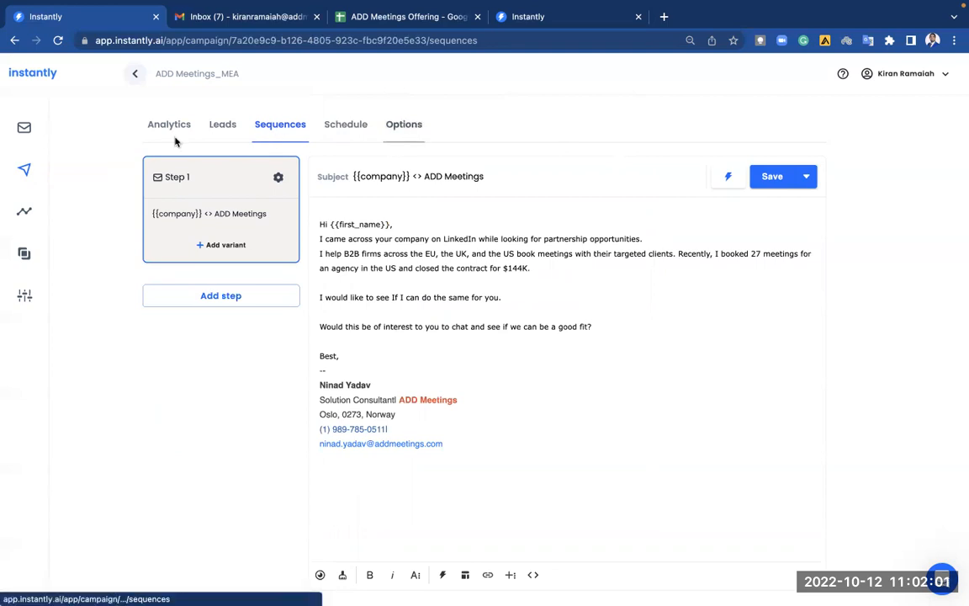
click(24, 127)
scroll(389, 325, down, 3)
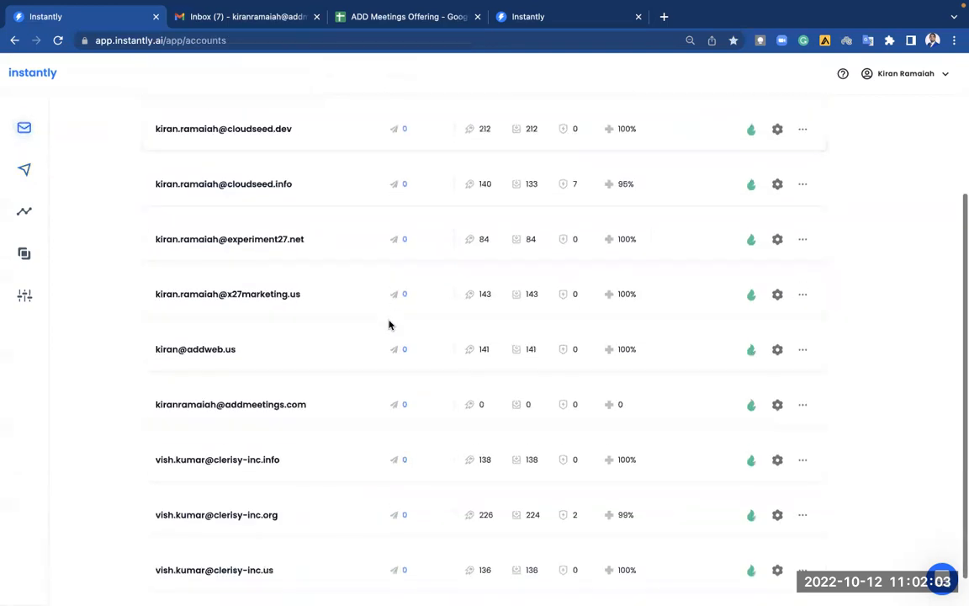
Change the new sender account's daily campaign limit from 50 to 100 and save.
scroll(370, 330, down, 1)
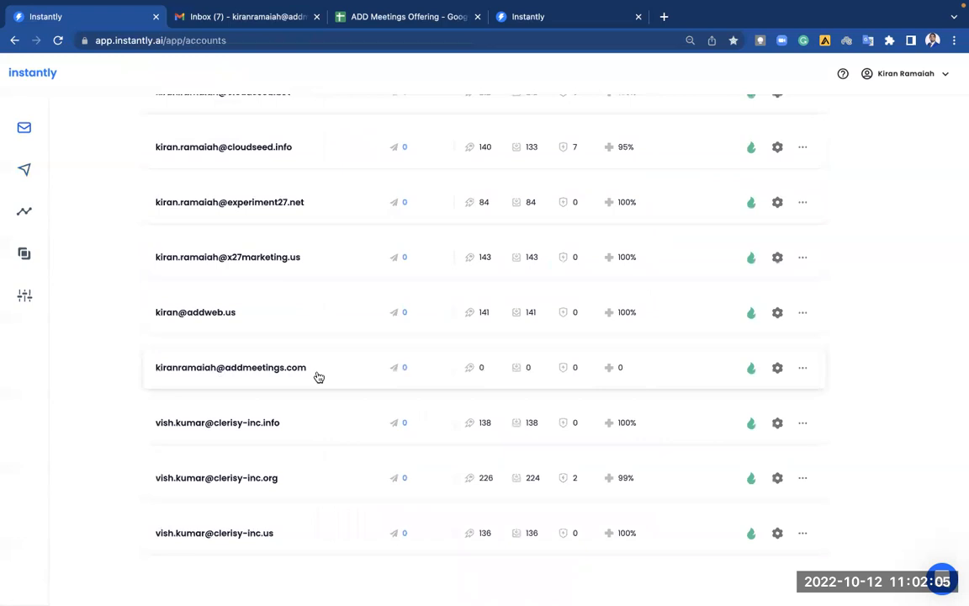
click(777, 368)
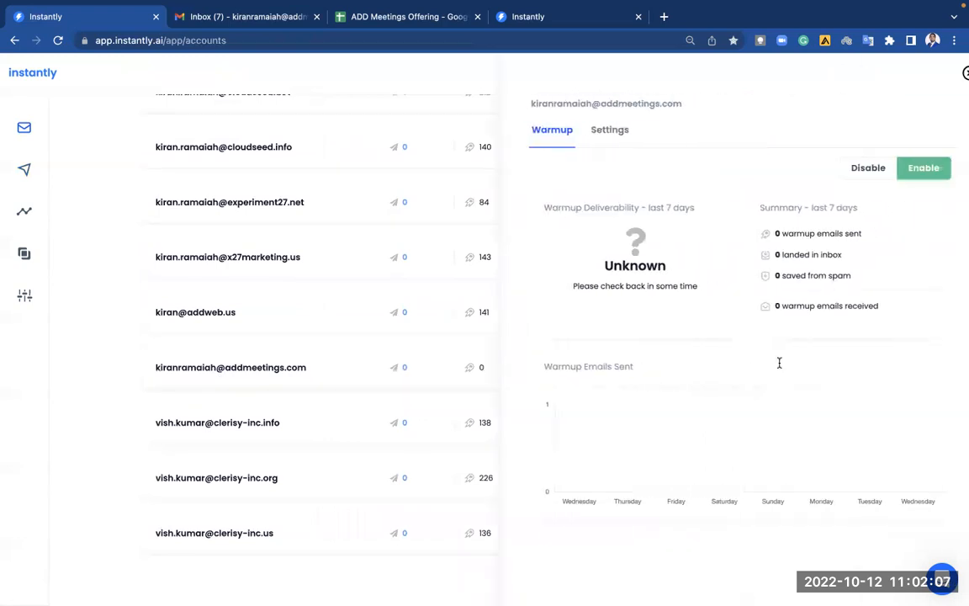
click(593, 131)
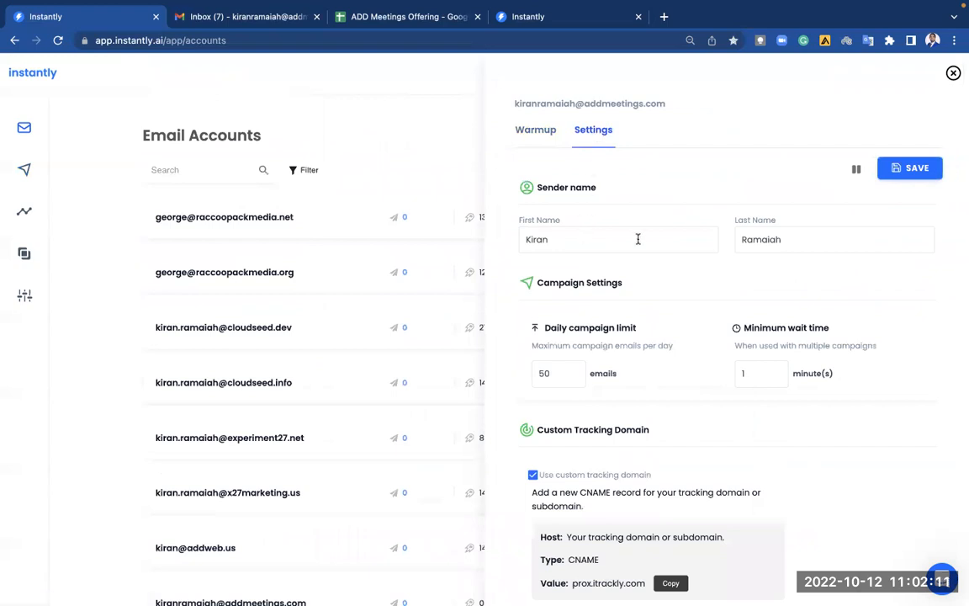
click(579, 375)
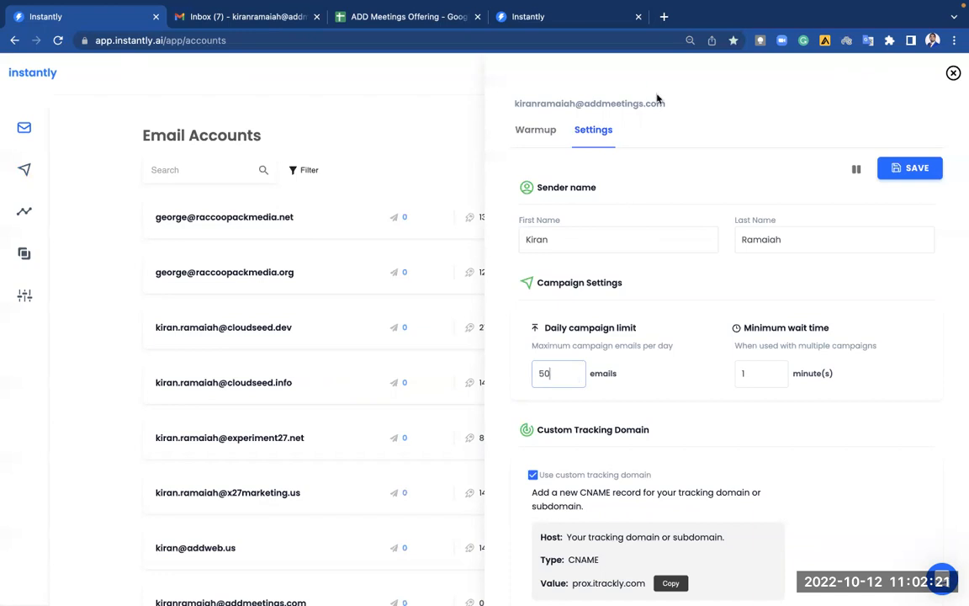
double_click(566, 374)
text(100)
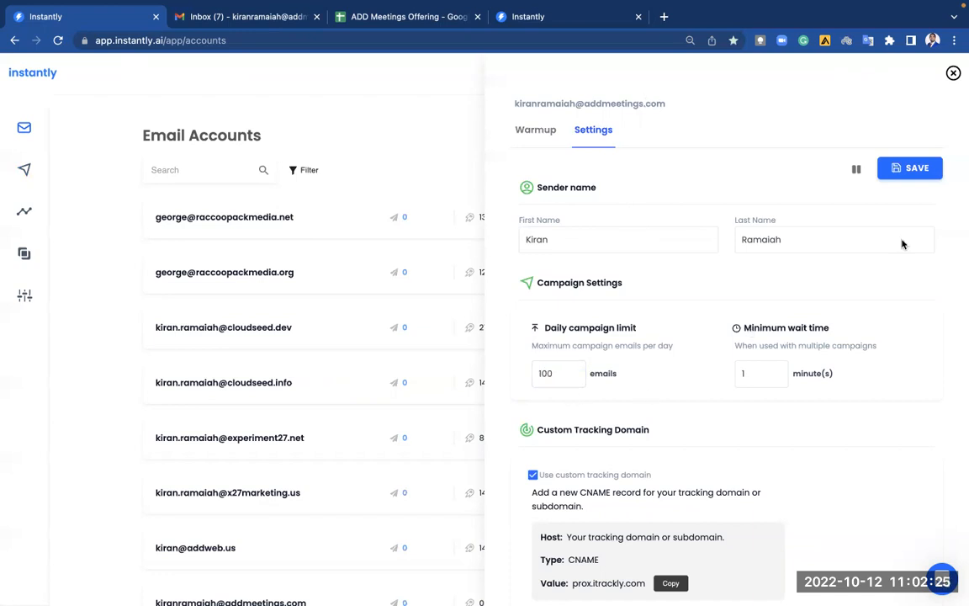
click(921, 168)
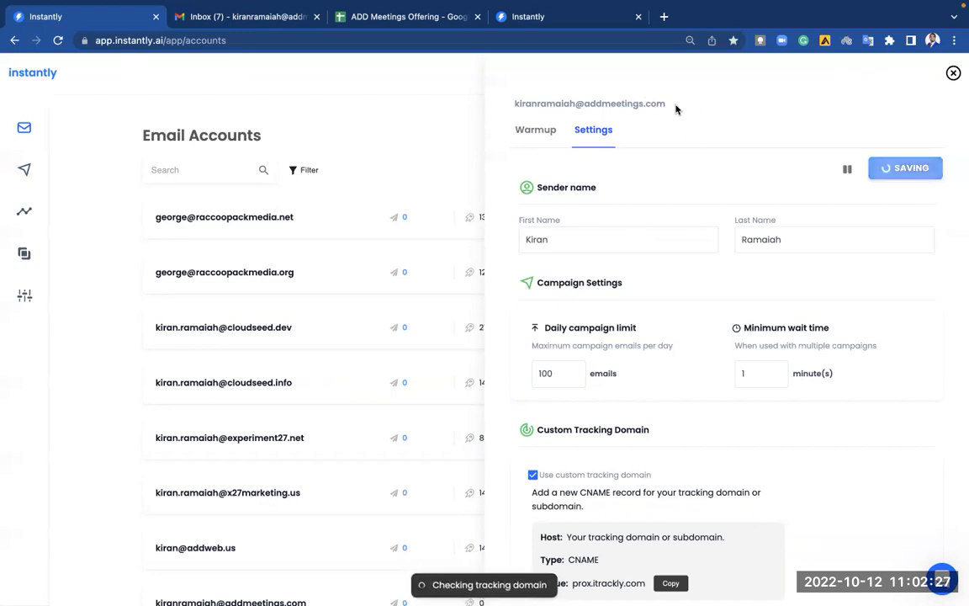
Save the account settings again and check the custom tracking domain section.
drag(676, 107, 506, 109)
click(599, 74)
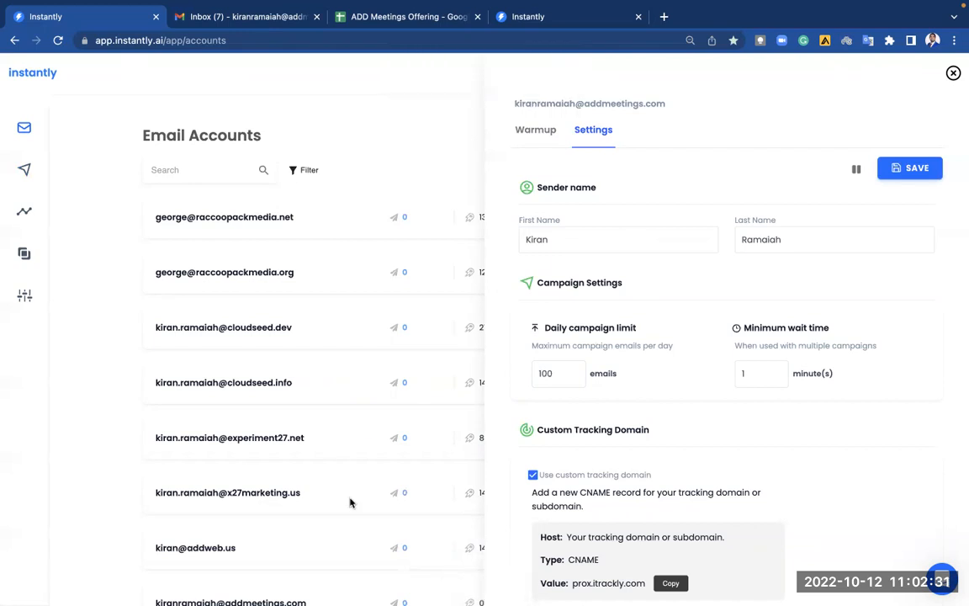
scroll(351, 502, down, 3)
scroll(833, 173, up, 3)
click(915, 168)
scroll(402, 411, down, 2)
scroll(401, 411, down, 5)
scroll(757, 283, up, 6)
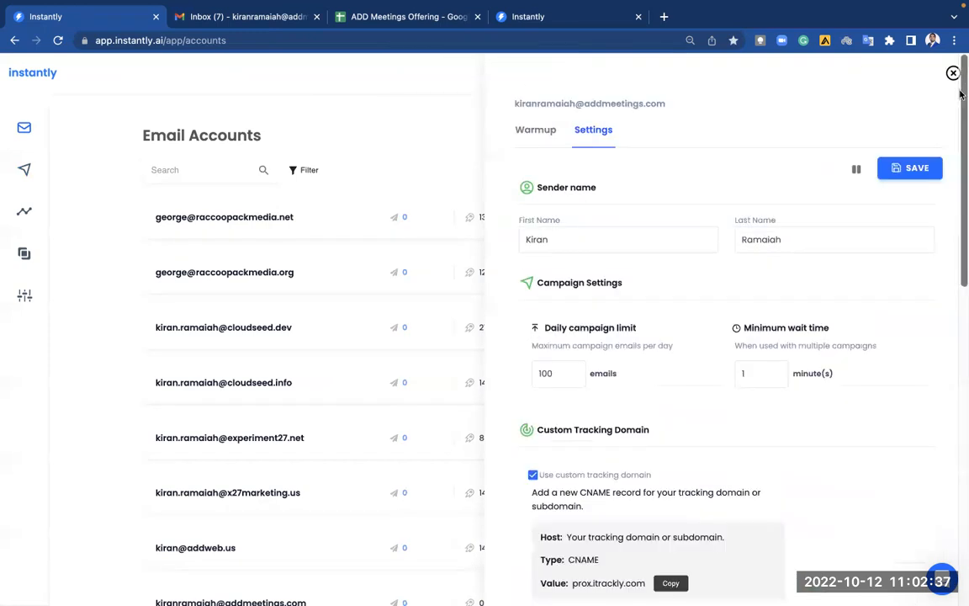
Close the sender account panel, briefly reopen its details, and close it again.
click(953, 73)
scroll(627, 368, down, 3)
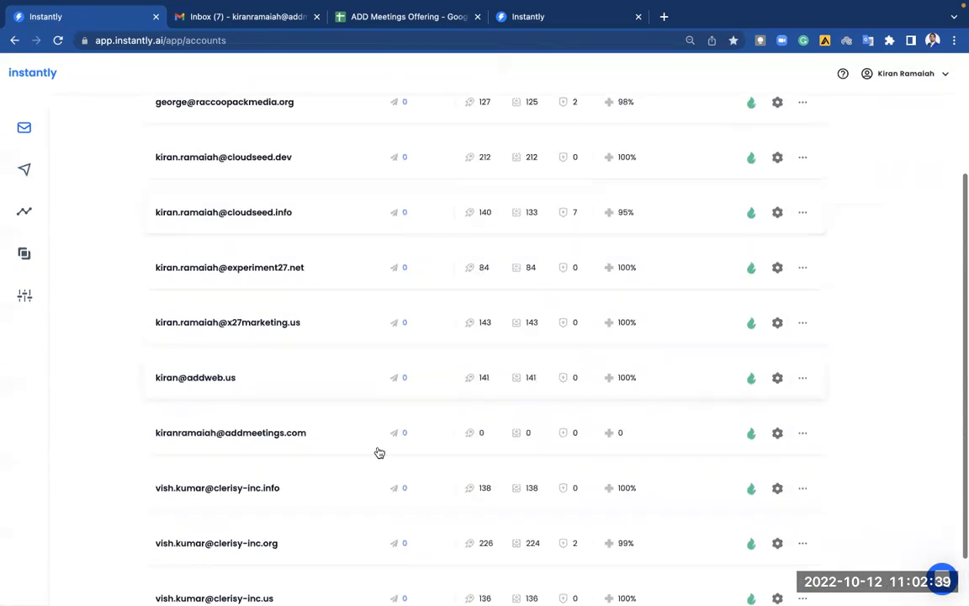
click(317, 439)
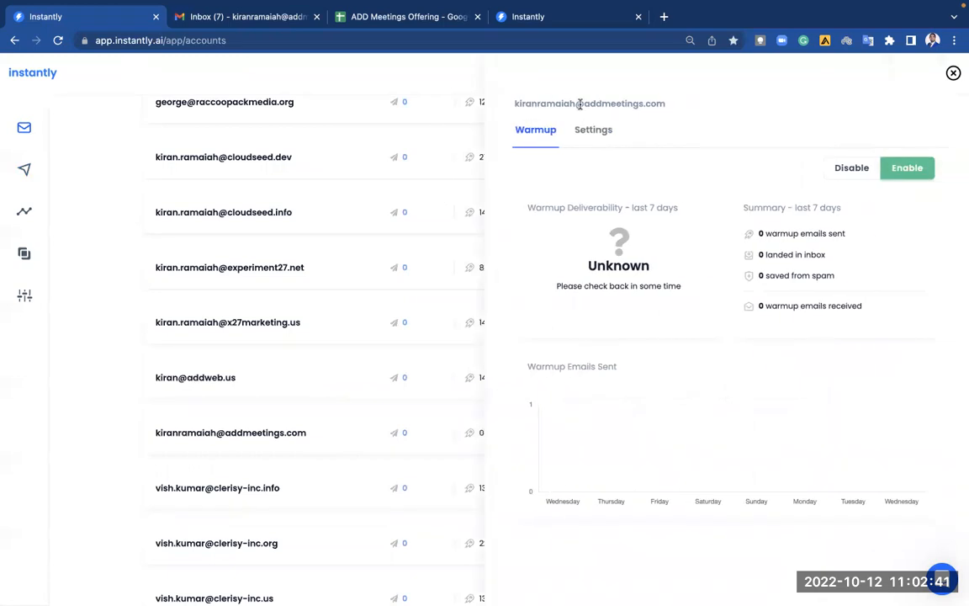
click(953, 73)
Confirm ADD Meetings_MEA's advanced limits still show 25 emails and 25 new leads per day.
click(26, 171)
click(230, 229)
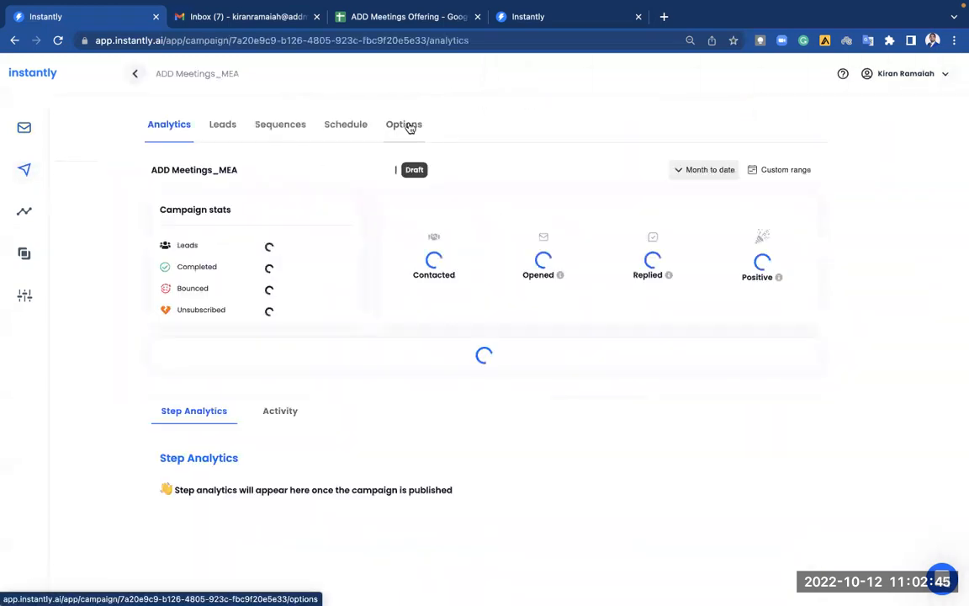
click(392, 127)
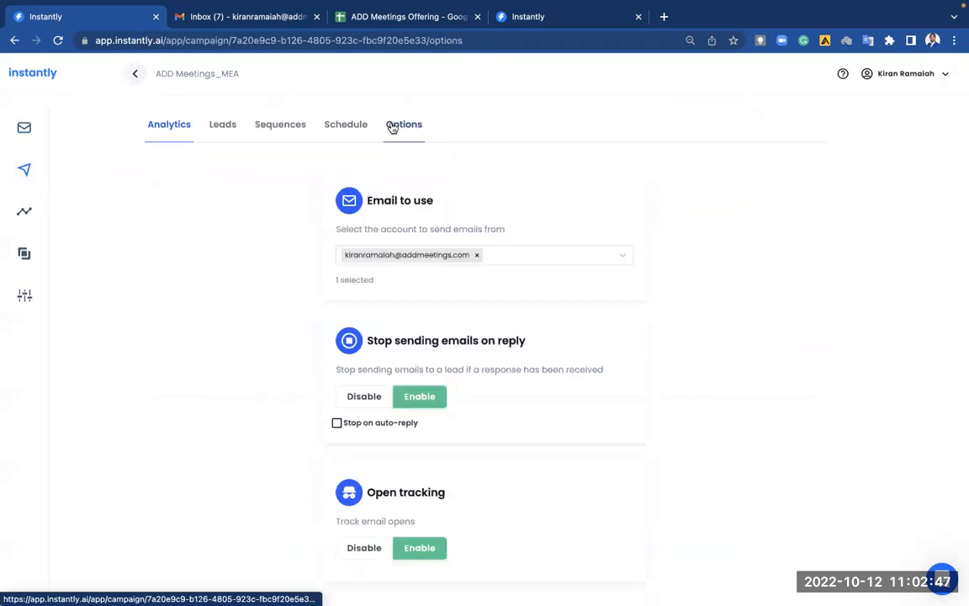
scroll(480, 372, down, 5)
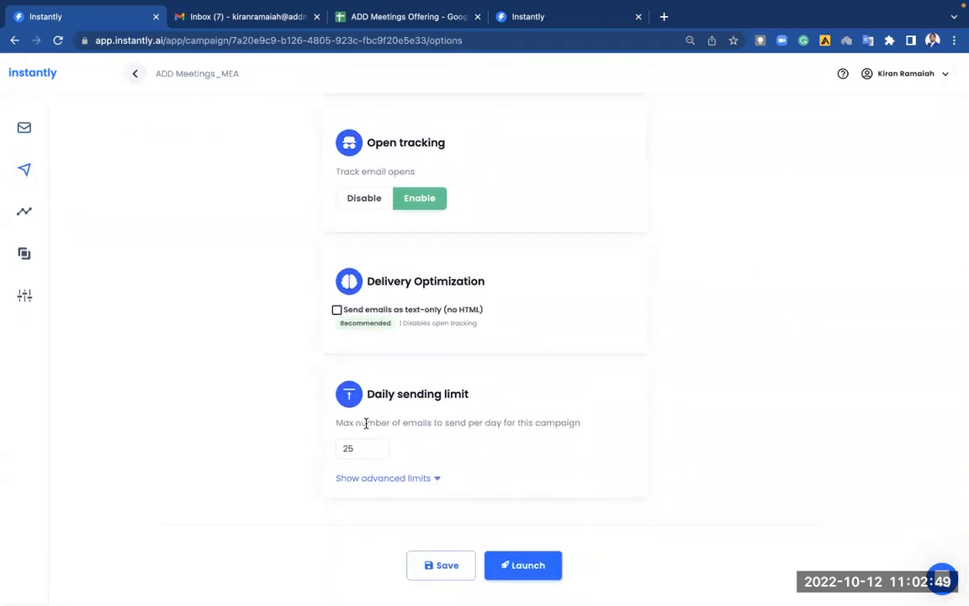
click(436, 478)
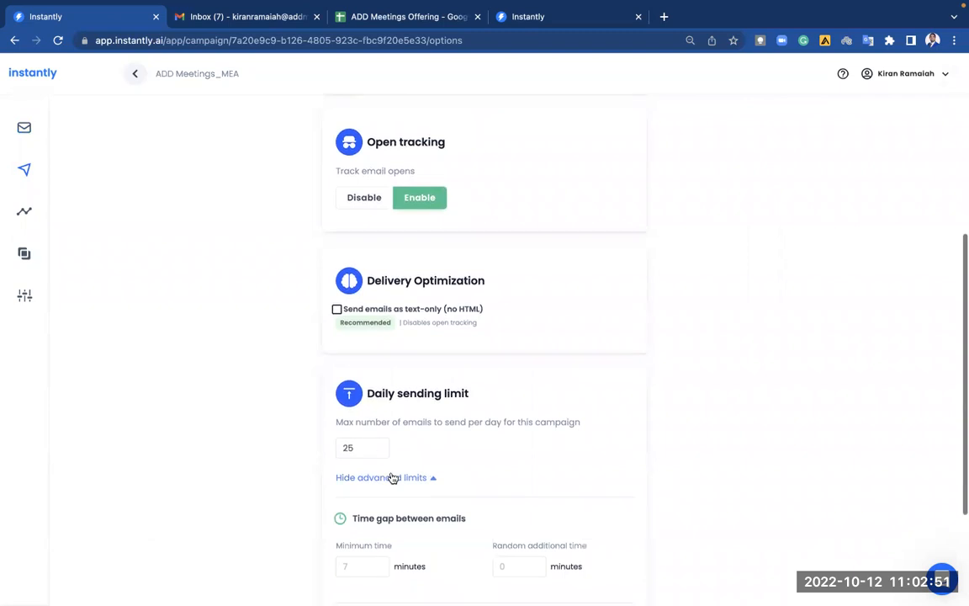
scroll(379, 319, down, 3)
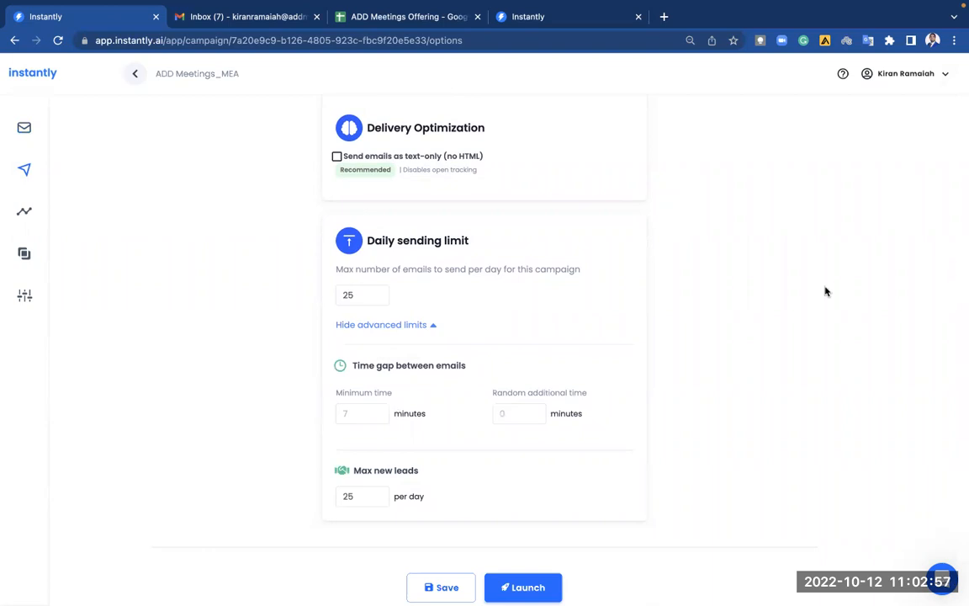
scroll(824, 291, up, 2)
scroll(825, 291, up, 4)
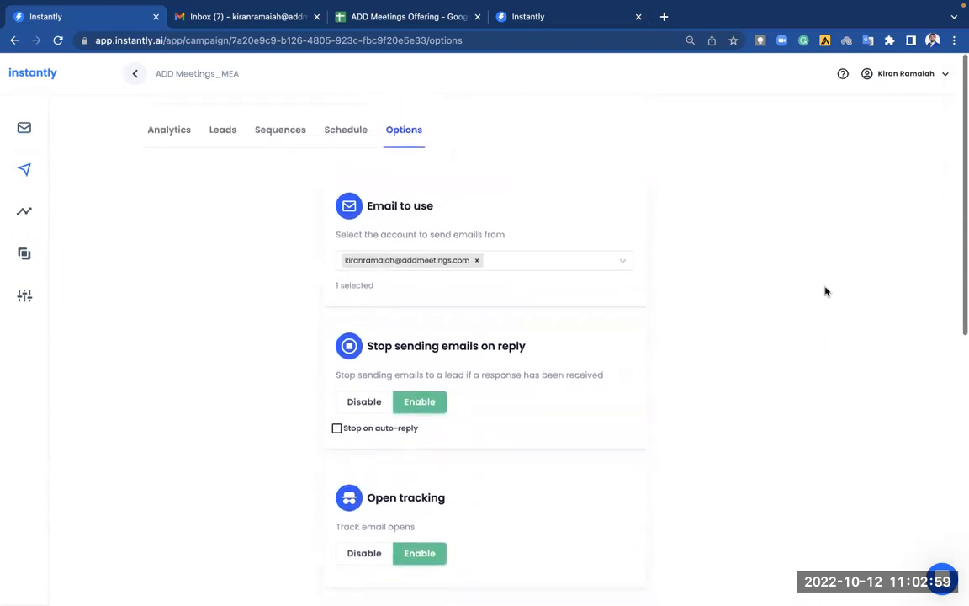
scroll(824, 291, down, 5)
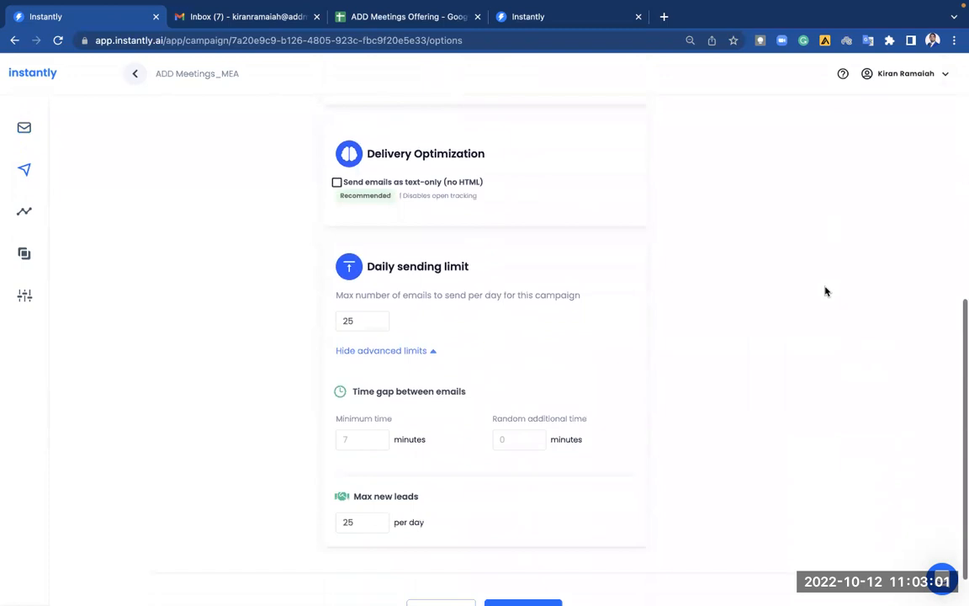
scroll(825, 291, up, 4)
scroll(820, 290, down, 3)
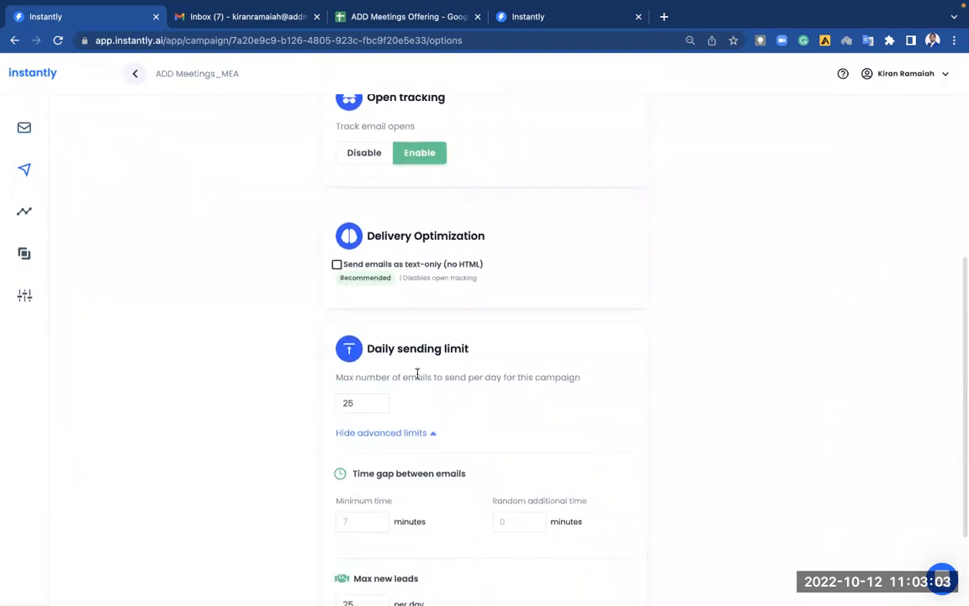
scroll(534, 303, up, 5)
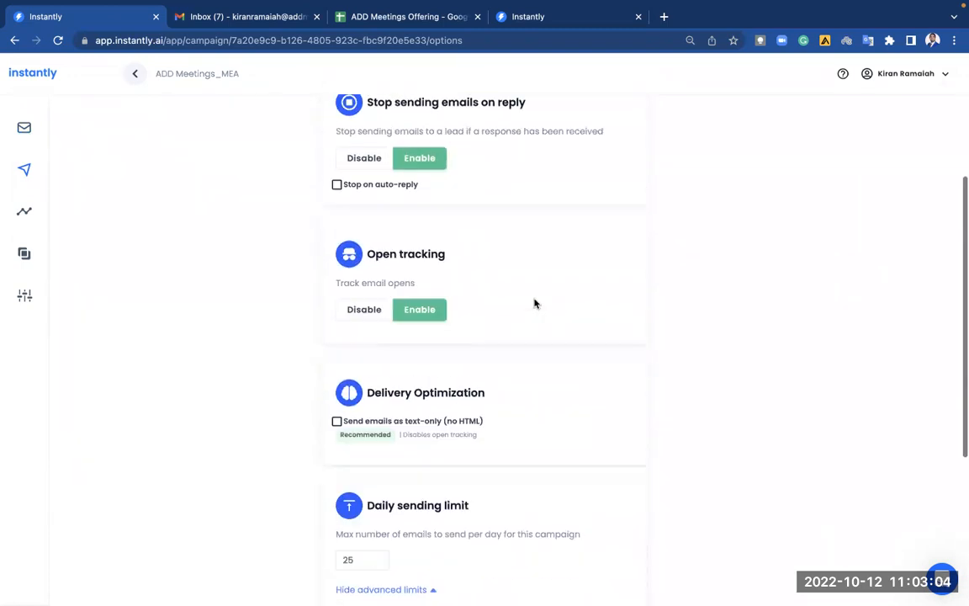
click(134, 73)
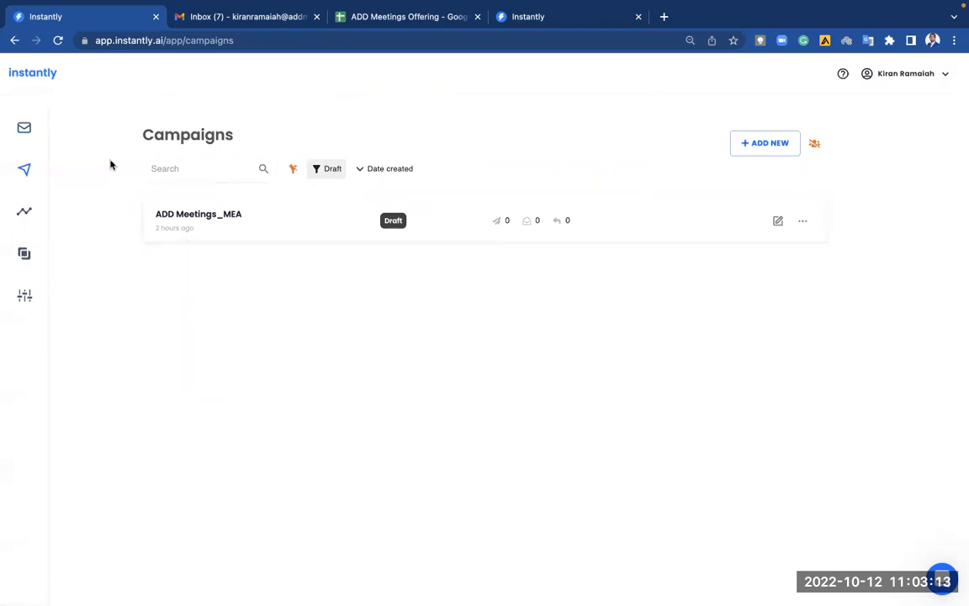
Save the addmeetings.com sender account's settings from its Settings tab.
click(52, 135)
scroll(523, 320, down, 5)
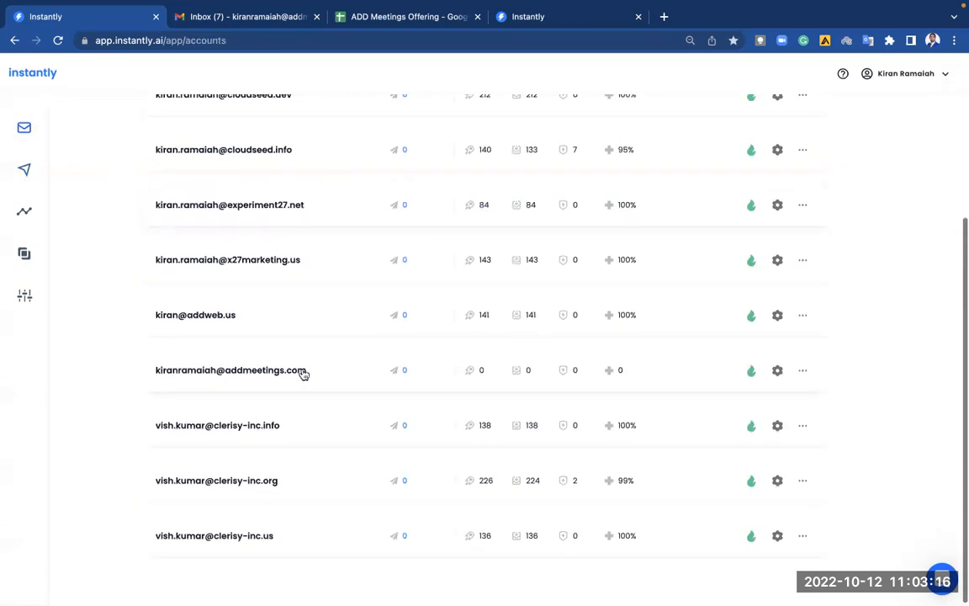
click(777, 370)
click(604, 135)
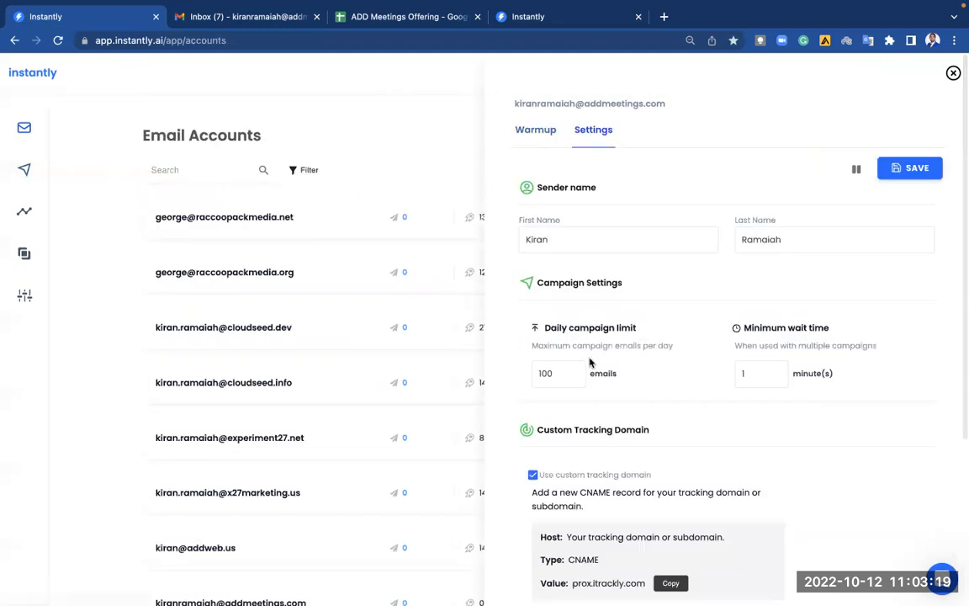
scroll(572, 373, down, 4)
scroll(572, 372, up, 4)
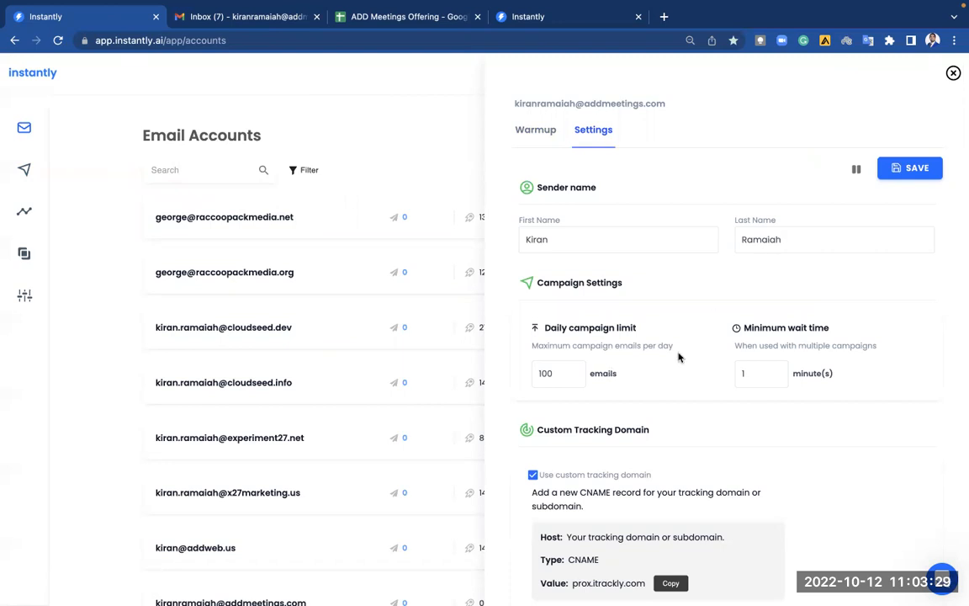
click(908, 169)
click(953, 73)
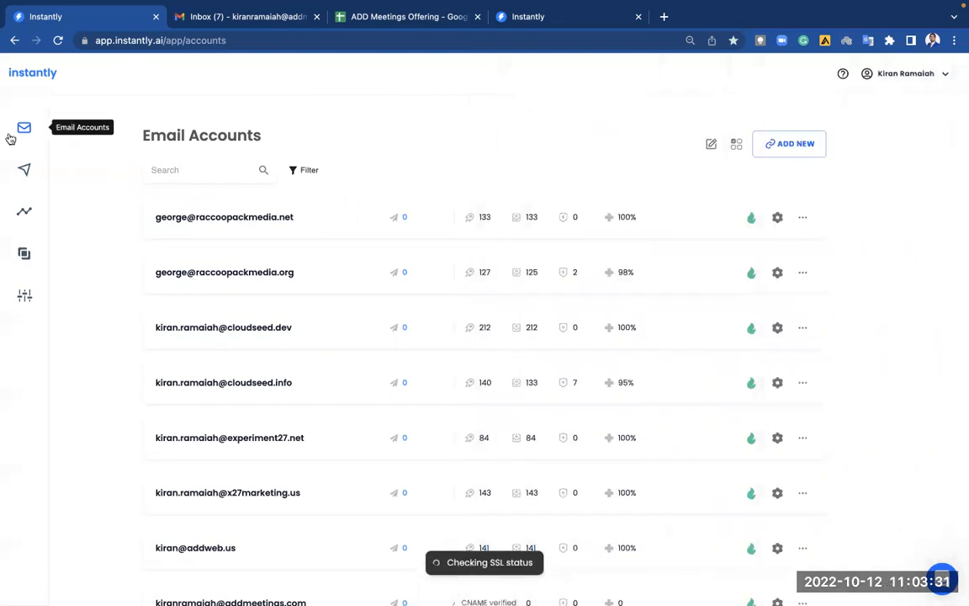
Pause warmup on the last account and review its campaign settings.
scroll(254, 351, down, 3)
scroll(254, 351, down, 2)
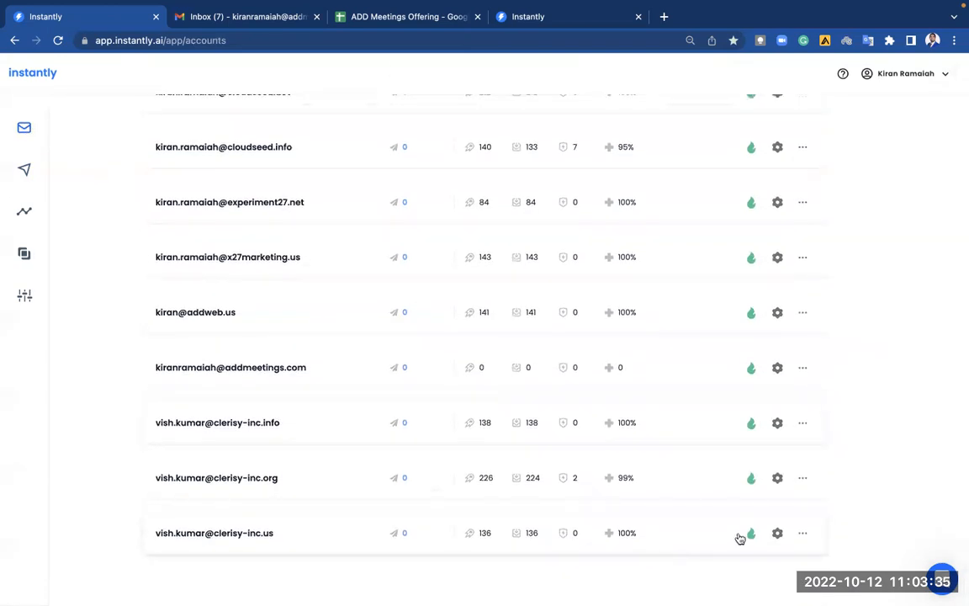
click(747, 535)
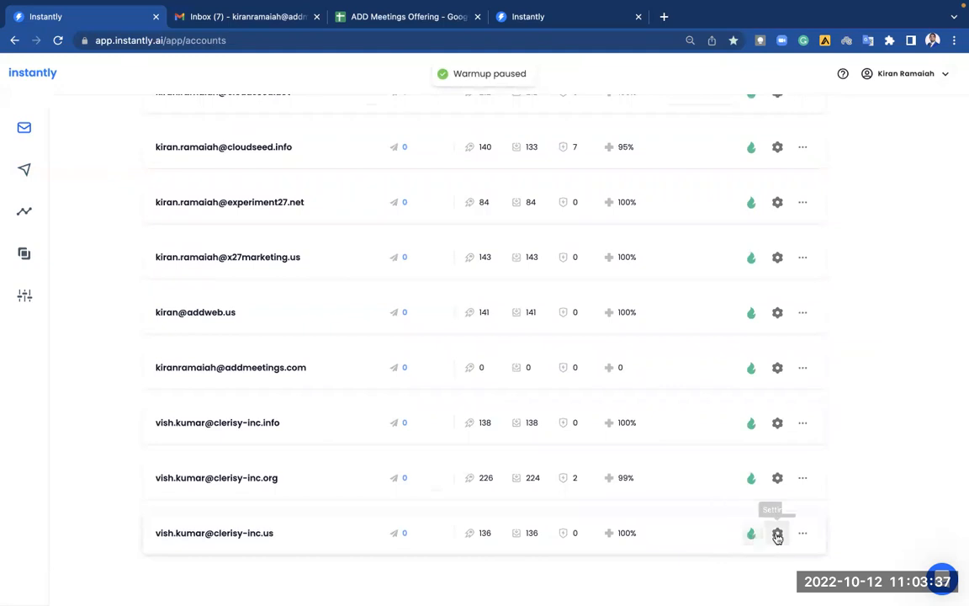
click(777, 535)
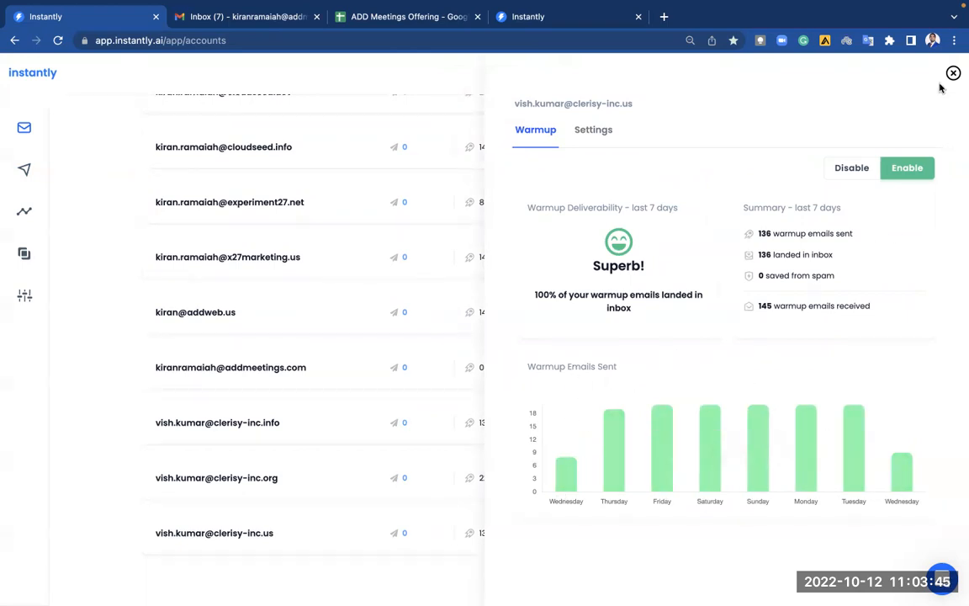
click(584, 131)
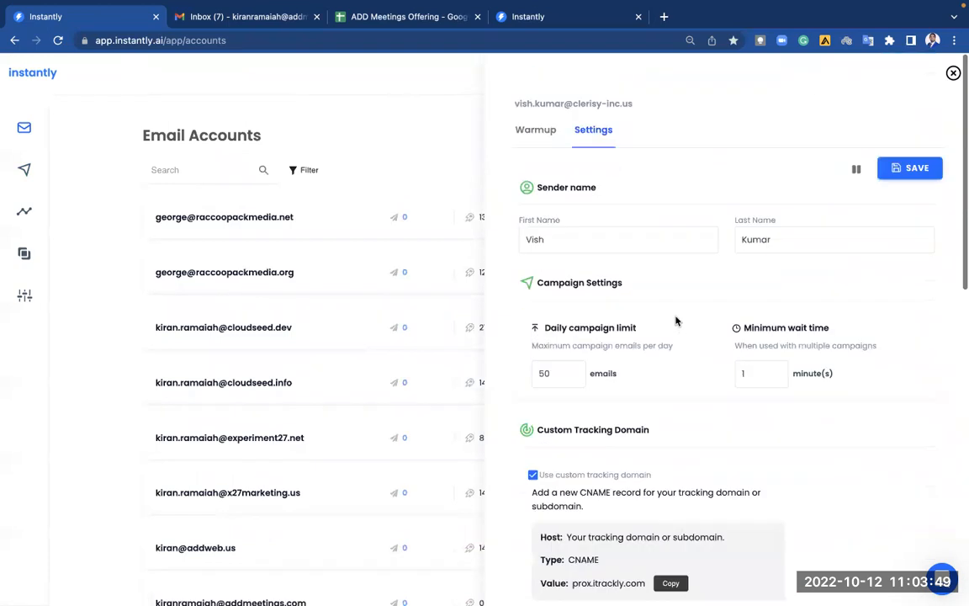
click(954, 73)
Review the campaign settings of the clerisy-inc.info and clerisy-inc.org accounts.
scroll(800, 291, down, 3)
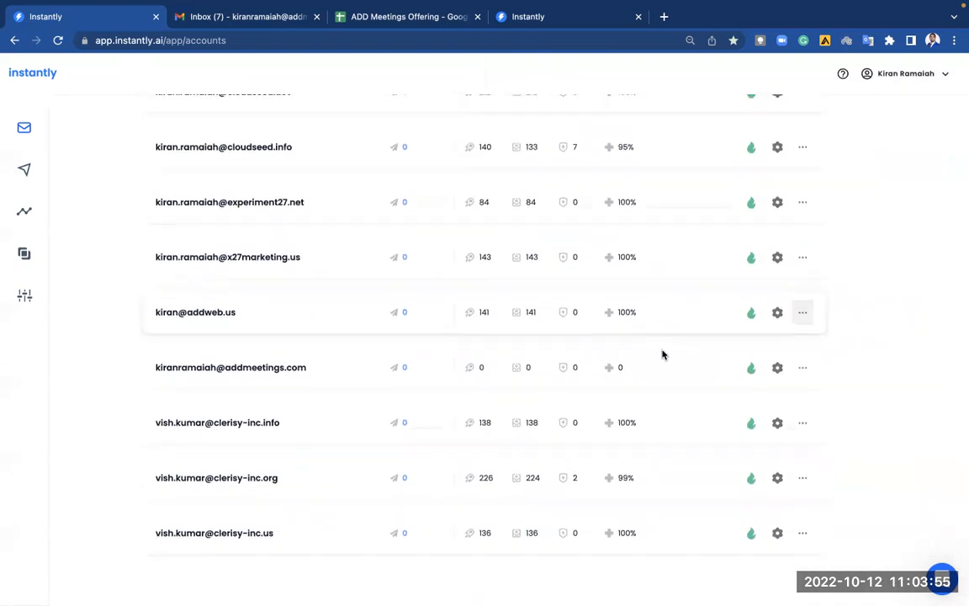
click(777, 422)
click(603, 133)
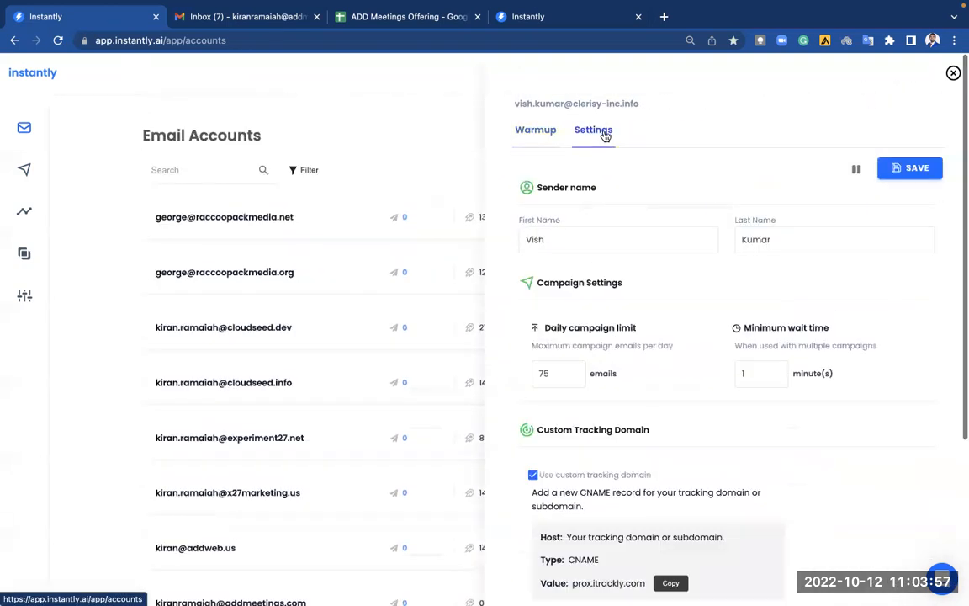
click(953, 73)
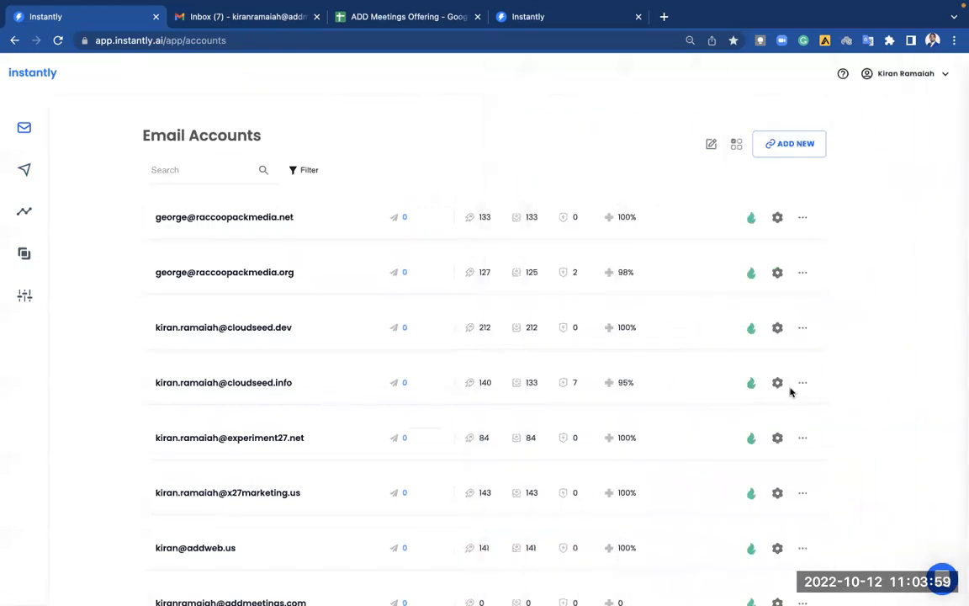
scroll(790, 391, down, 3)
click(777, 478)
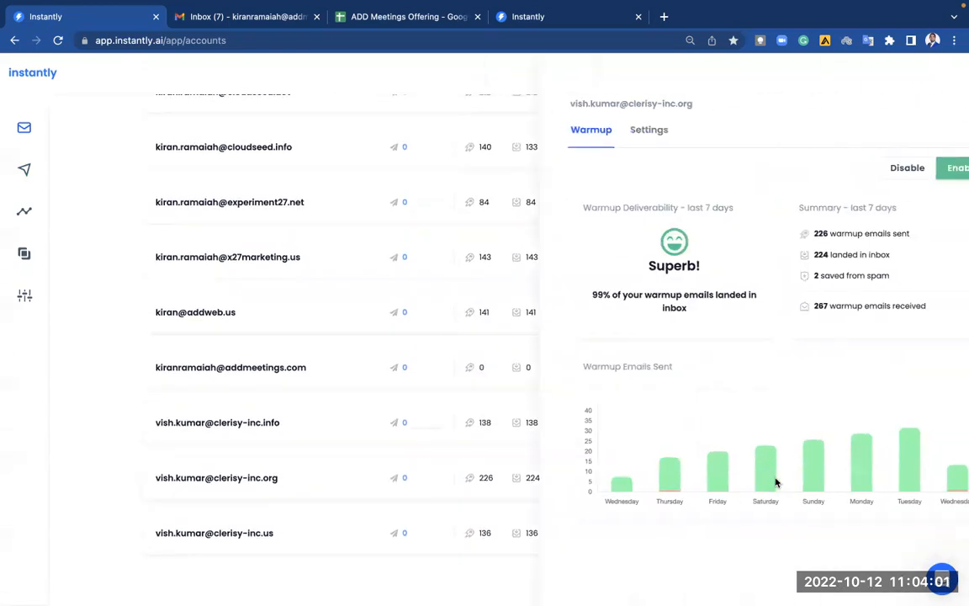
click(601, 135)
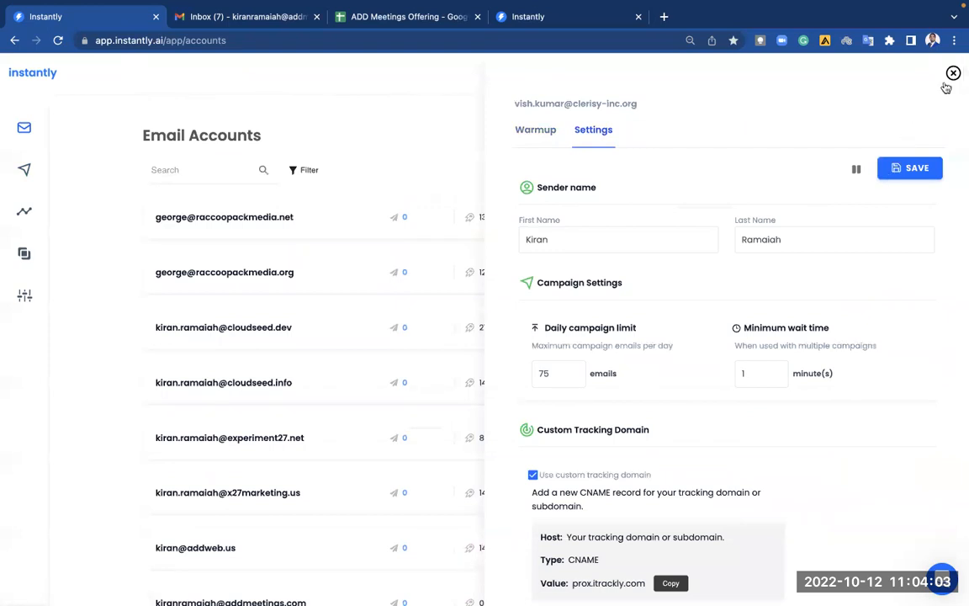
click(953, 73)
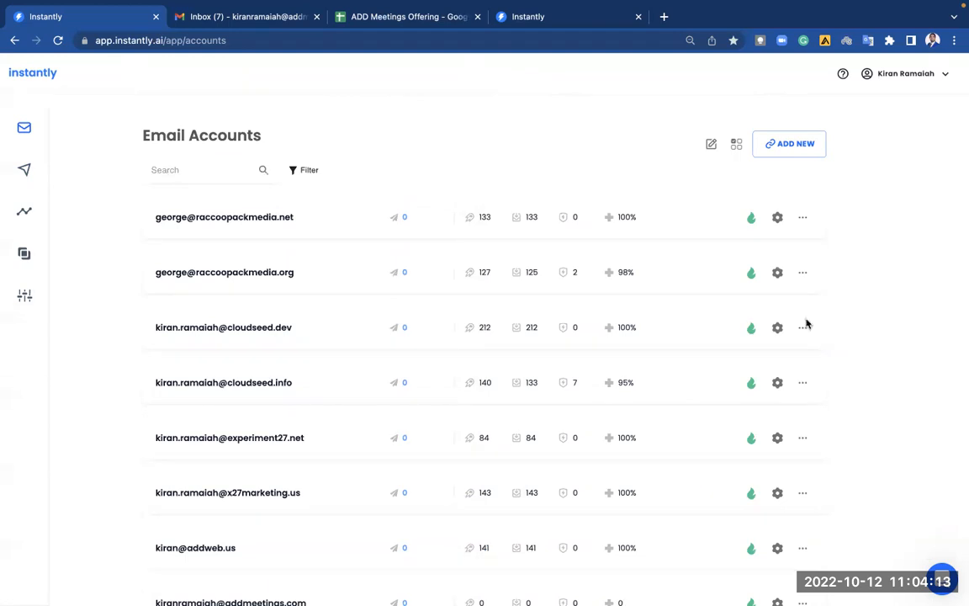
Run Check Status on track.addmeetings.com to verify its CNAME and SSL.
scroll(826, 383, down, 3)
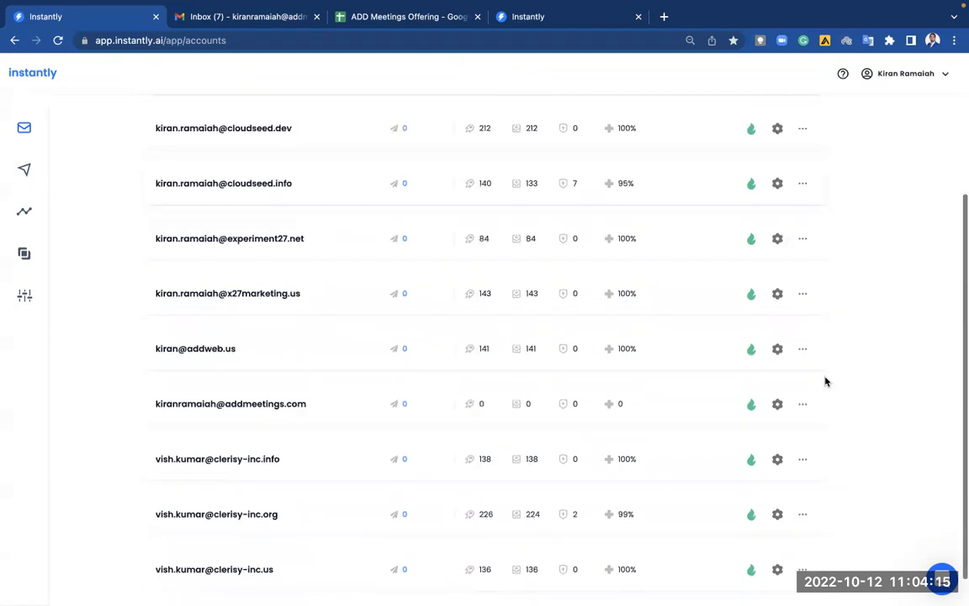
click(778, 408)
click(593, 132)
scroll(740, 356, down, 5)
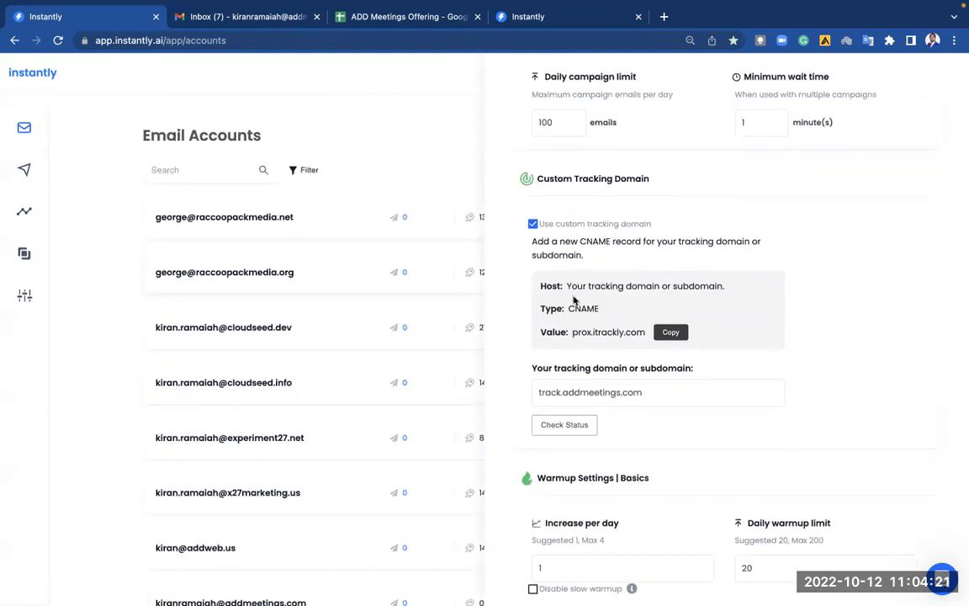
drag(566, 286, 731, 354)
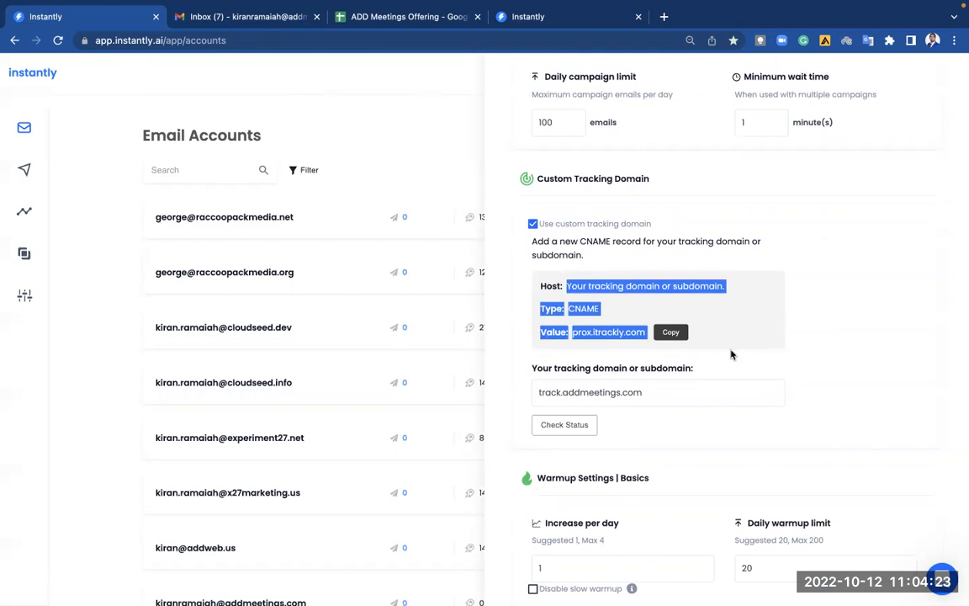
click(846, 385)
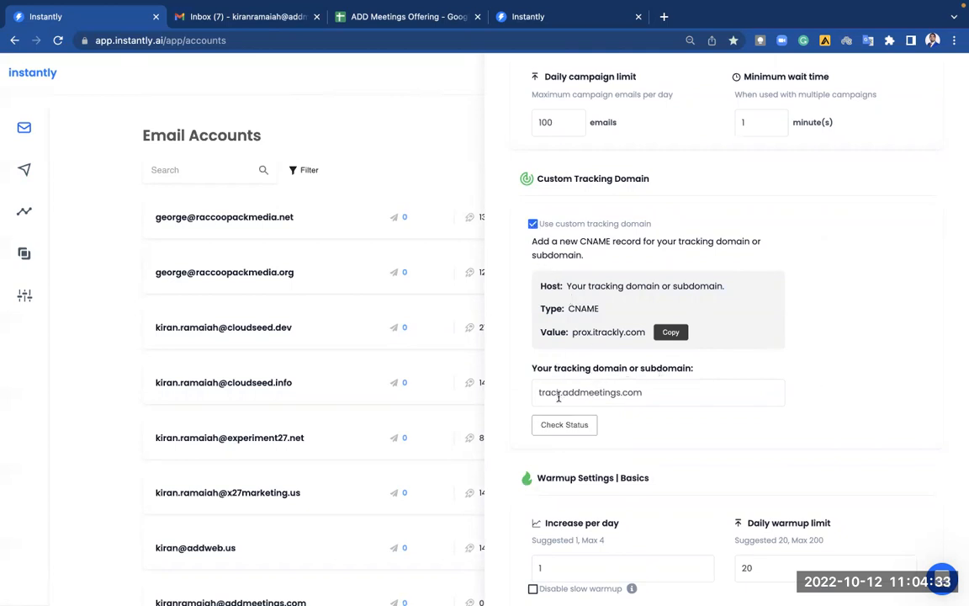
click(647, 393)
scroll(698, 438, down, 6)
scroll(699, 437, up, 9)
scroll(699, 437, down, 5)
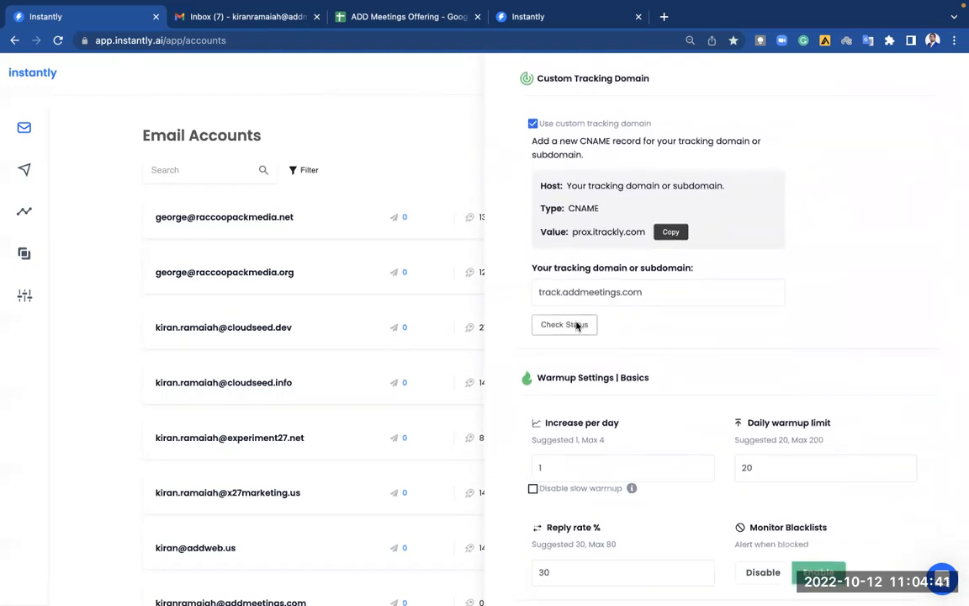
click(577, 326)
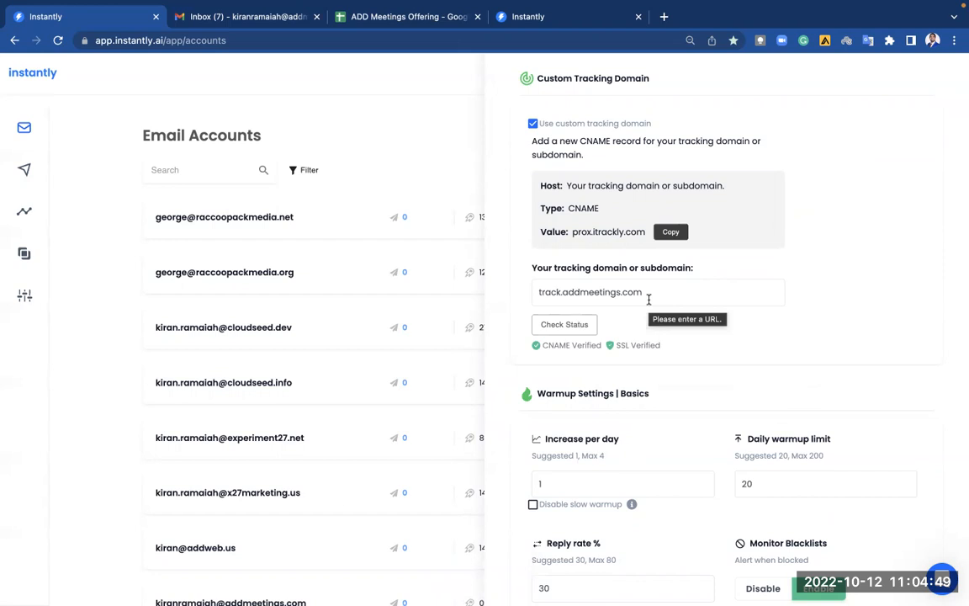
Save the addmeetings.com account's settings and close its panel.
scroll(648, 300, up, 5)
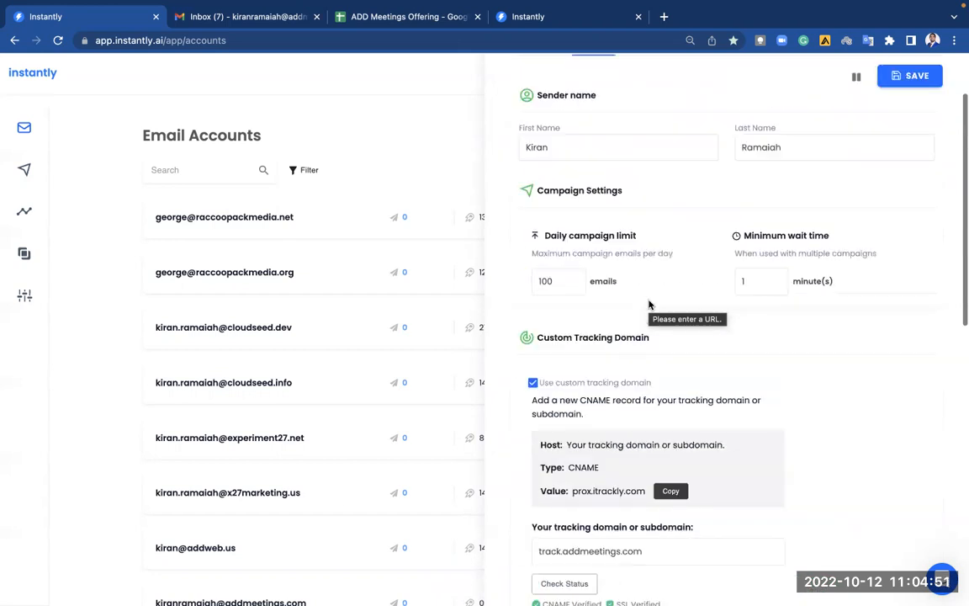
click(898, 145)
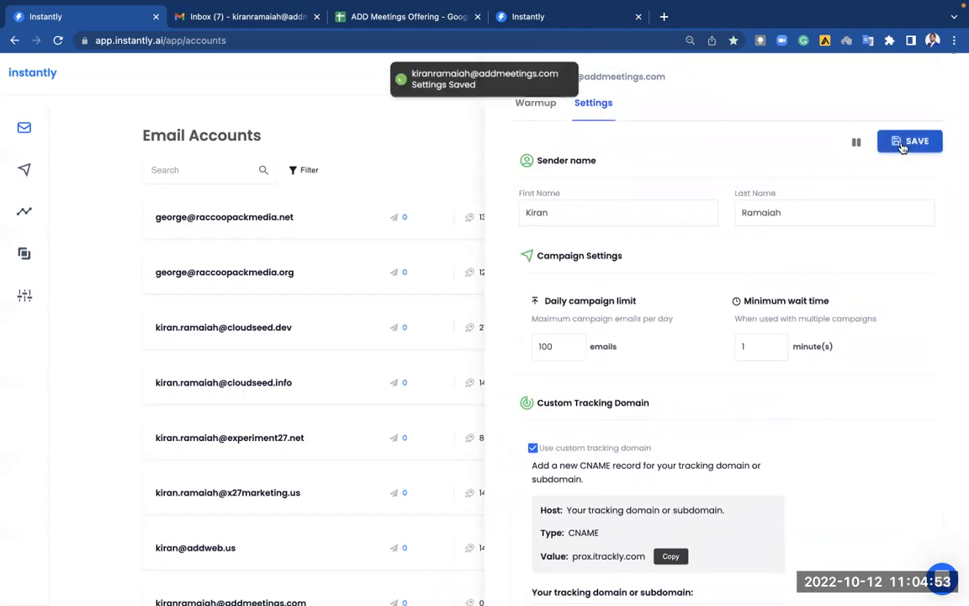
scroll(791, 250, up, 1)
click(953, 73)
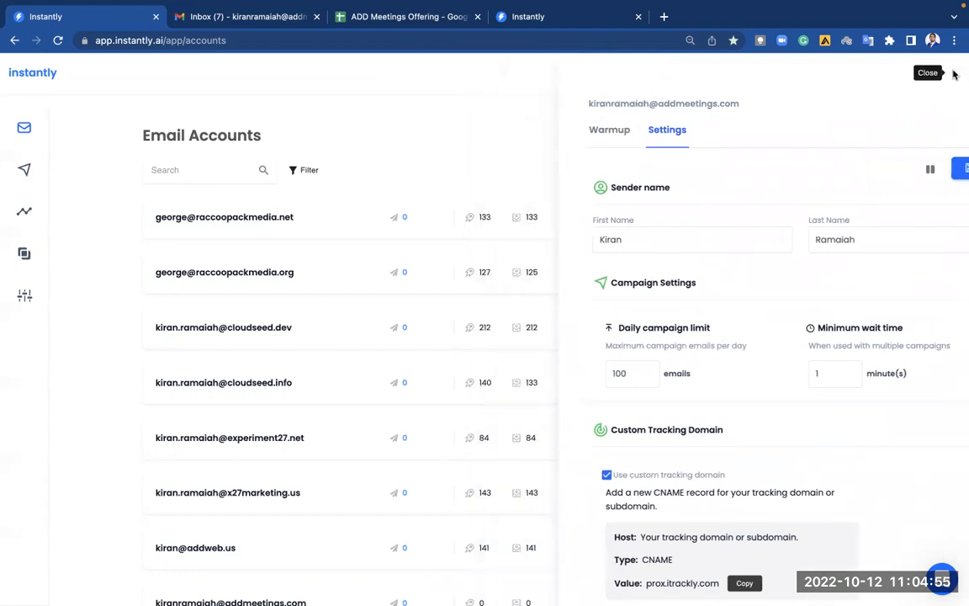
scroll(692, 357, down, 3)
scroll(689, 359, up, 3)
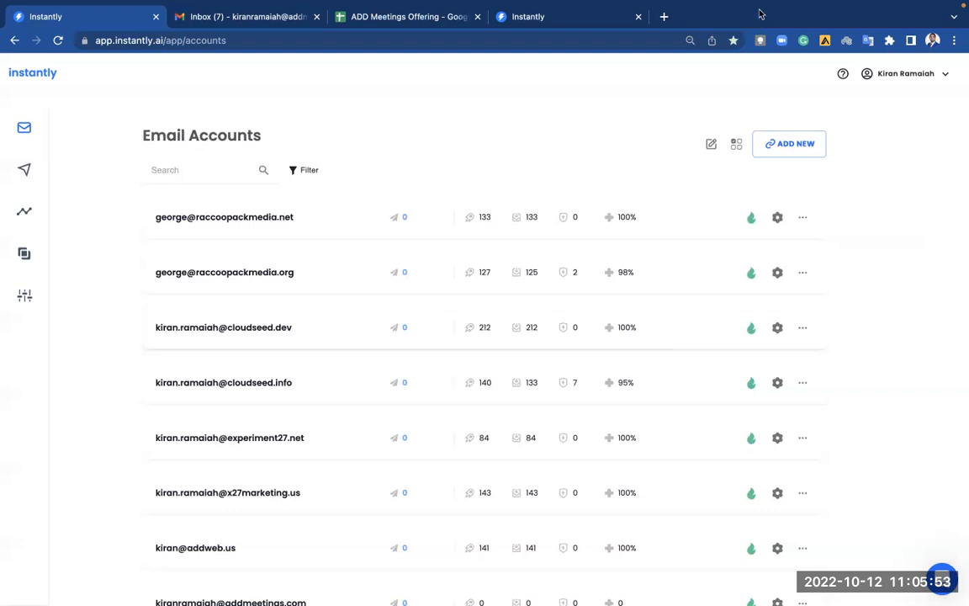
Stop screen sharing, leaving the full Email Accounts list displayed.
click(686, 13)
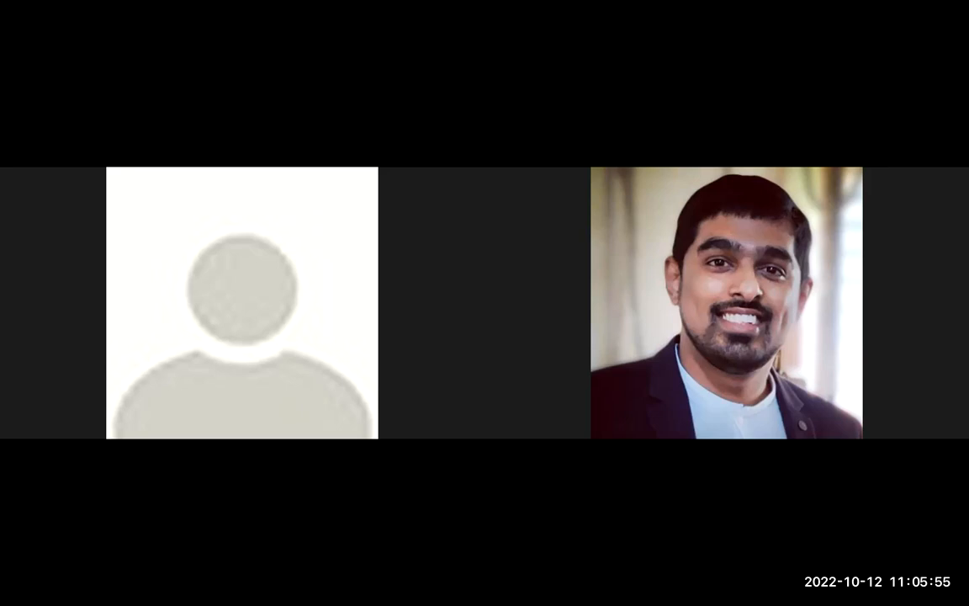